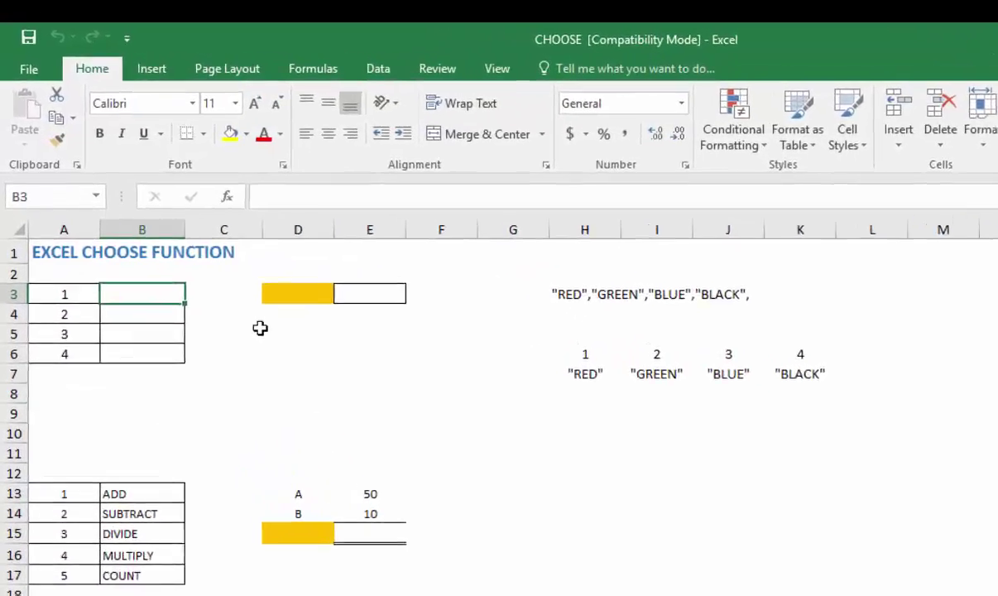
Step: Start a CHOOSE formula in B3 with A3 as the index number and "RED" as the first value
text(=)
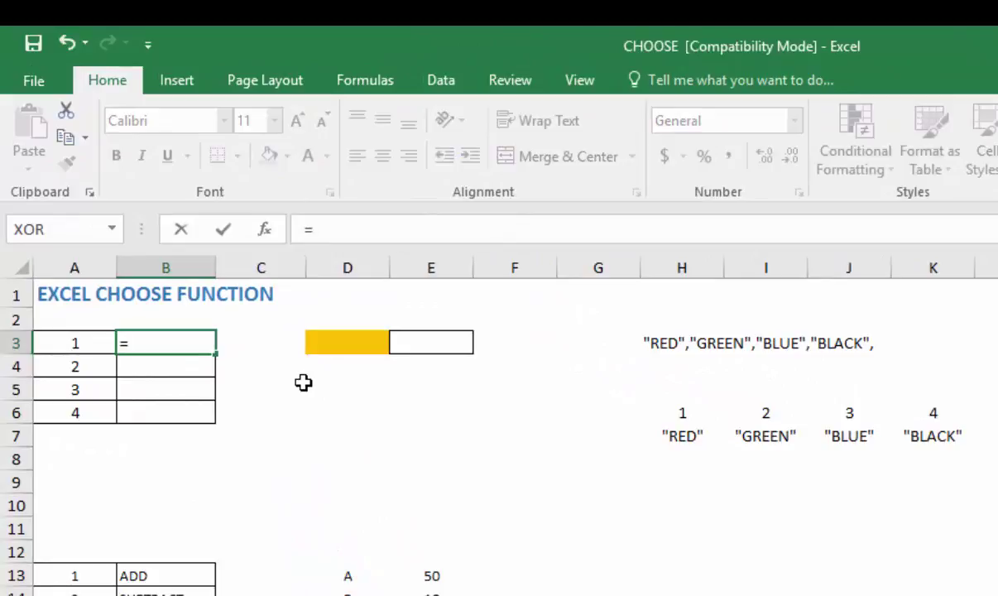
text(choo)
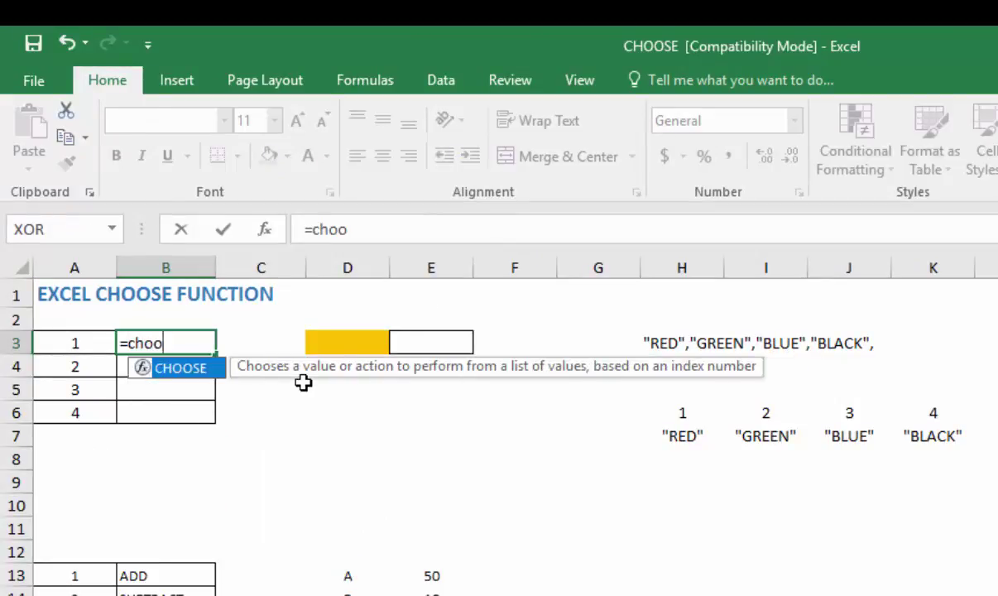
key(Tab)
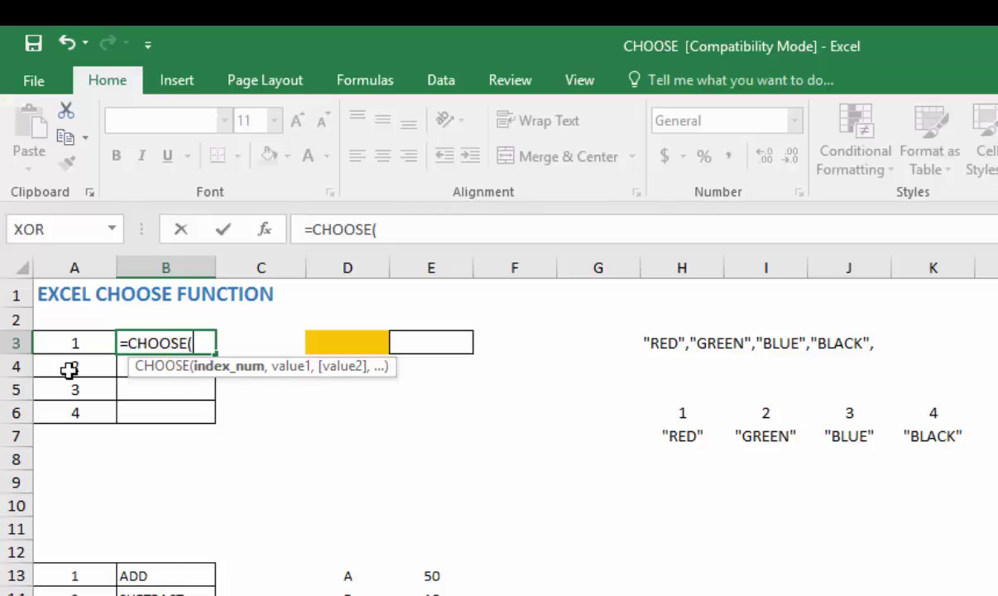
click(69, 341)
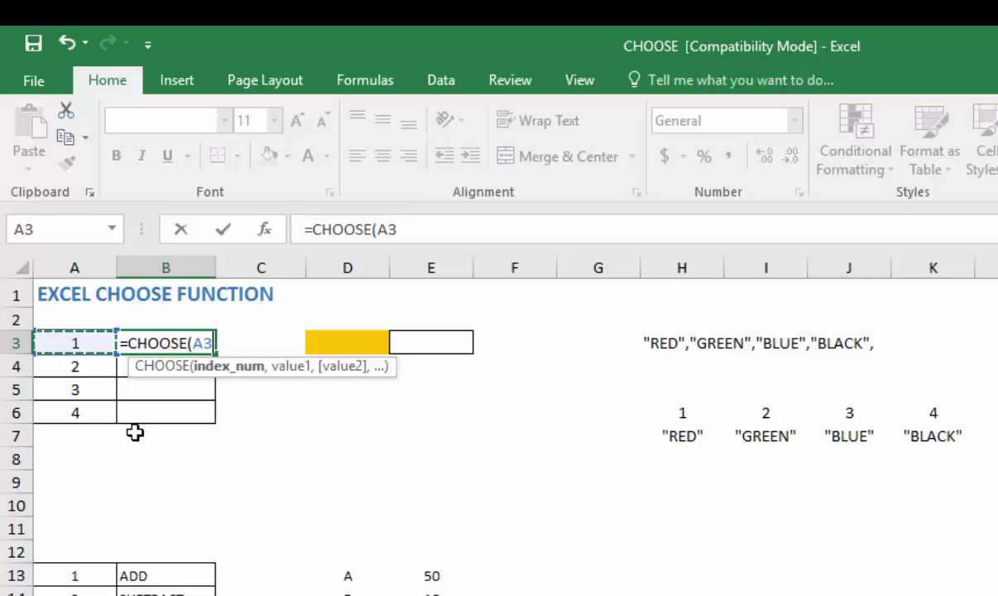
text(,)
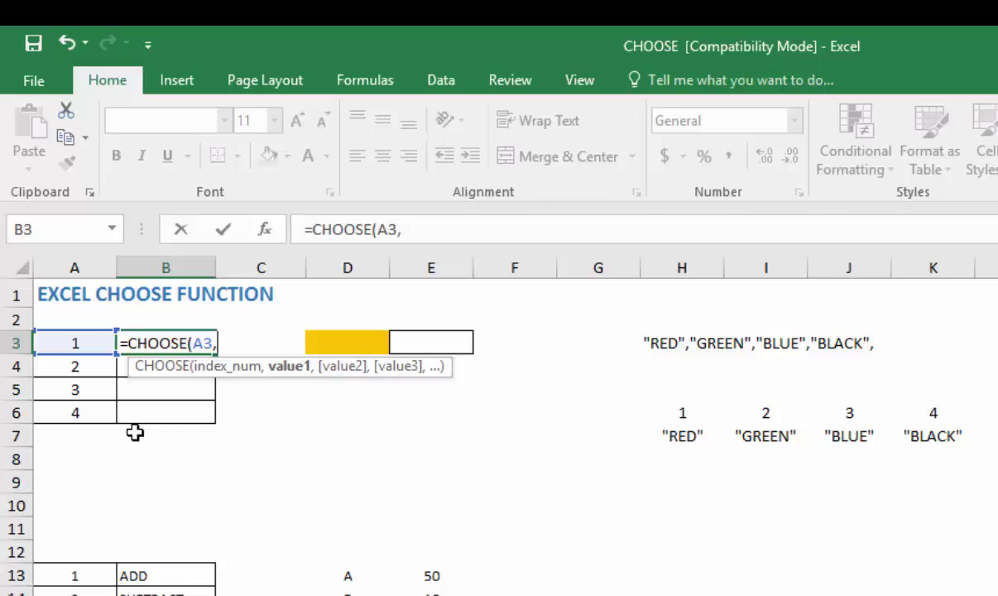
text("re)
key(BackSpace)
key(BackSpace)
text(RED")
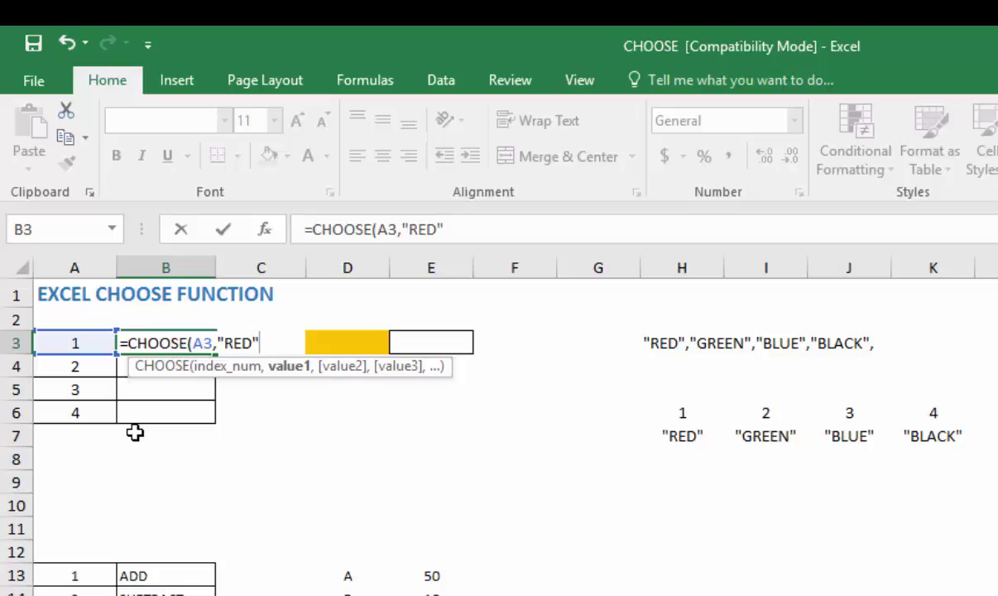
Step: Add "REEN", "BLUE" and "BLACK" as the second to fourth values of the B3 formula and complete it
text(,)
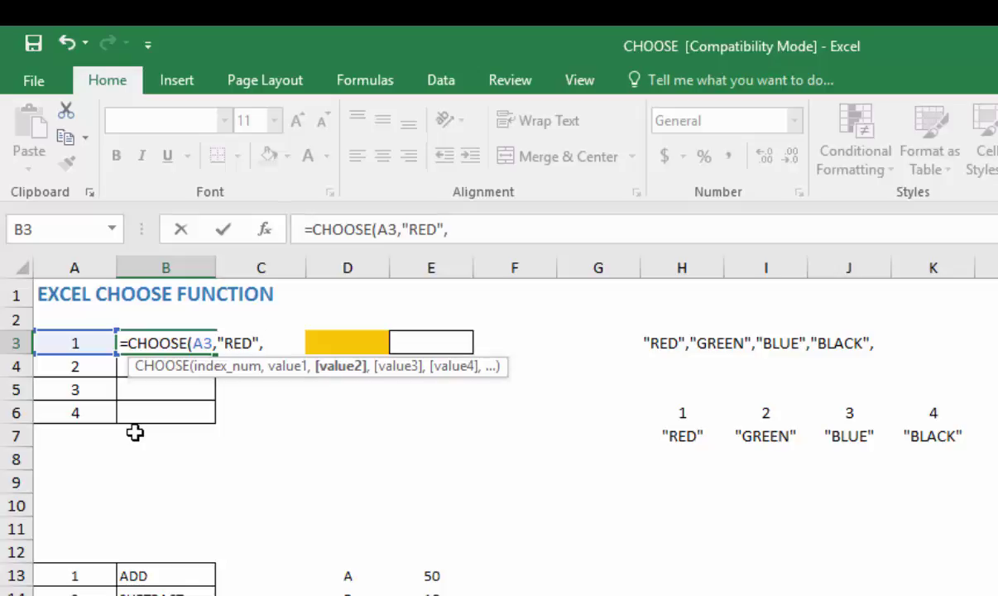
text("REEN)
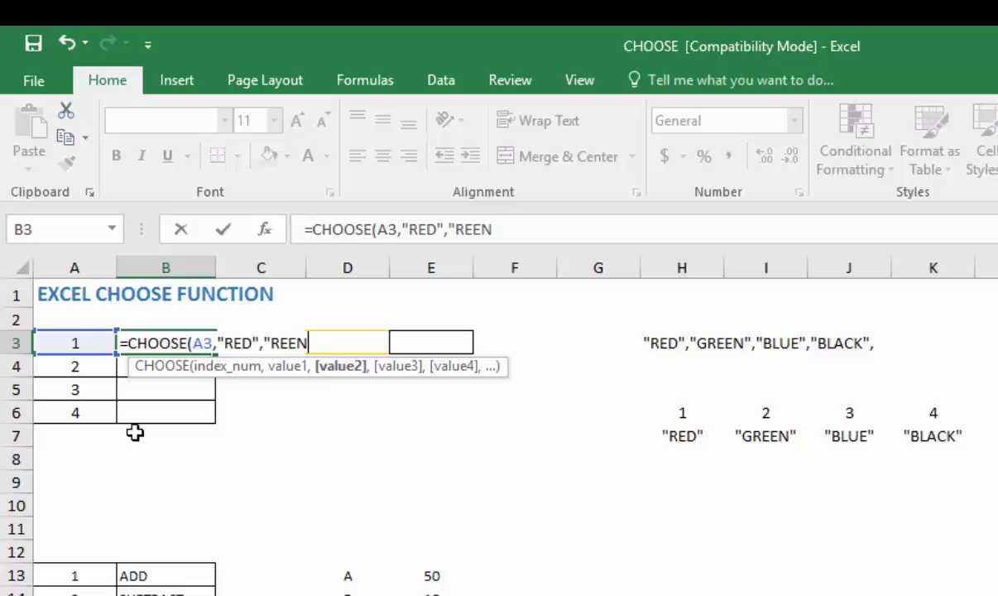
text(",)
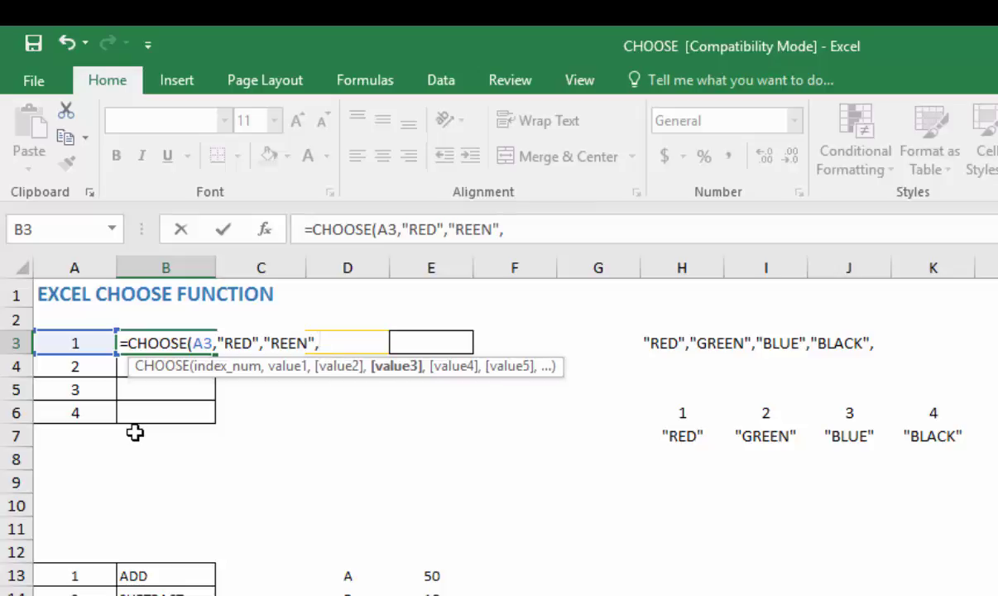
text("BLUE")
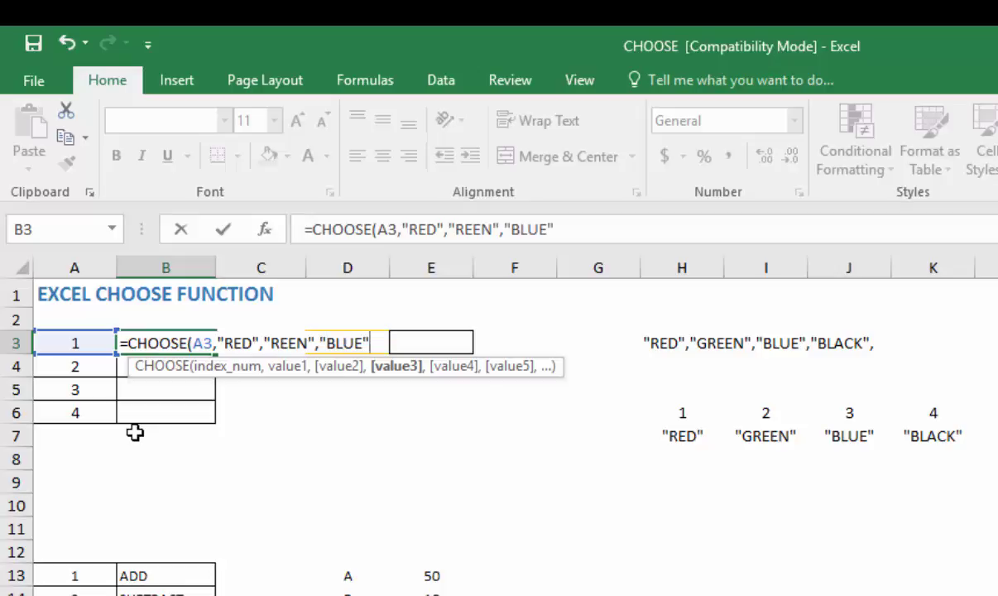
text(,)
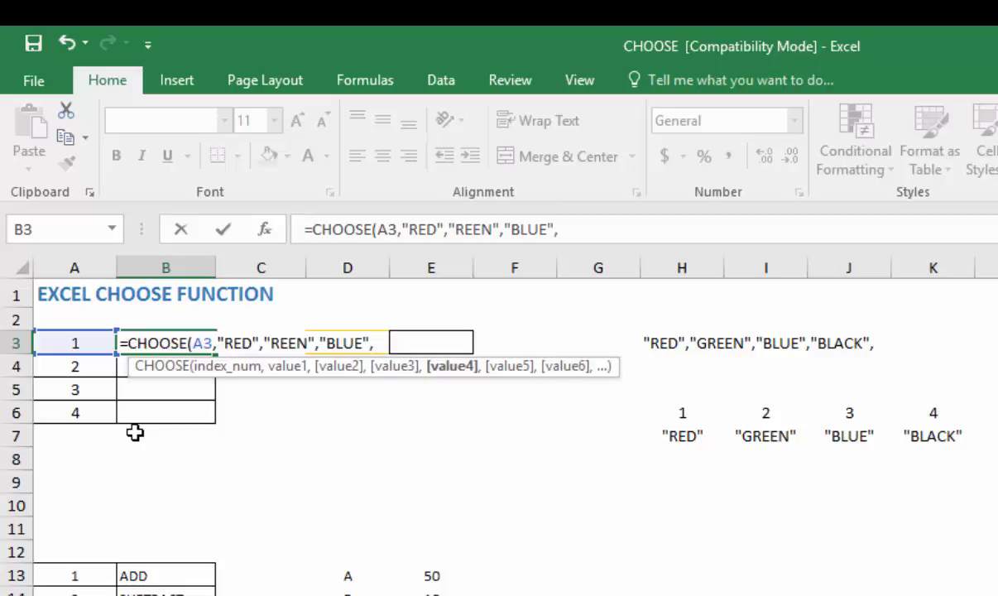
text("BLACK)
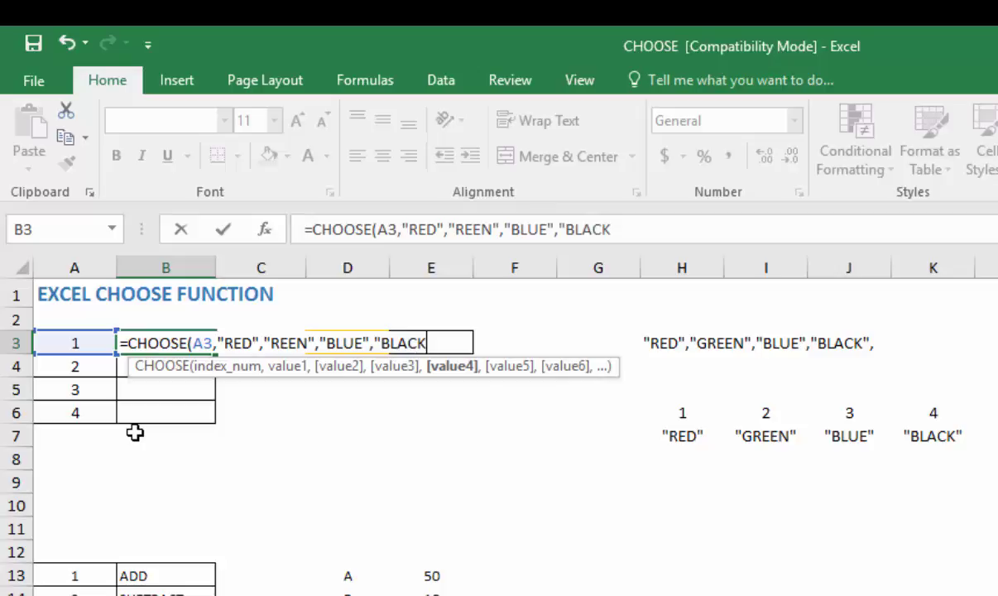
text(")
text())
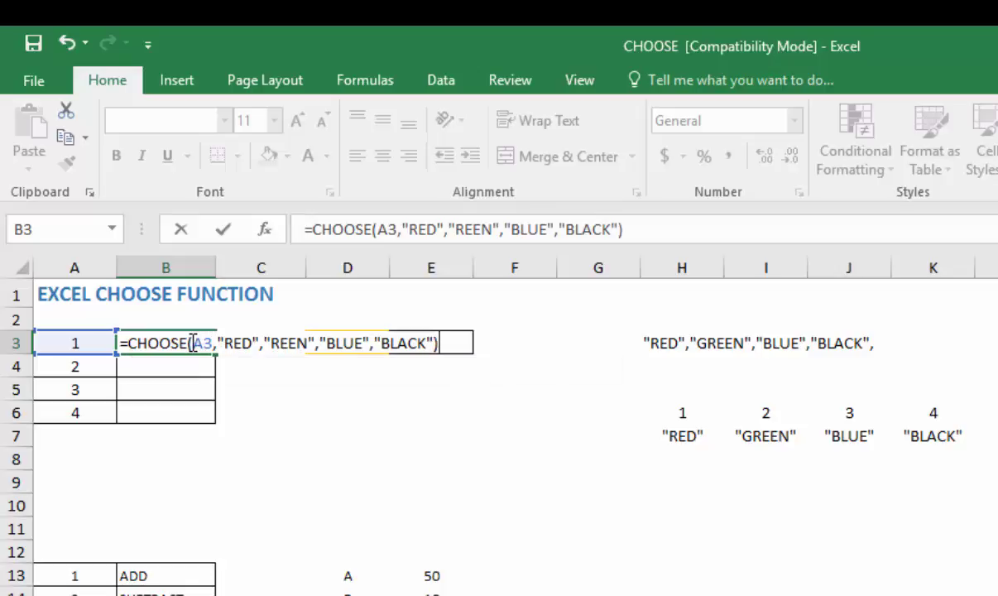
key(Return)
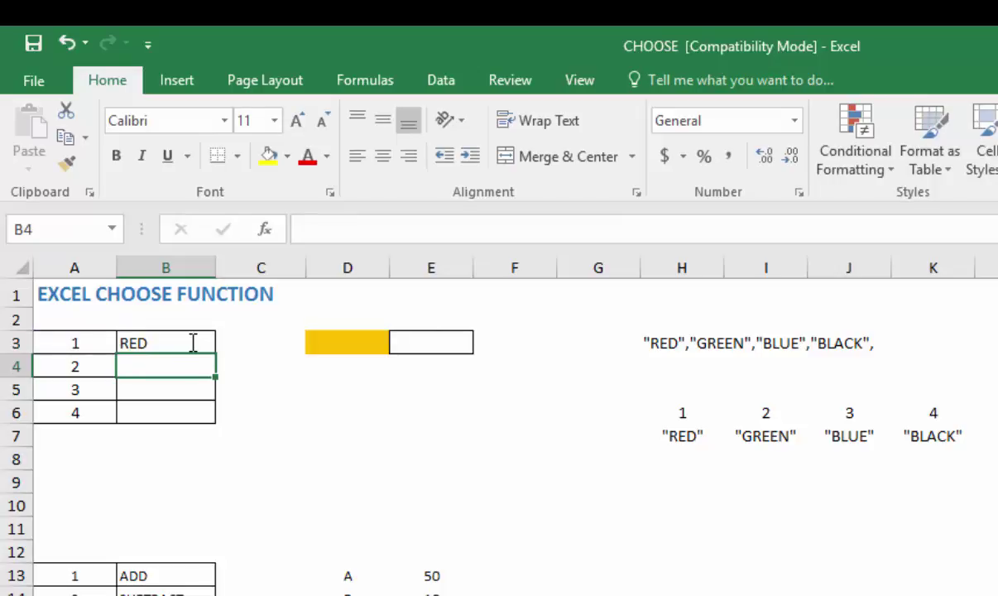
click(190, 342)
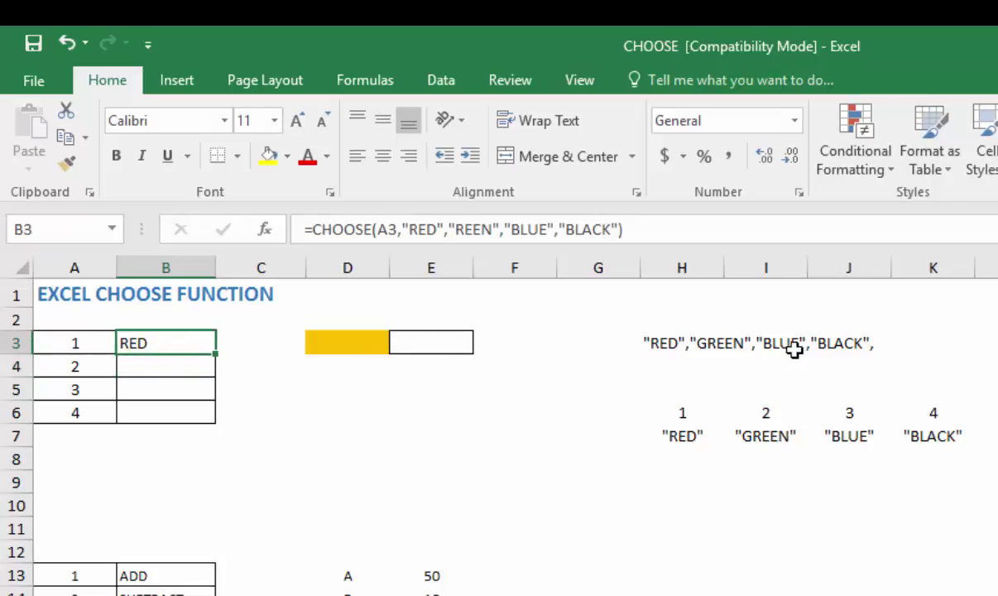
click(659, 342)
double_click(659, 342)
drag(647, 342, 921, 363)
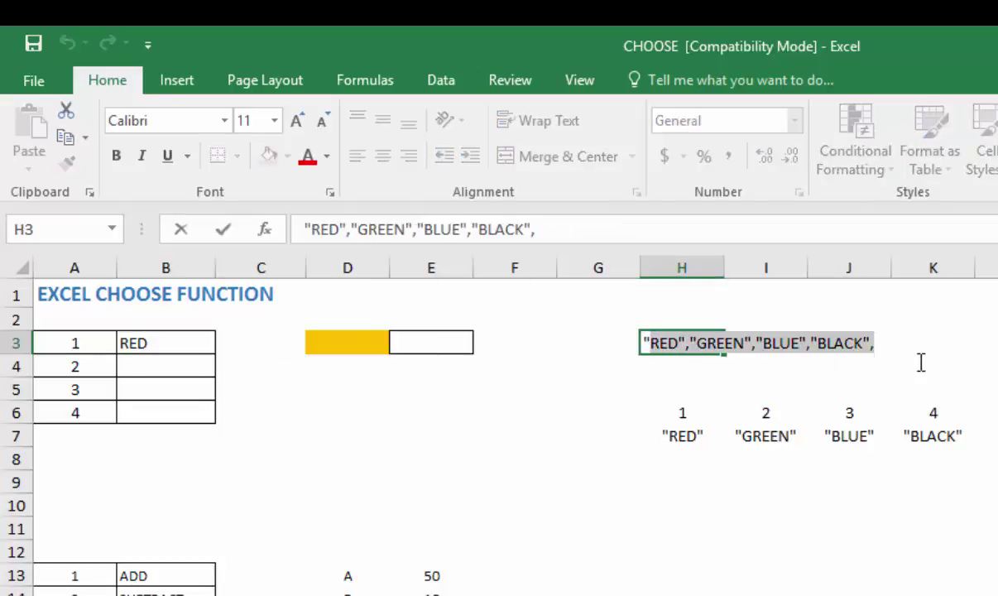
key(Escape)
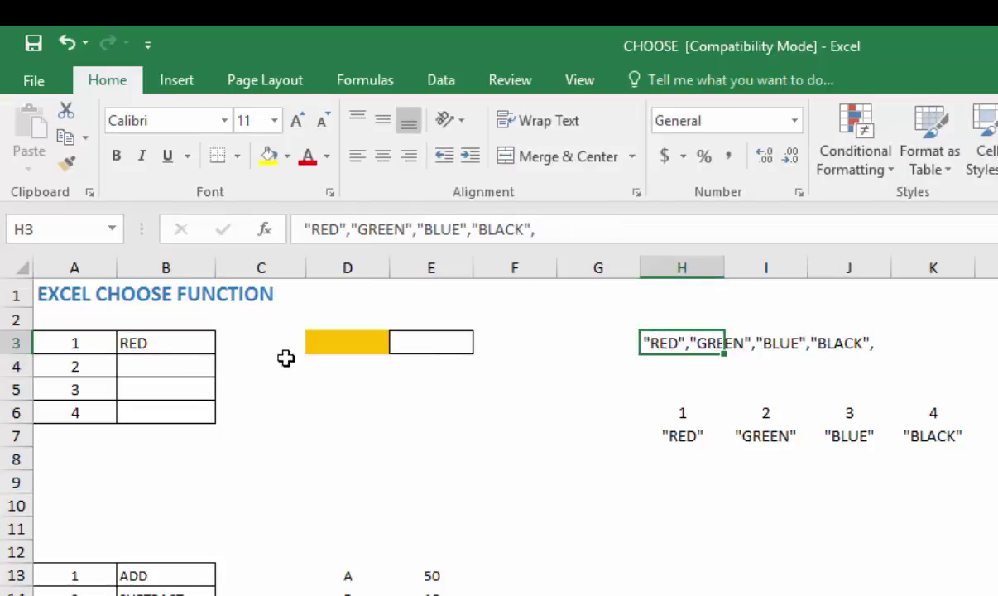
Step: Fill the CHOOSE formula from B3 down to B6 and change its second value to "REED" in all four cells
click(167, 342)
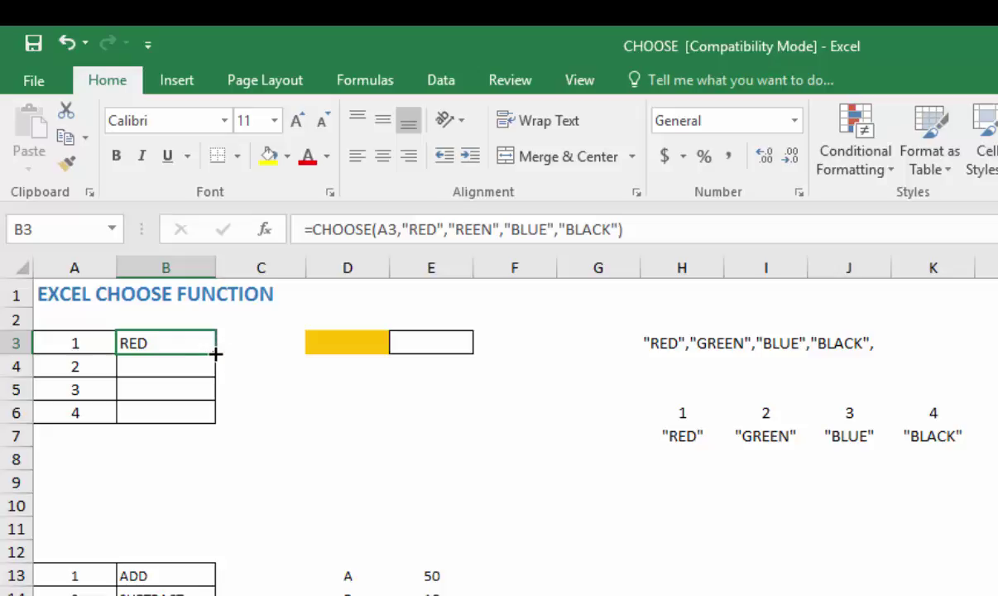
drag(216, 354, 196, 417)
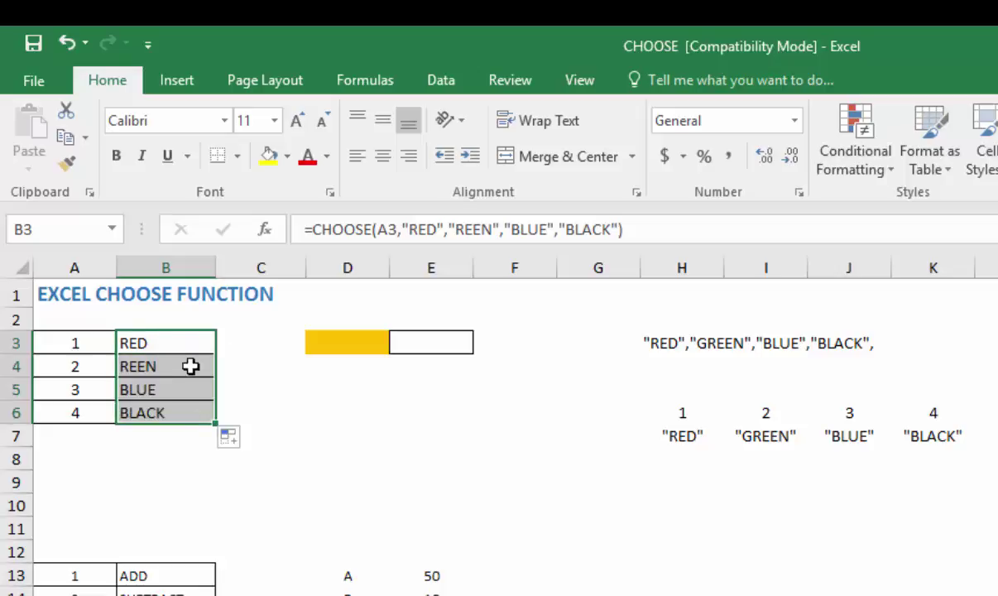
click(191, 343)
key(ctrl+shift+Down)
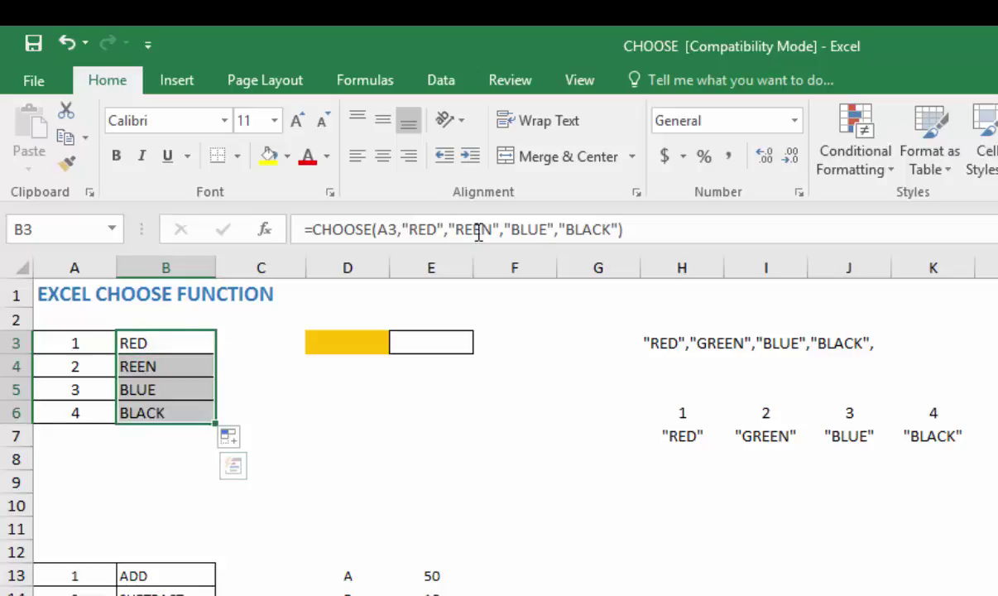
click(483, 229)
key(Delete)
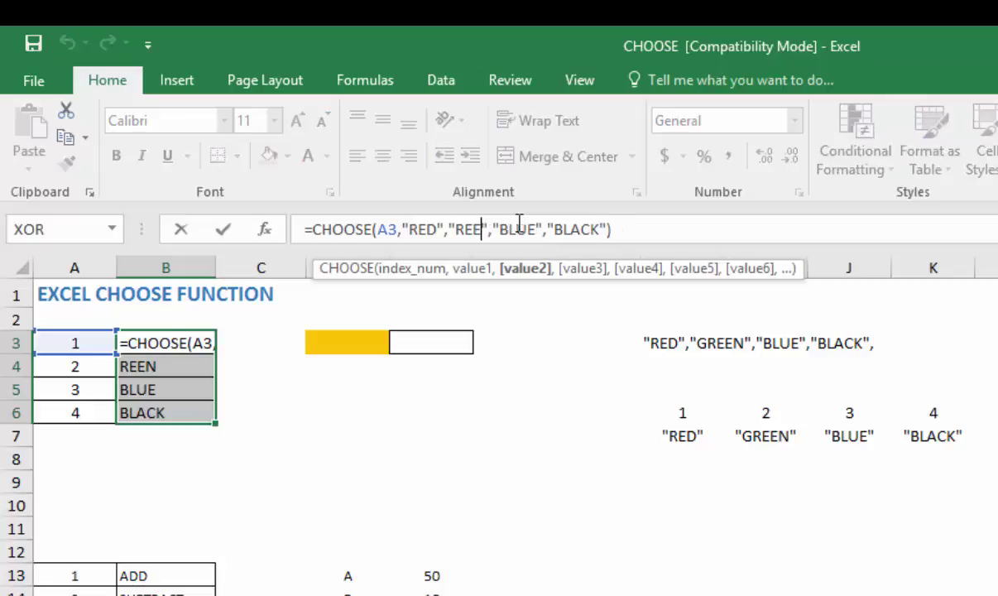
text(D)
key(ctrl+Return)
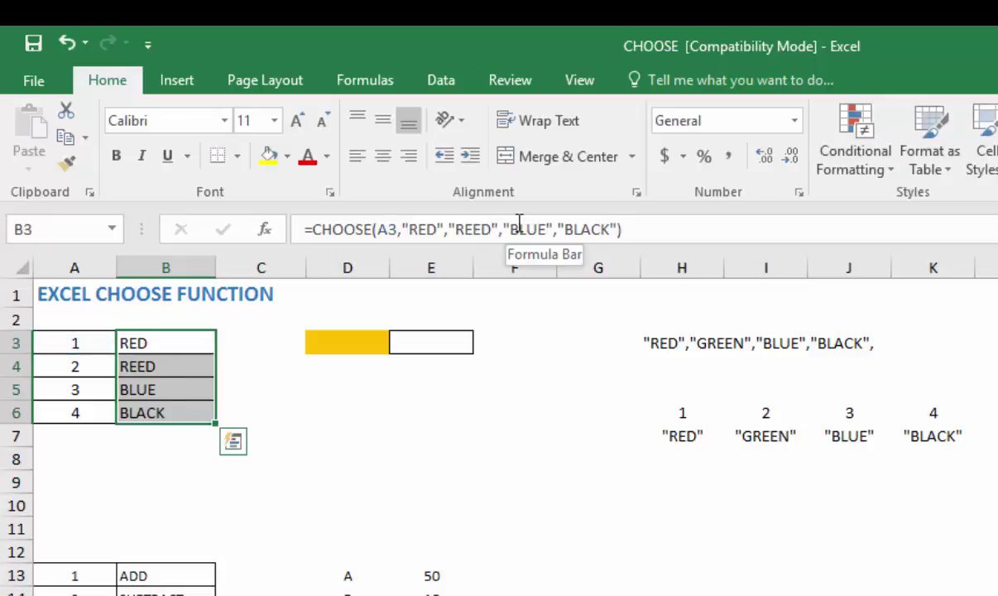
click(183, 364)
drag(174, 334, 176, 424)
click(192, 413)
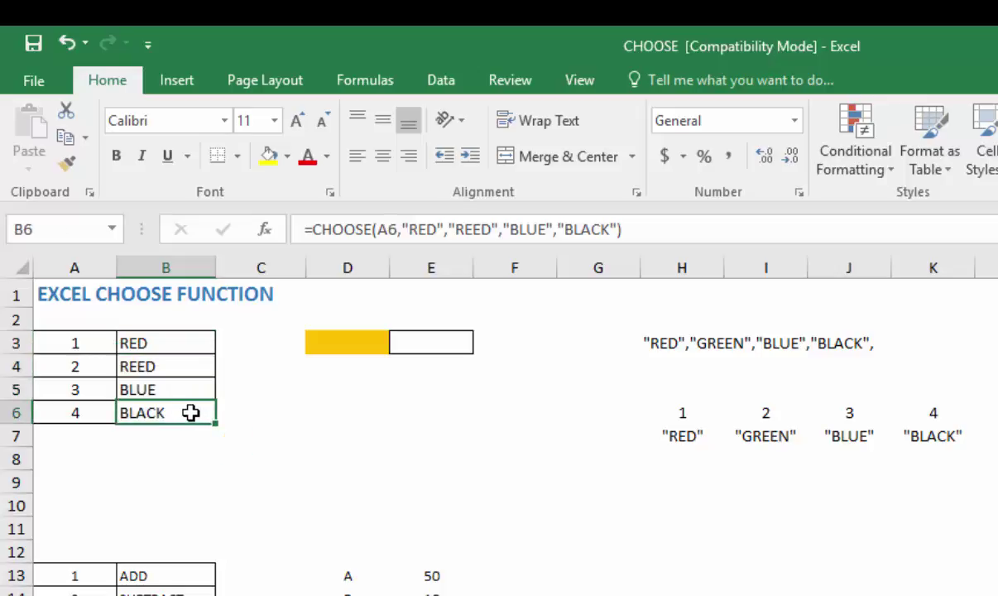
Step: Test the CHOOSE formula by setting the index in A4 to 3, and restore the original index numbers
click(90, 364)
text(3)
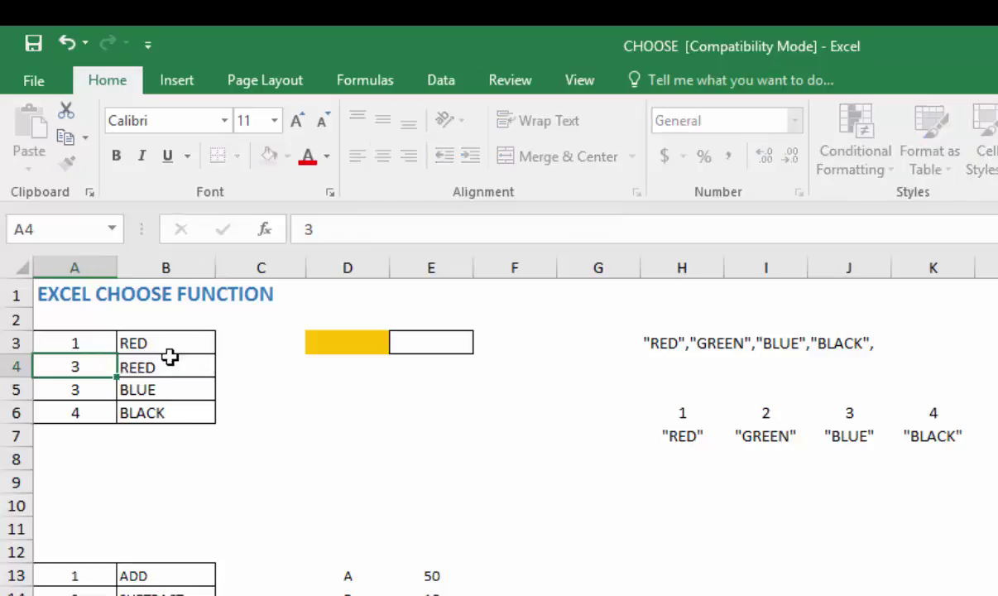
key(Return)
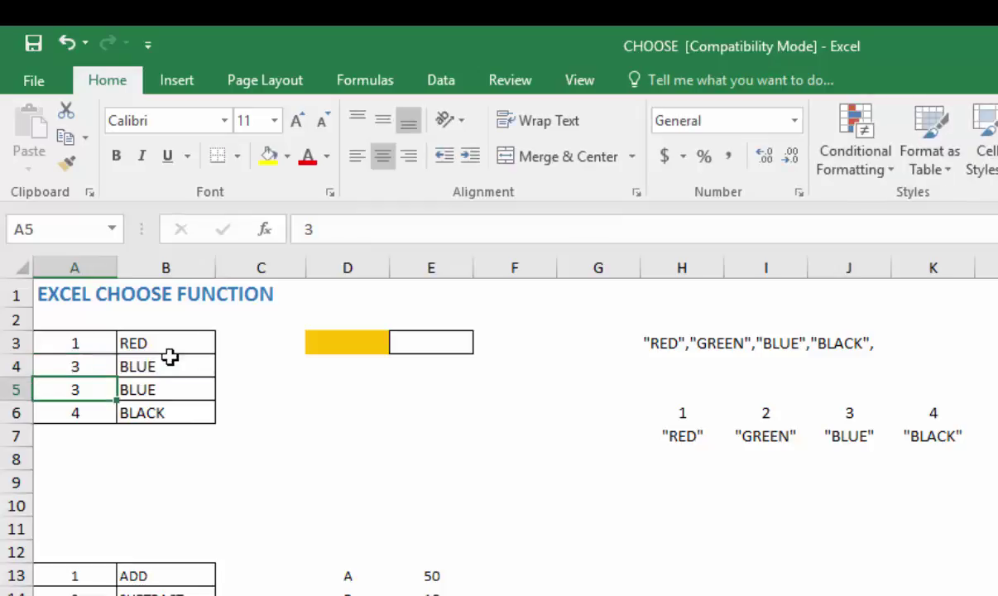
text(2)
key(Return)
key(ctrl+z)
key(ctrl+z)
Step: Enter a CHOOSE formula in E3 with the orange cell D3 as the index number and "RED" as the first value
click(355, 342)
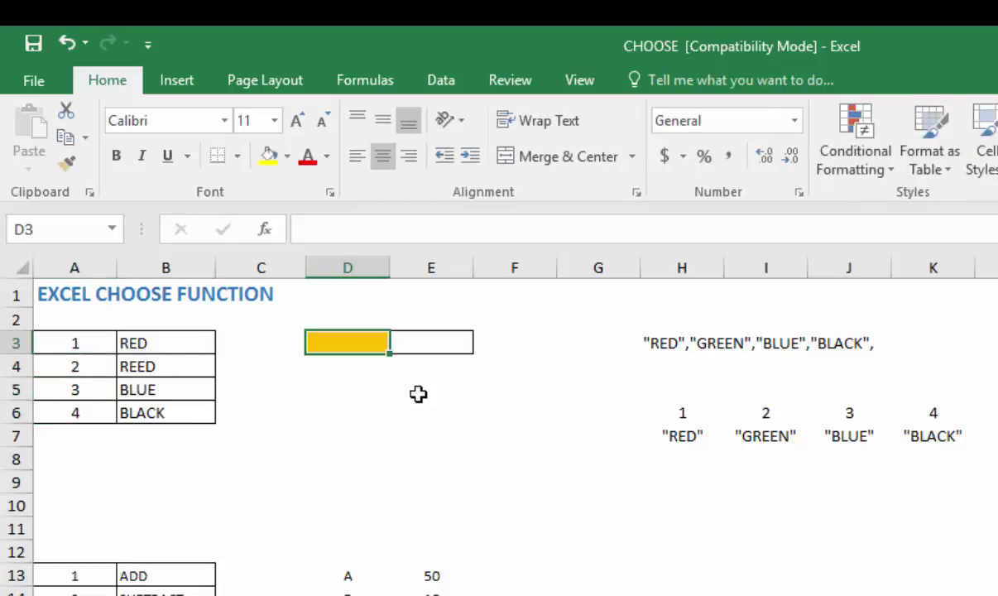
click(438, 344)
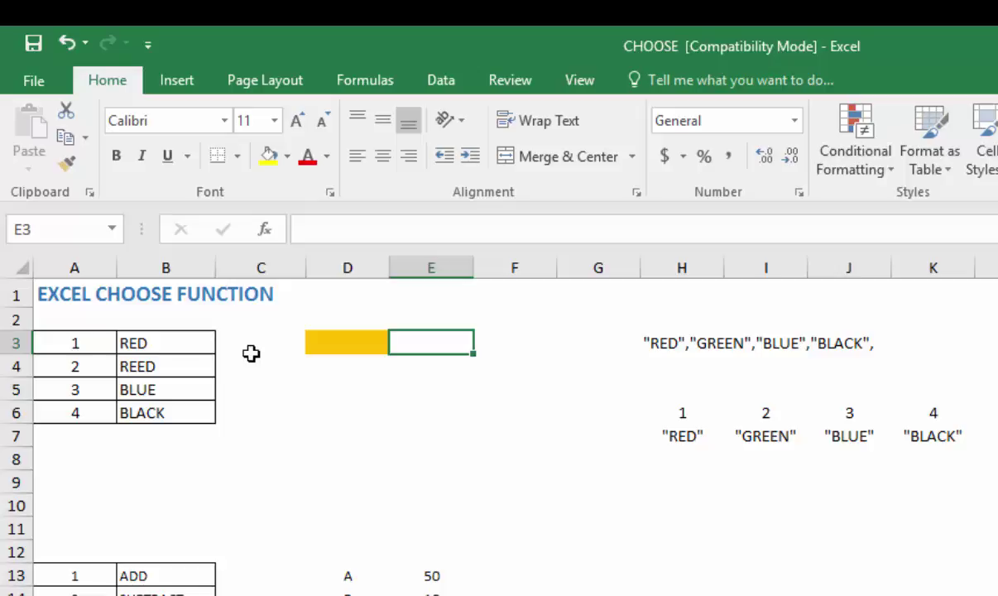
text(=)
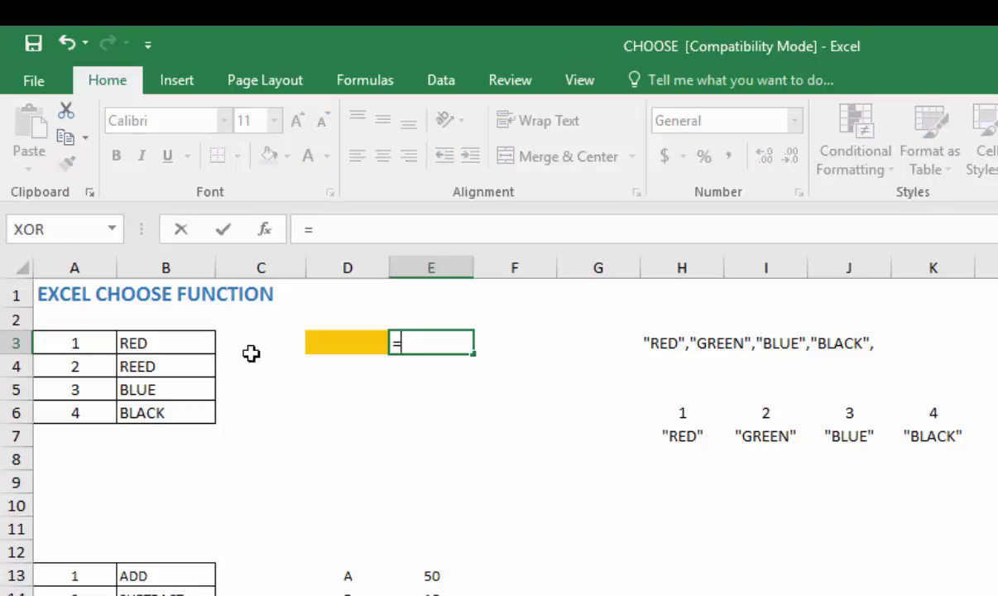
text(CHO)
key(Tab)
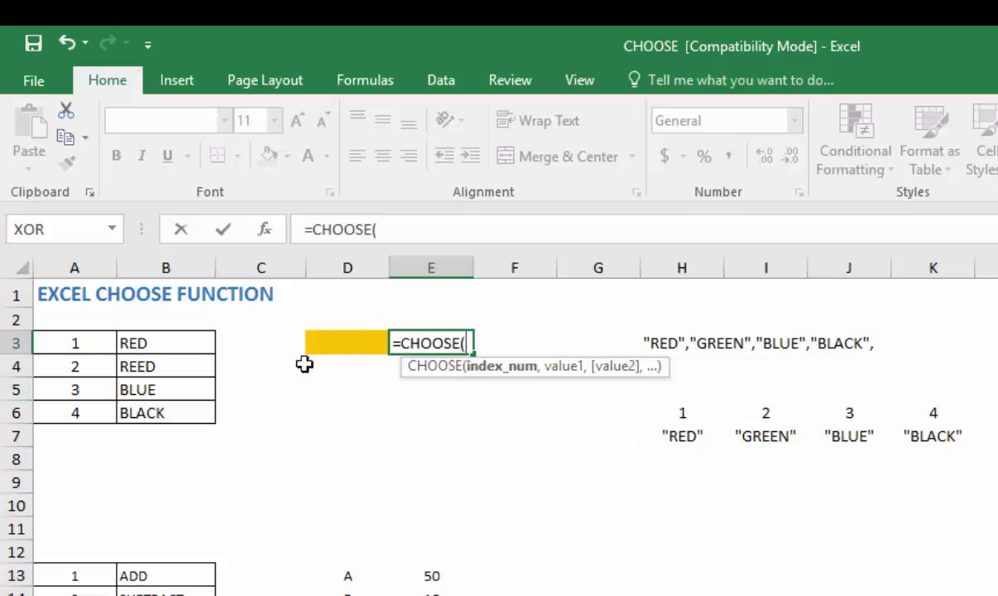
click(356, 342)
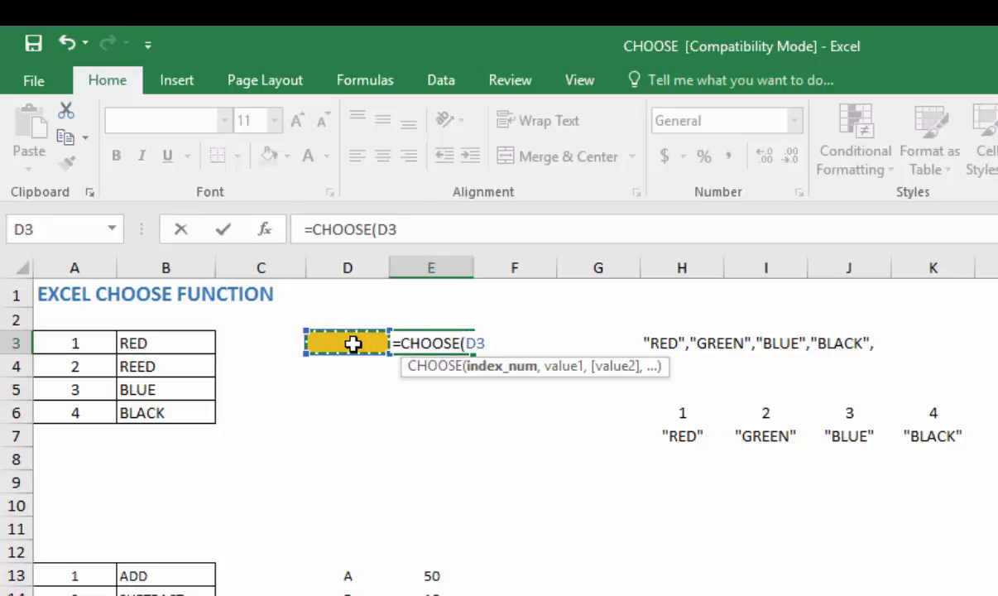
text(,)
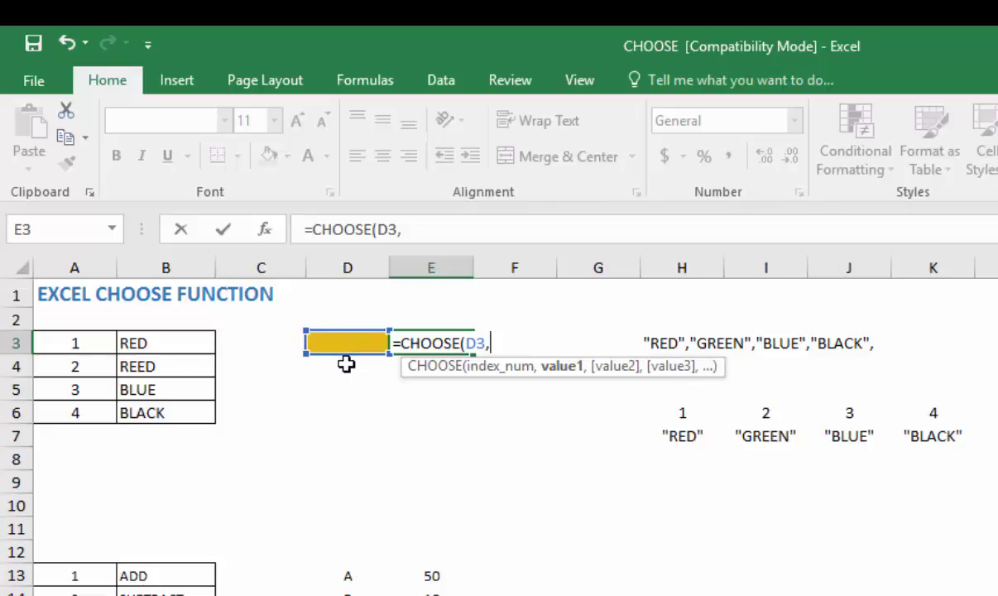
text("RED")
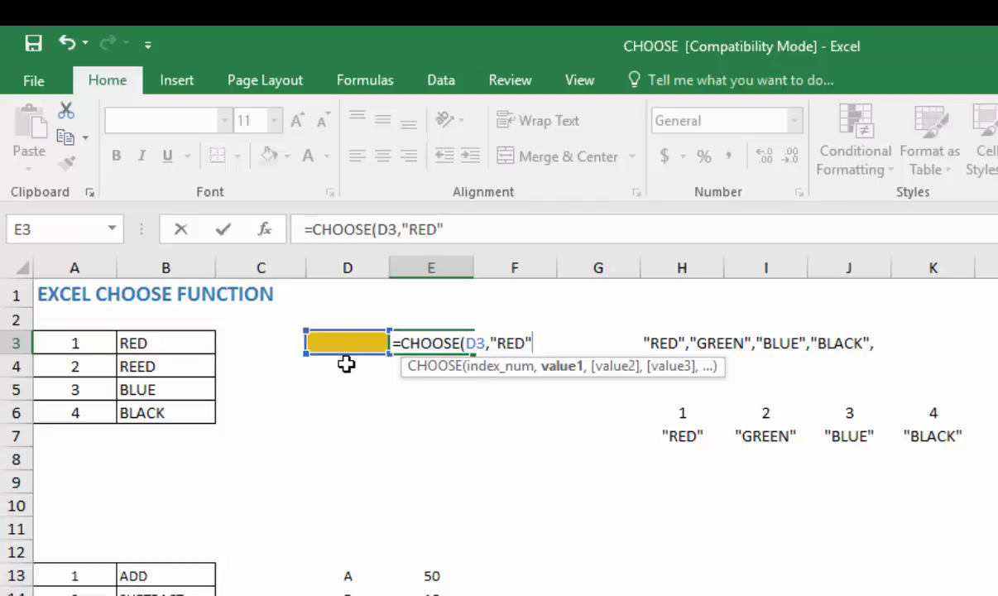
key(ctrl+Return)
key(Right)
key(Left)
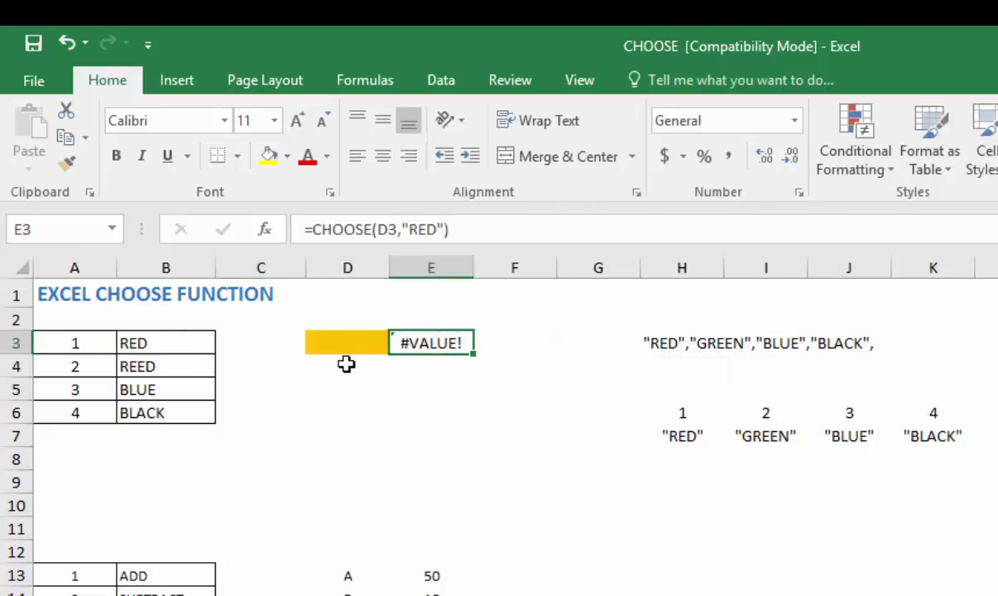
Step: Remove the typed "RED" value and closing parenthesis from the CHOOSE formula in E3
key(F2)
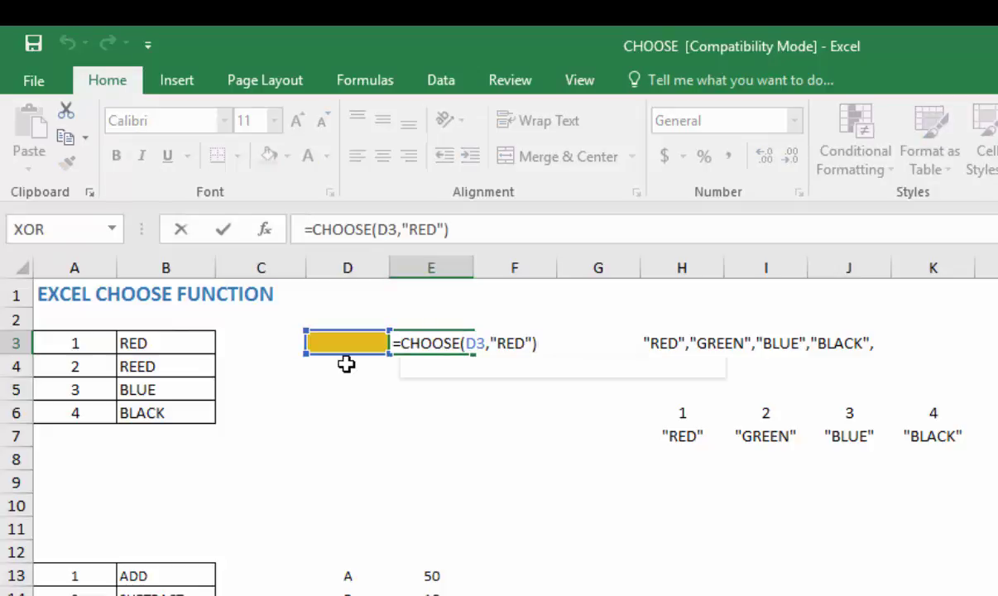
key(shift+Left)
key(shift+Left)
key(shift+Left)
key(shift+Left)
key(shift+Left)
key(shift+Left)
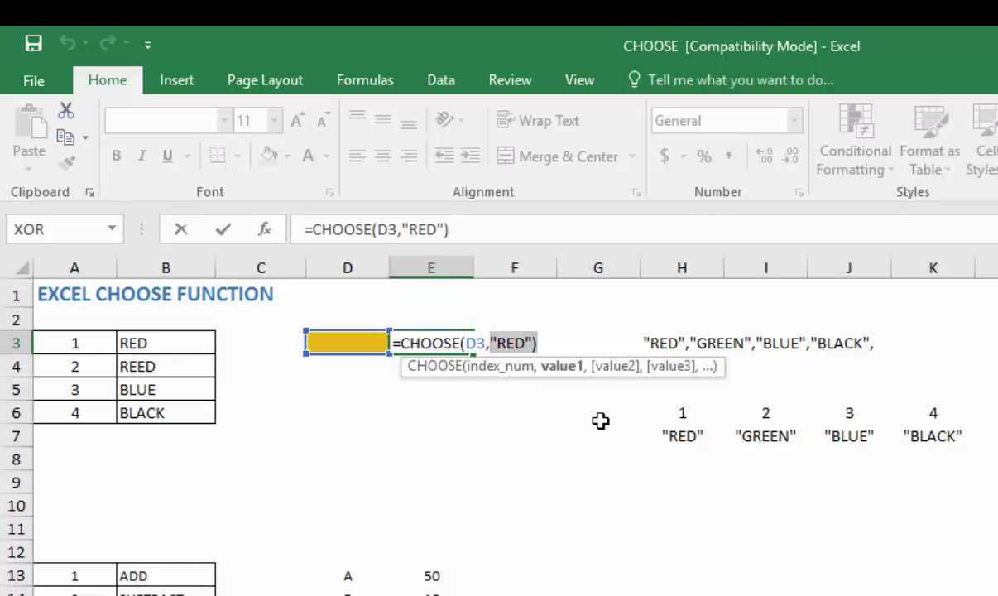
key(Delete)
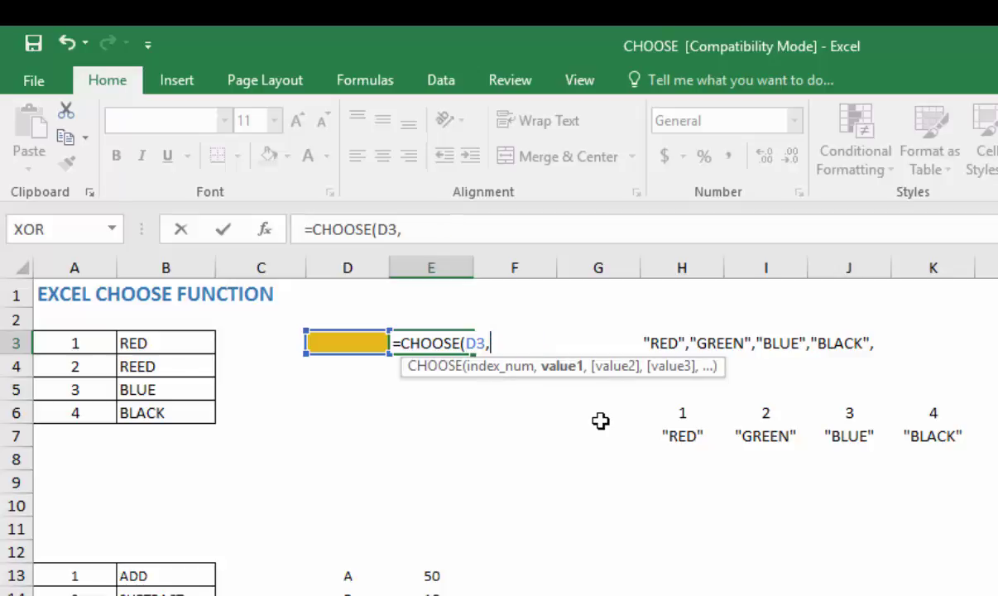
Step: Complete the E3 formula with cells H7, I7, J7 and K7 as its four values, giving =CHOOSE(D3,H7,I7,J7,K7)
click(677, 435)
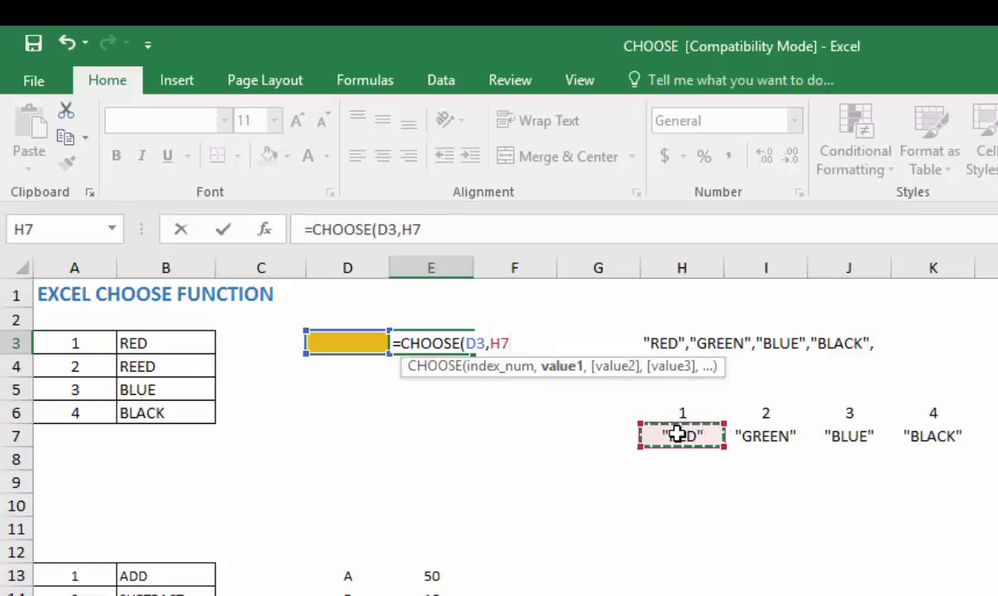
text(,)
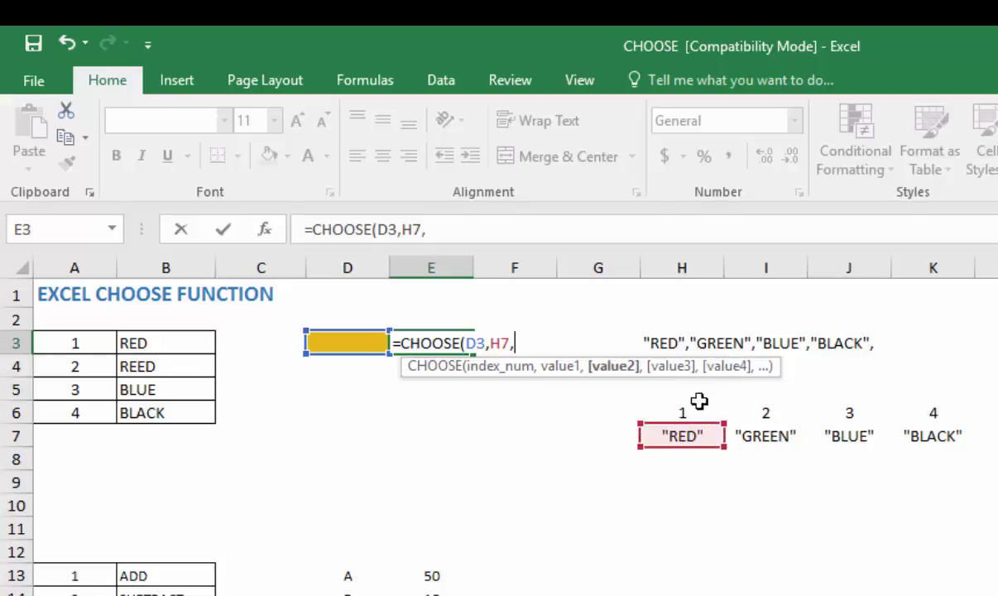
click(781, 440)
text(,)
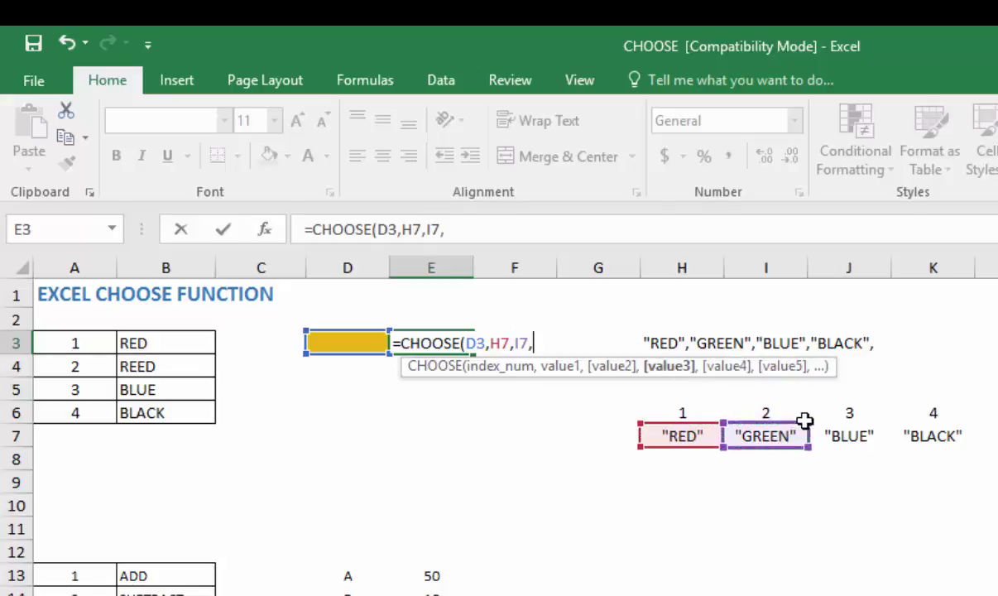
click(860, 437)
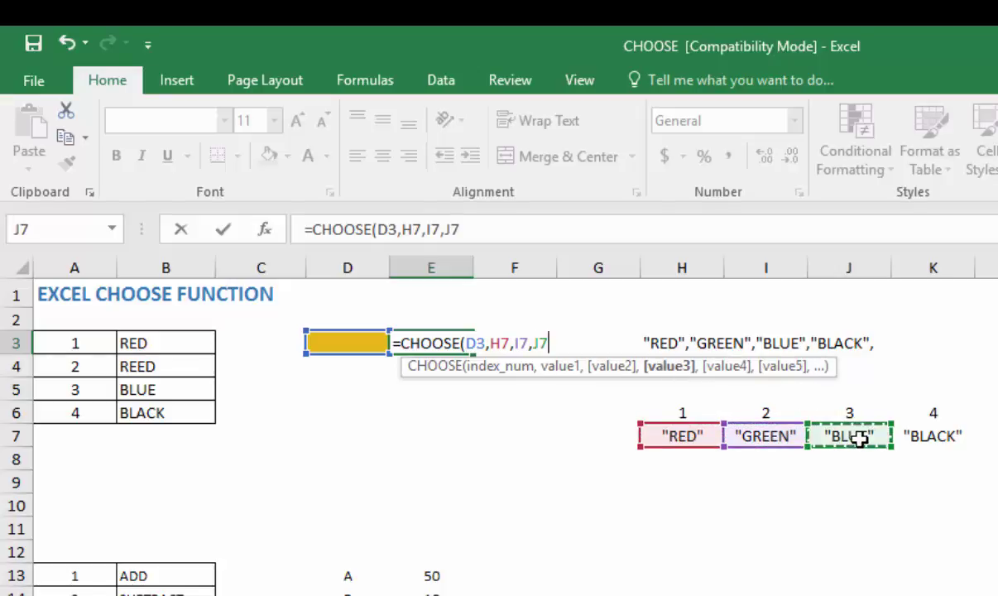
text(,)
click(933, 437)
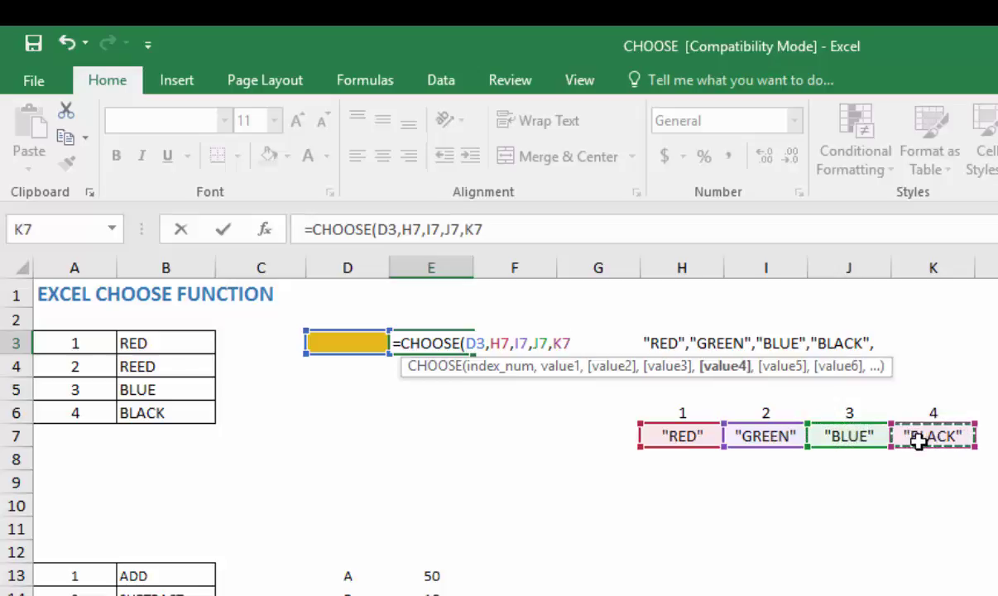
text())
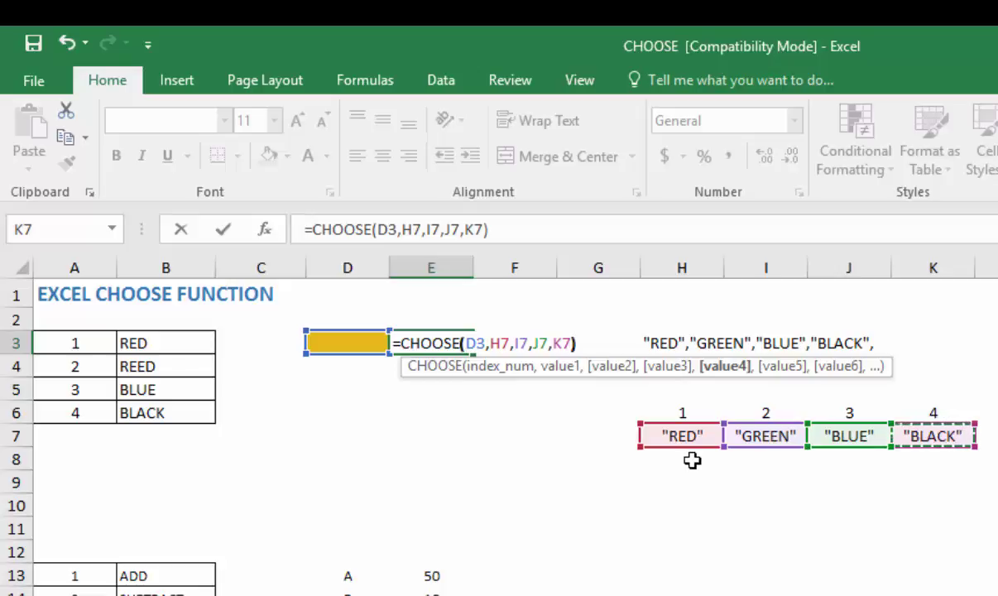
key(Return)
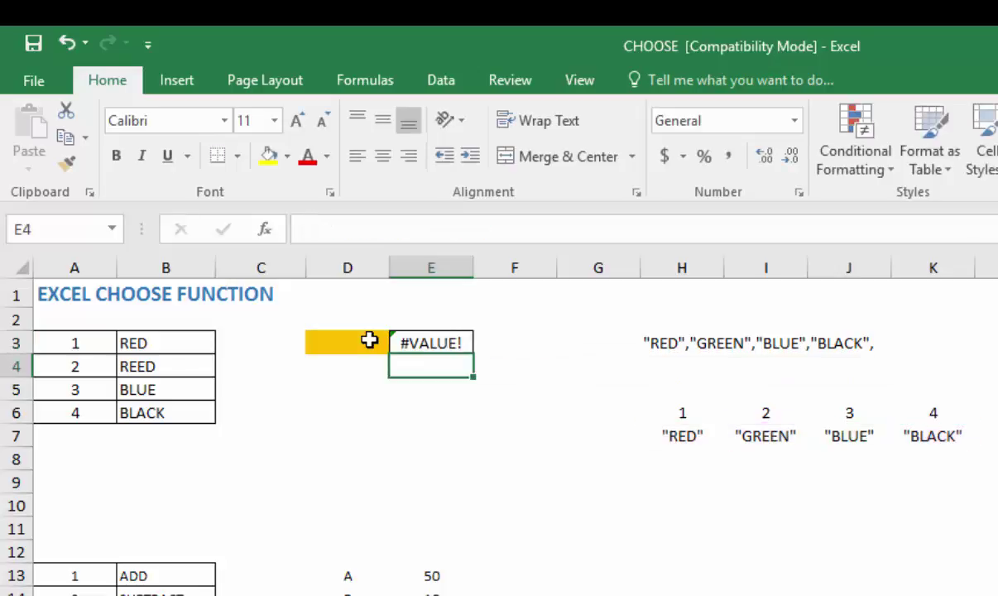
Step: Test the E3 formula by entering the index numbers 1, 2 and 3 in succession in D3
click(369, 340)
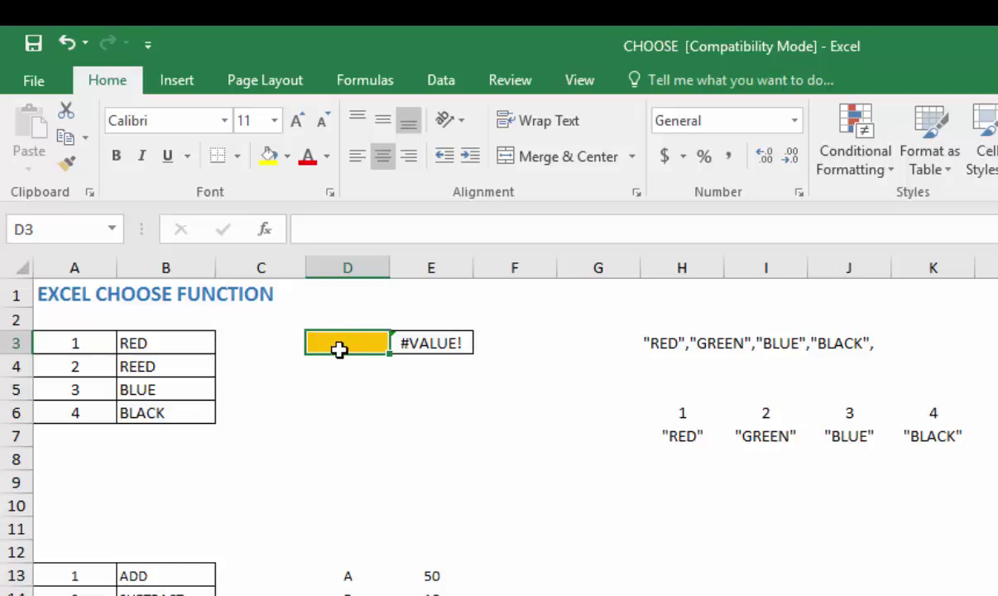
text(1)
key(ctrl+Return)
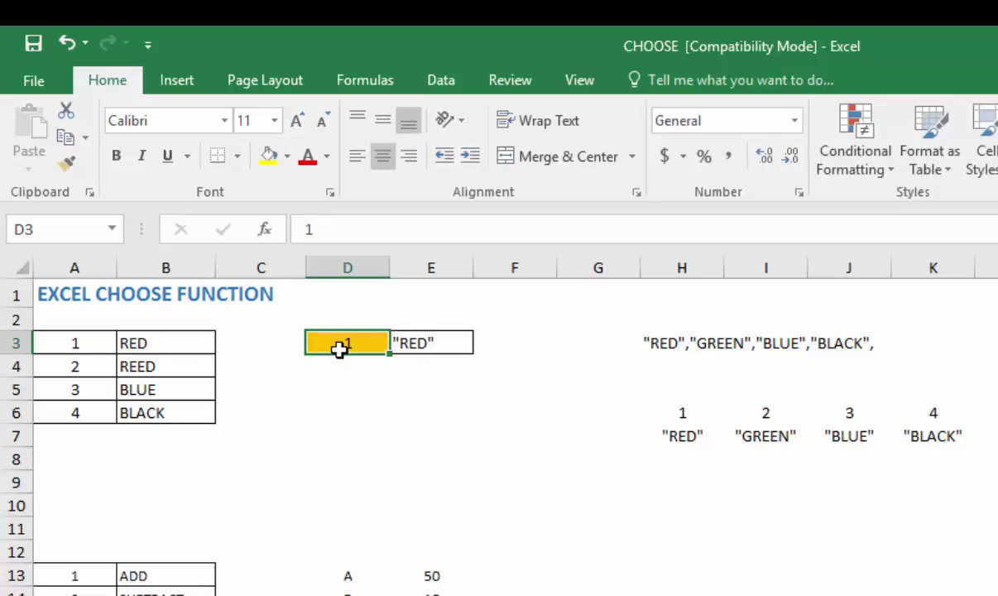
text(2)
key(ctrl+Return)
text(3)
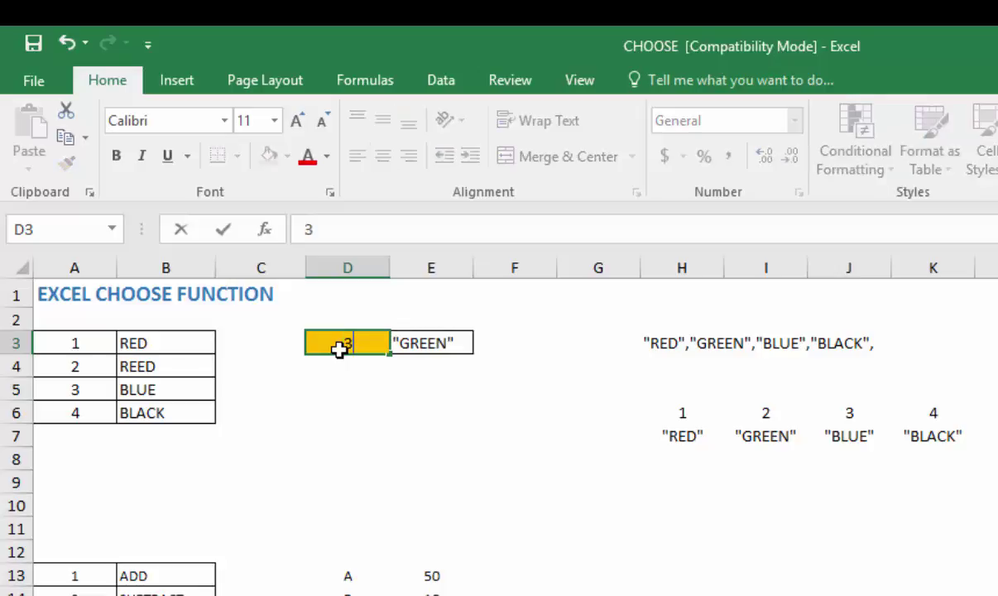
key(ctrl+Return)
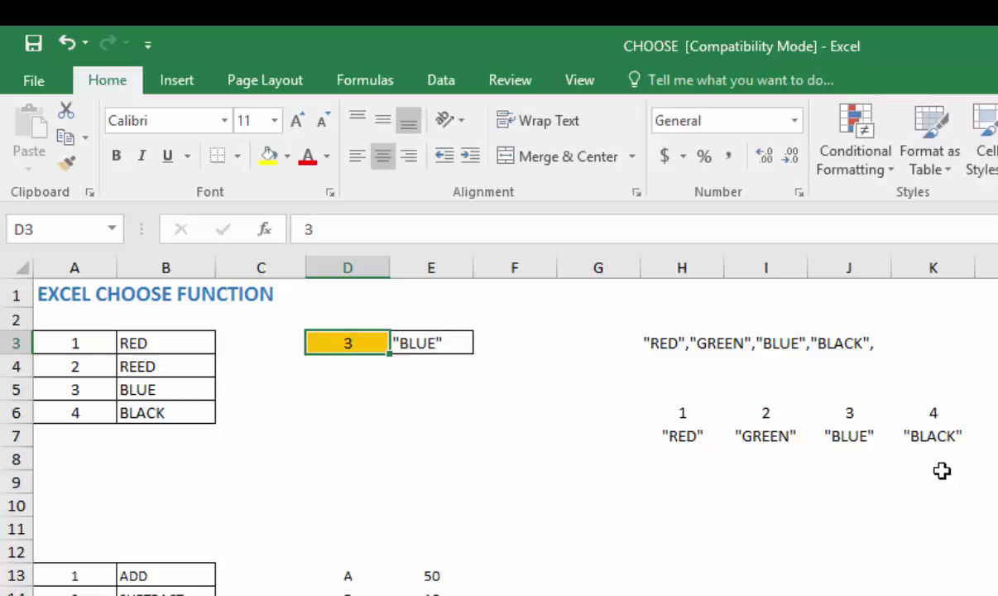
Step: Replace the third colour in J7 with YELLOW
click(867, 436)
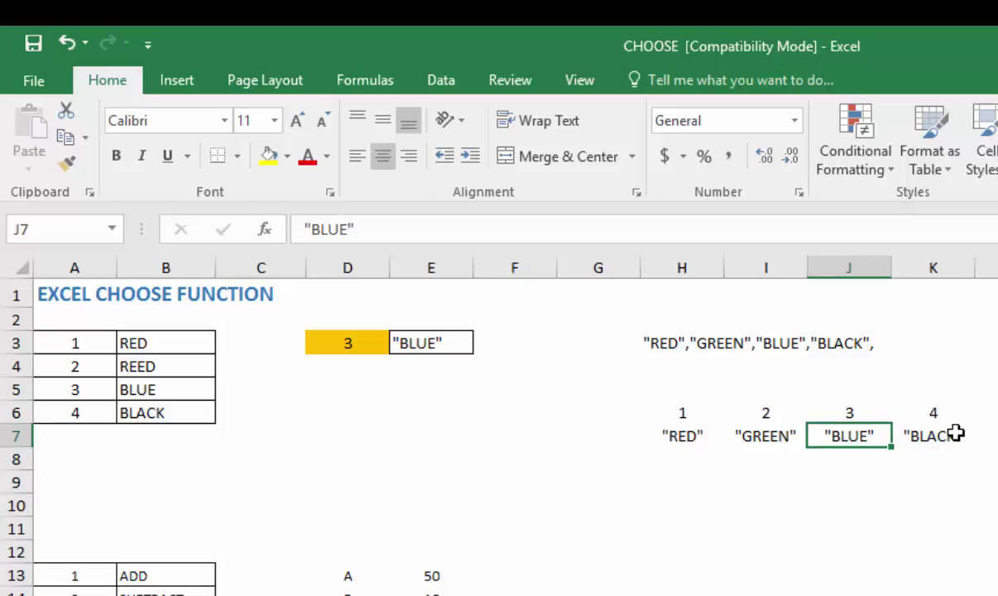
text(y)
key(BackSpace)
text(YE)
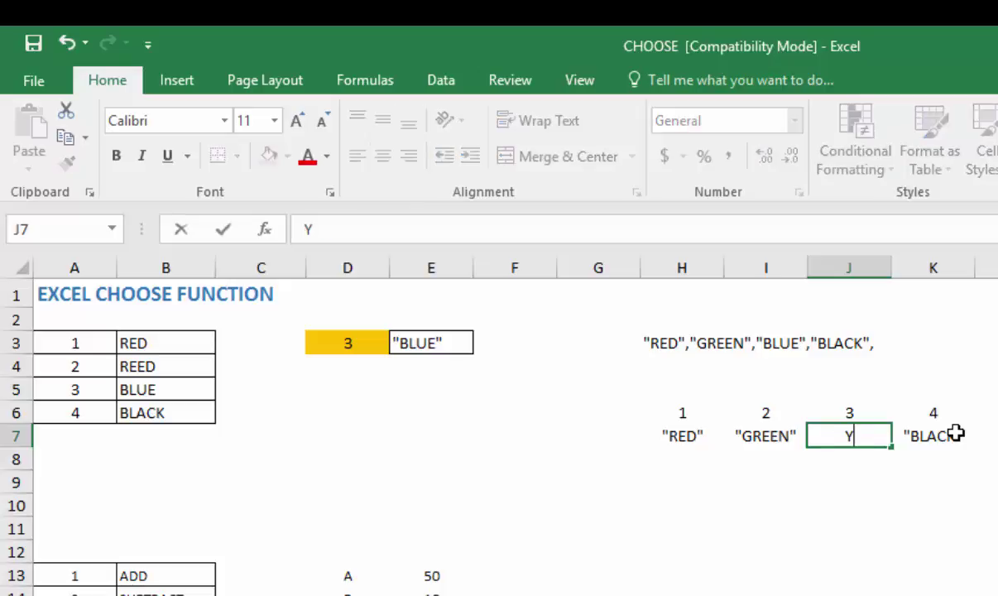
text(LLOW)
key(Return)
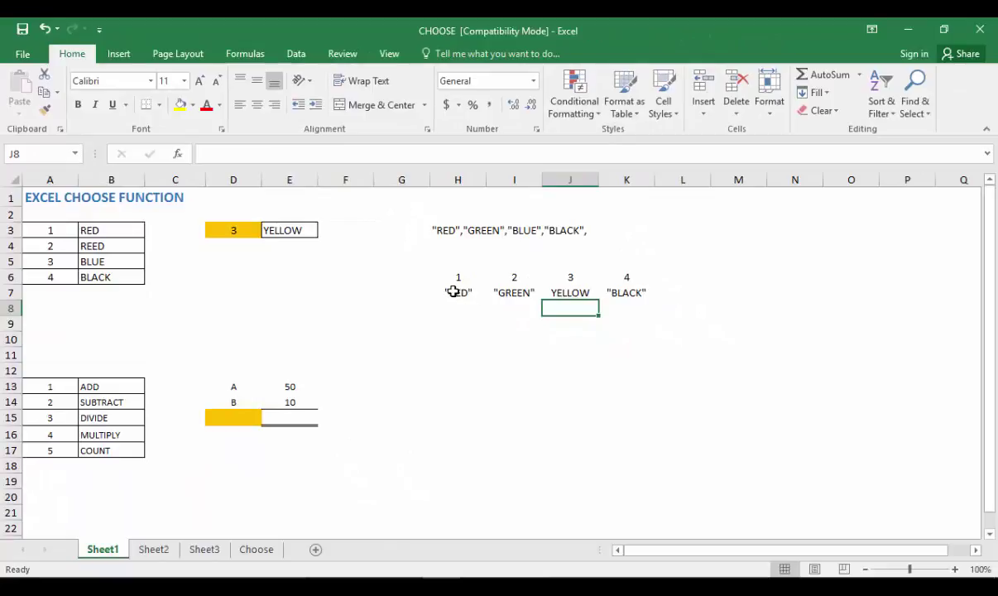
Step: Enter 1 as the operation index number in the orange cell D15
click(454, 291)
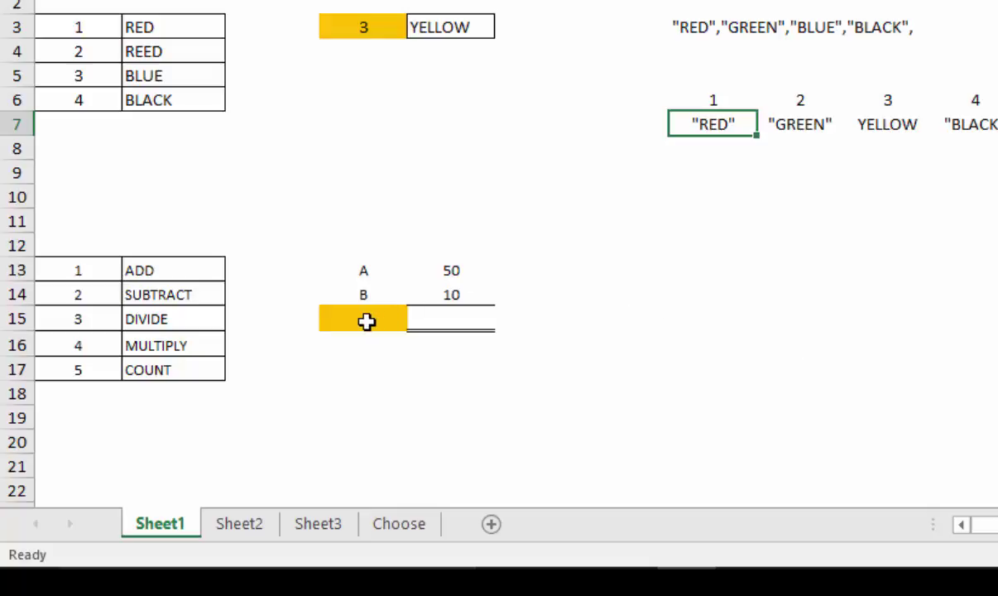
click(459, 322)
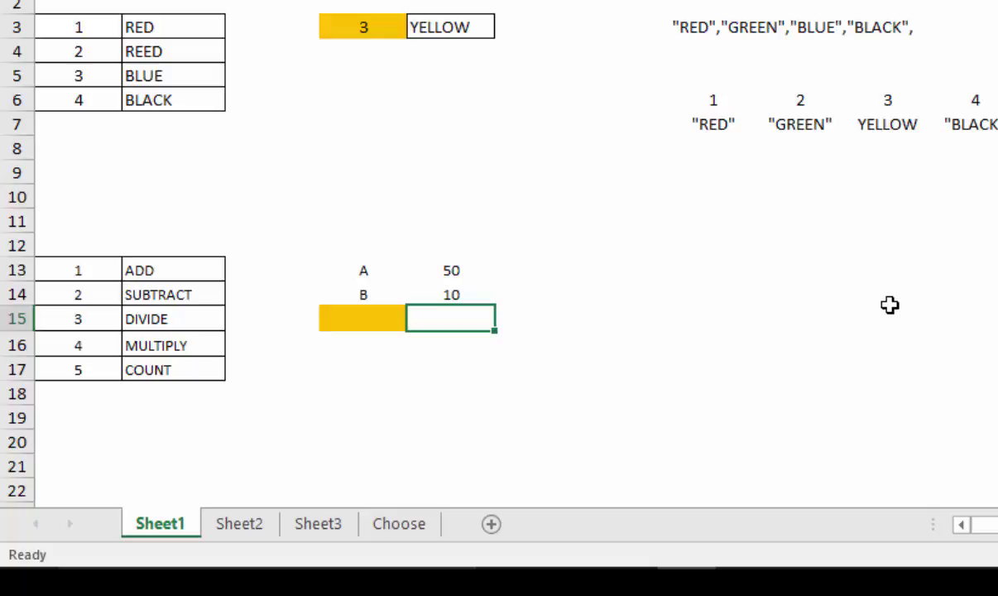
key(Left)
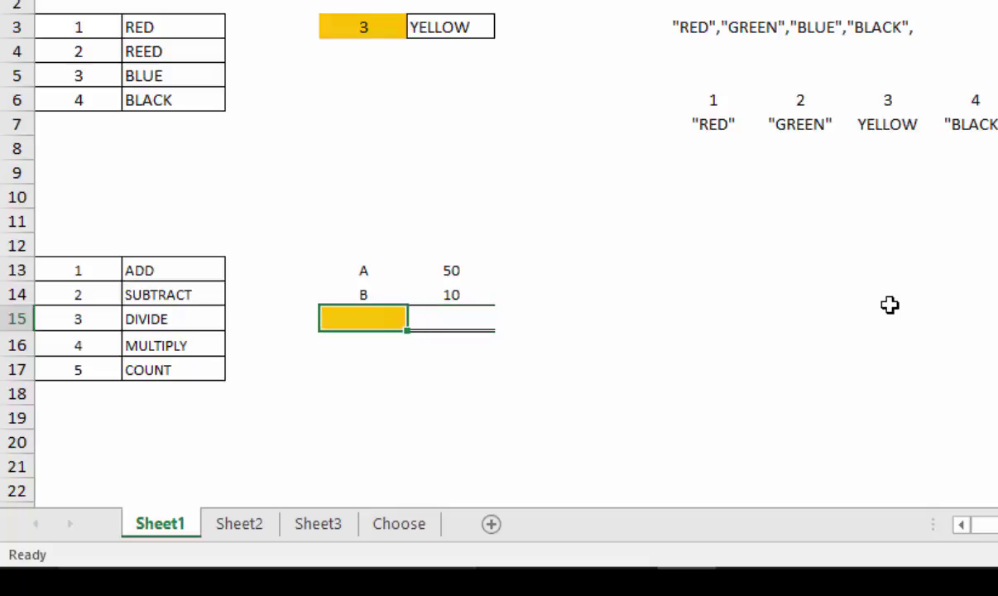
drag(97, 268, 132, 268)
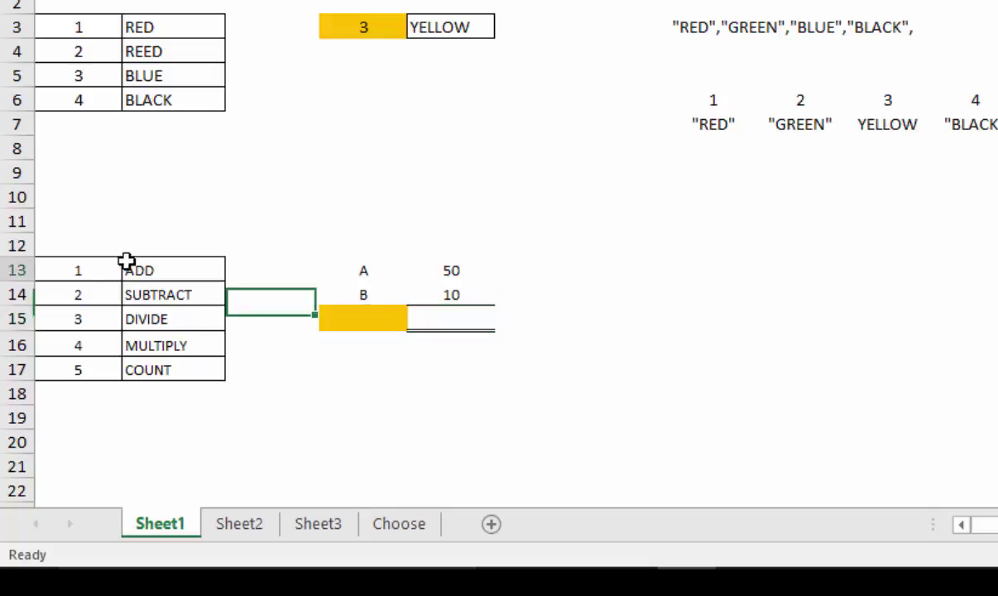
click(363, 317)
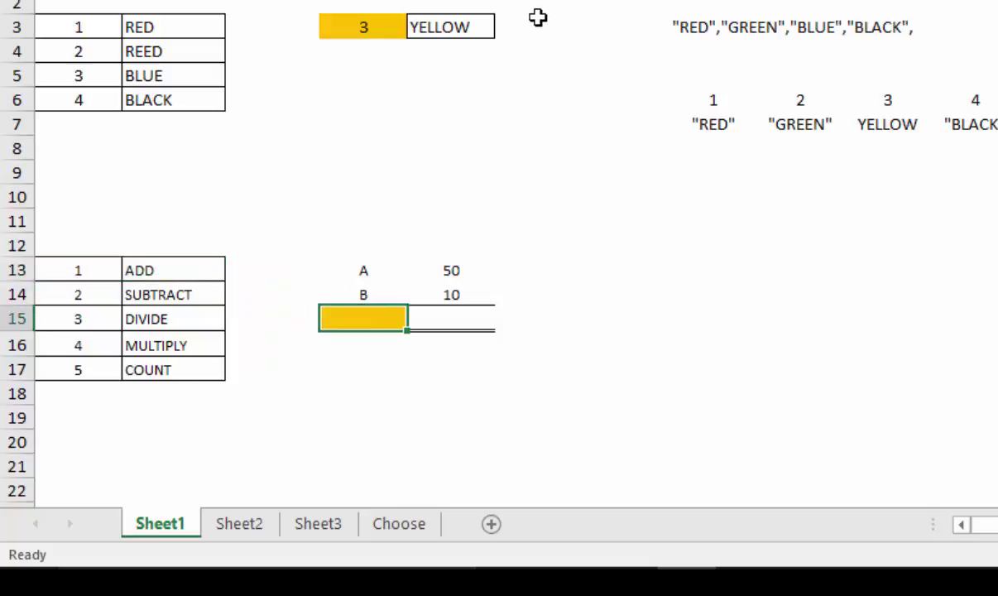
text(1)
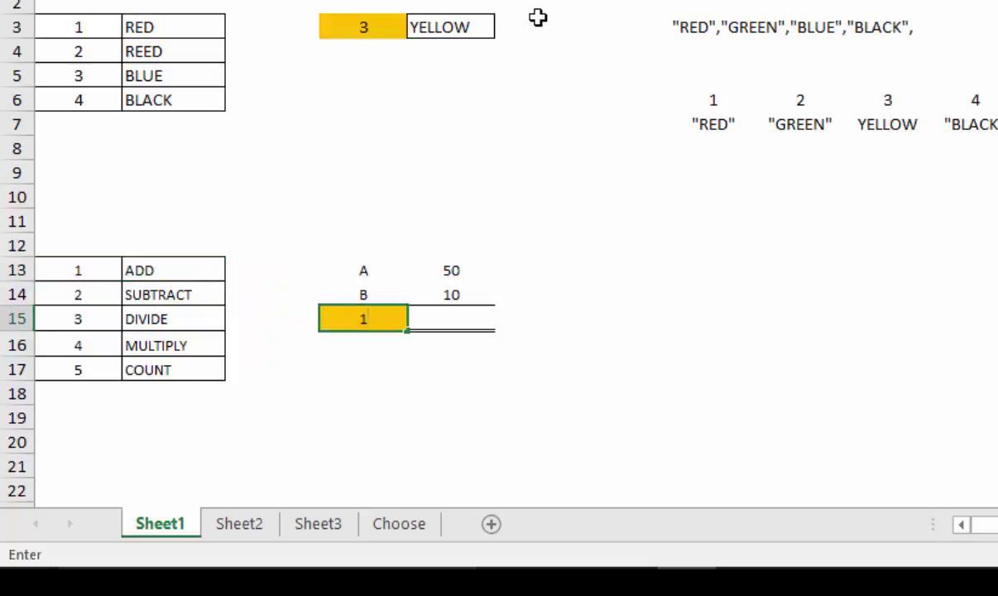
key(Tab)
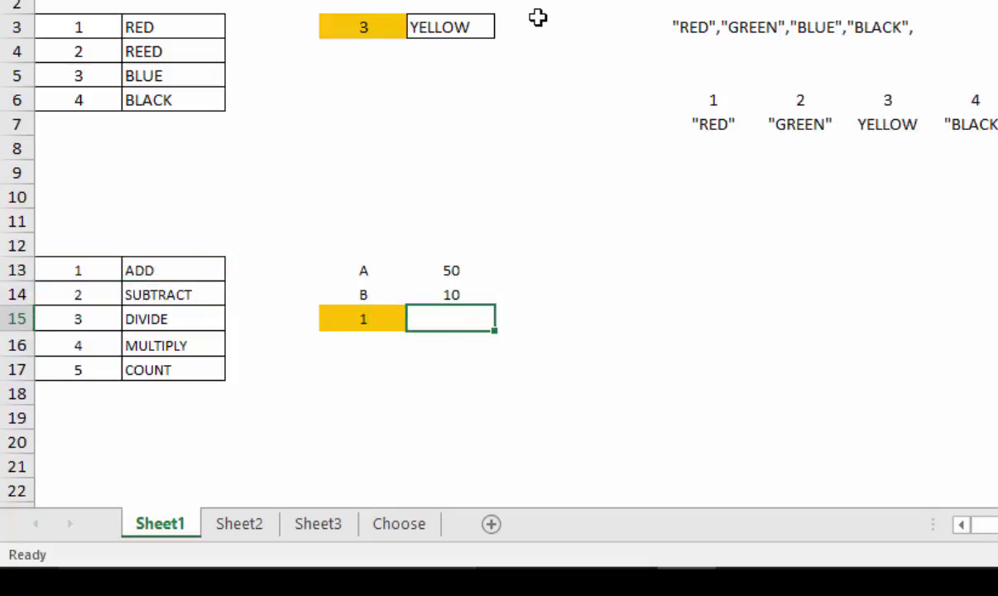
Step: Start a CHOOSE formula in E15 with D15 as the index number
text(=CHO)
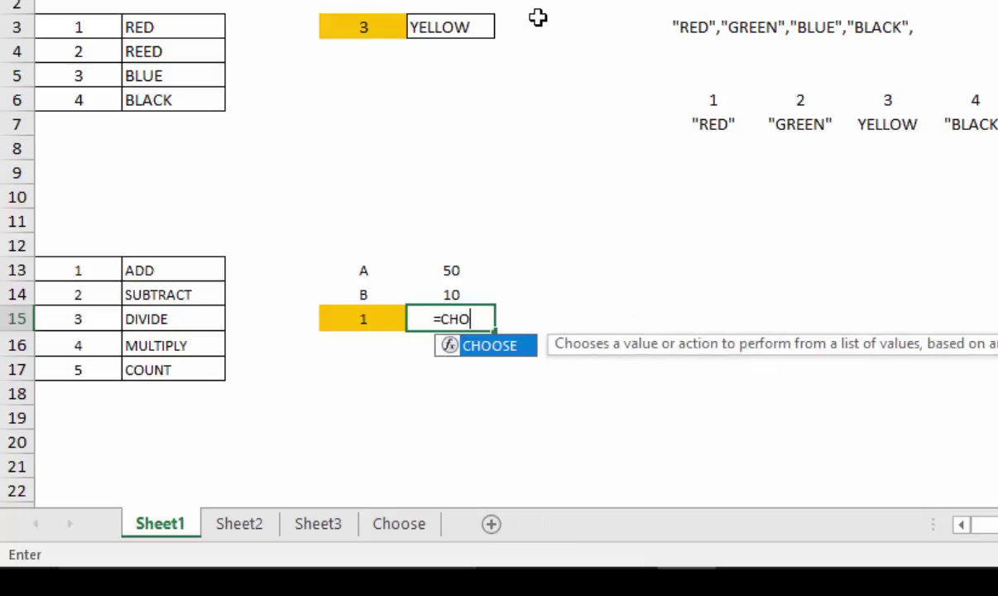
key(Tab)
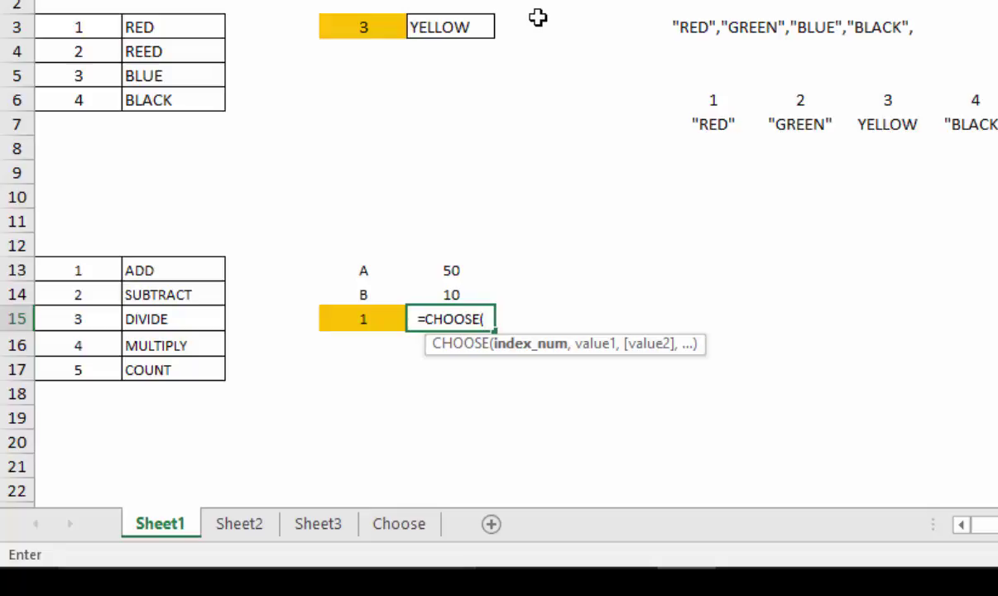
key(Left)
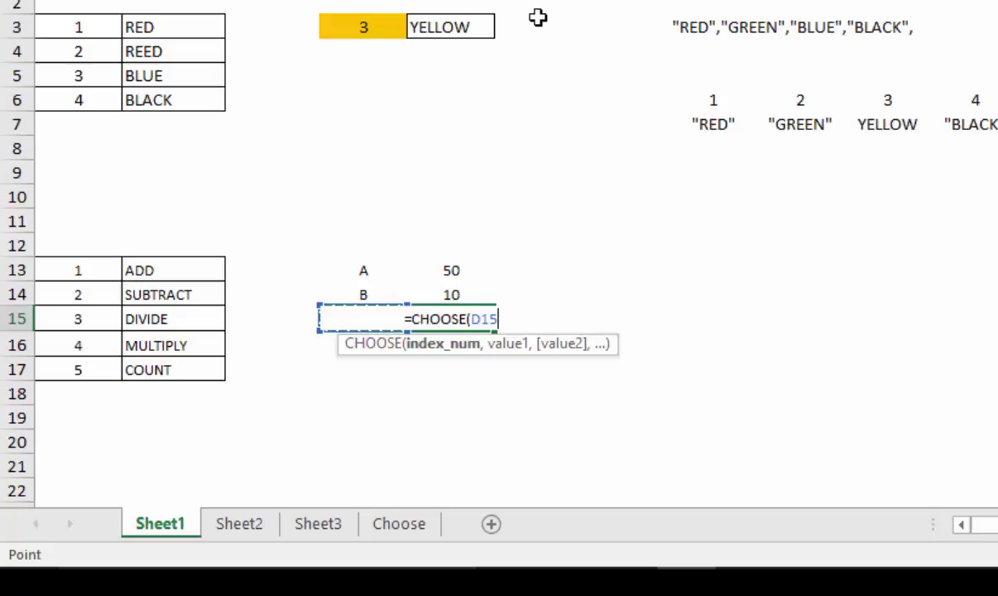
text(,)
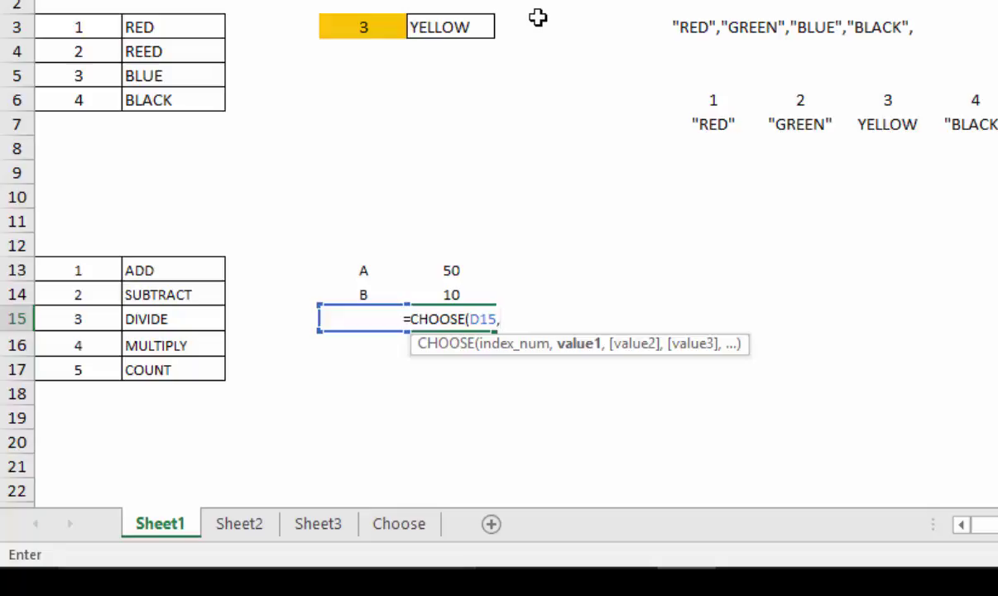
Step: Add the sum E13+E14 and the difference E13-E14 as the first two values of the E15 formula
click(450, 267)
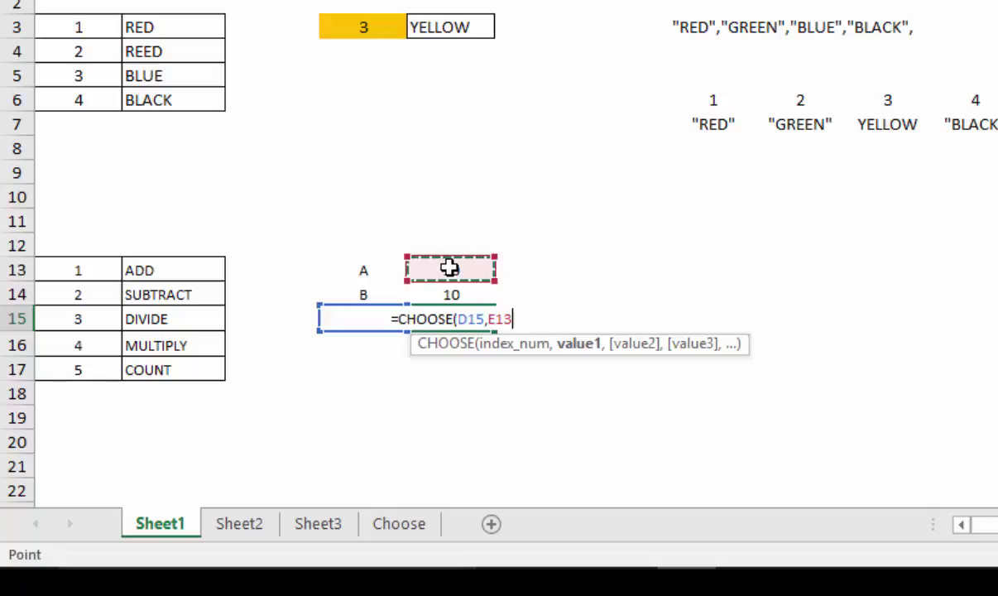
text(+)
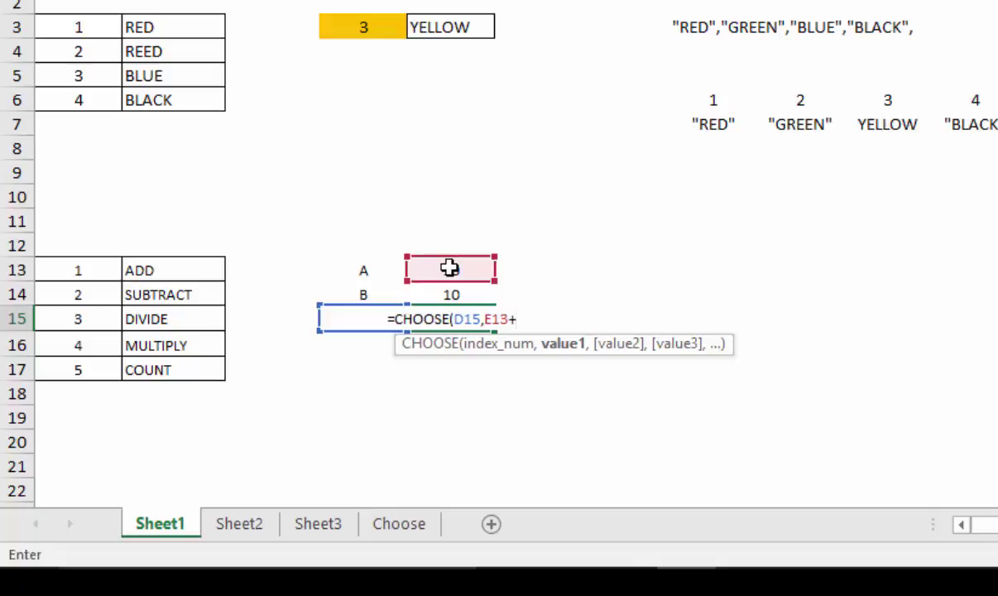
click(447, 294)
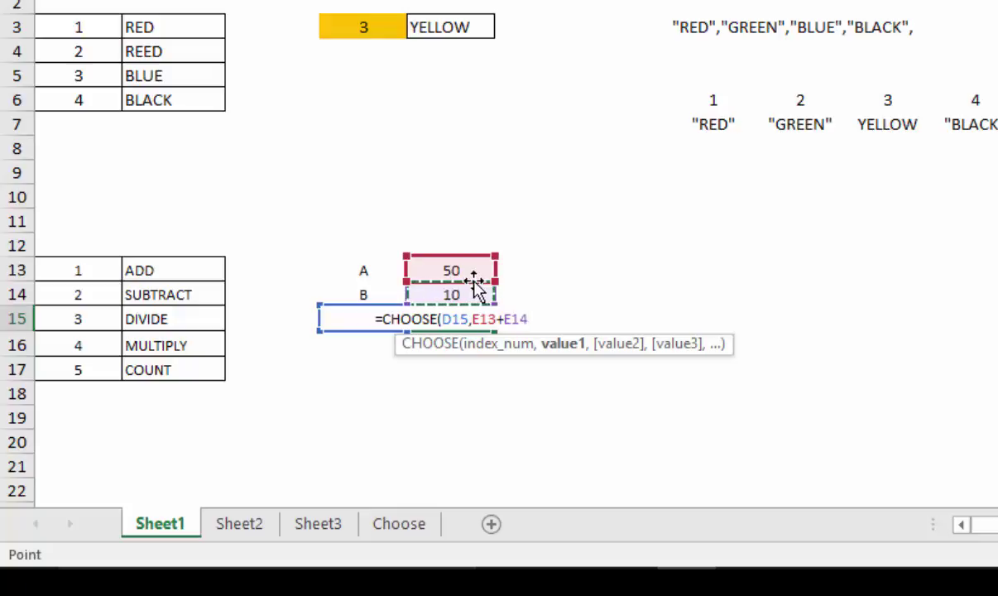
text(,)
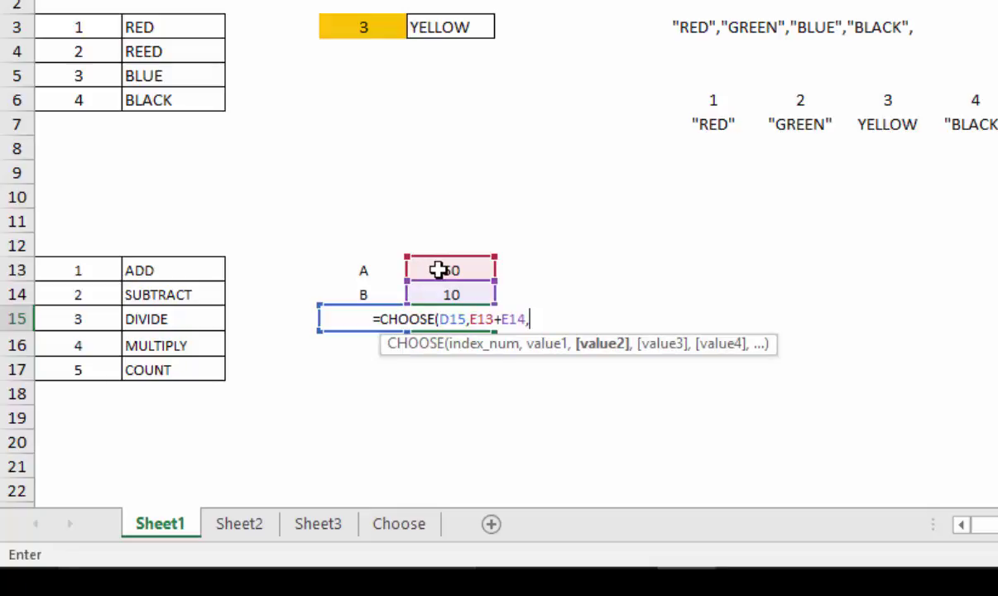
click(438, 269)
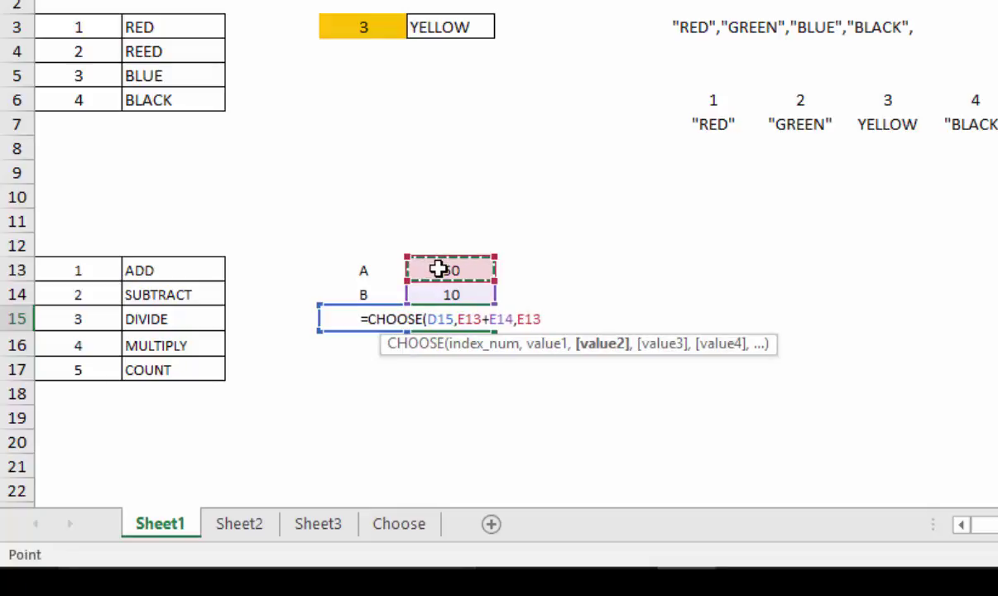
text(-)
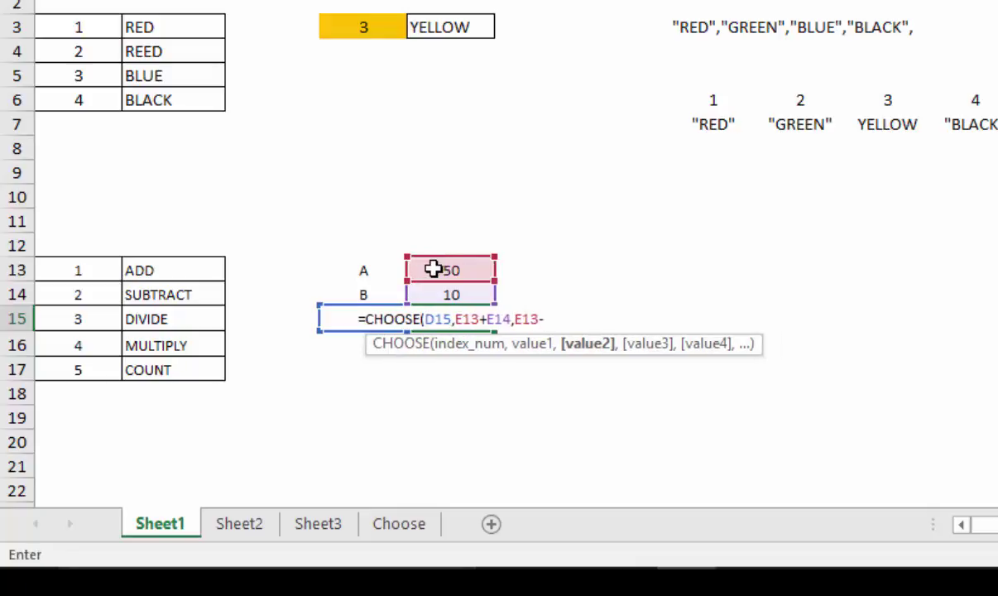
click(421, 295)
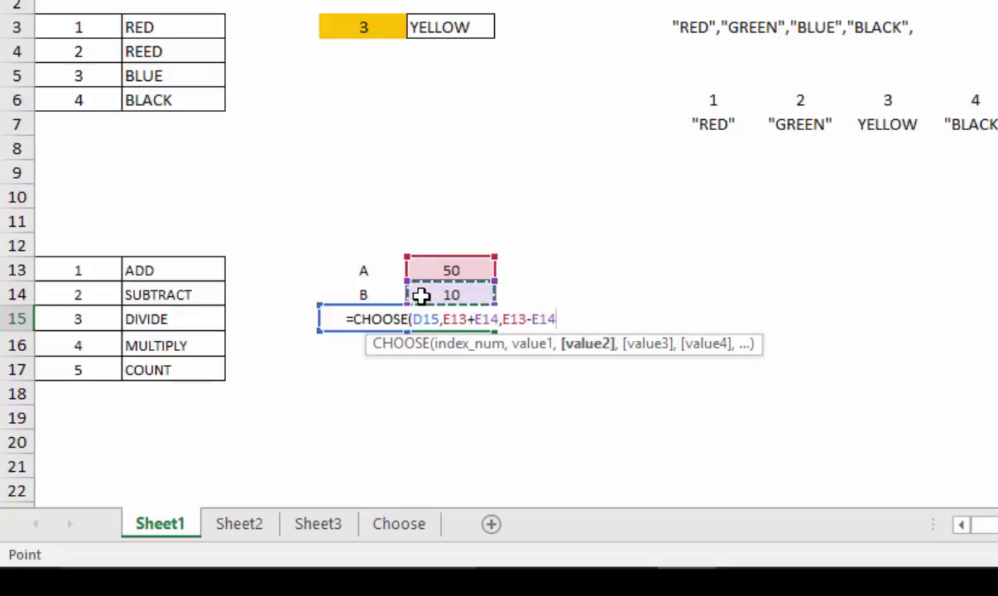
Step: Add the quotient E13/E14 and the product E13*E14 as the third and fourth values of the E15 formula
text(,)
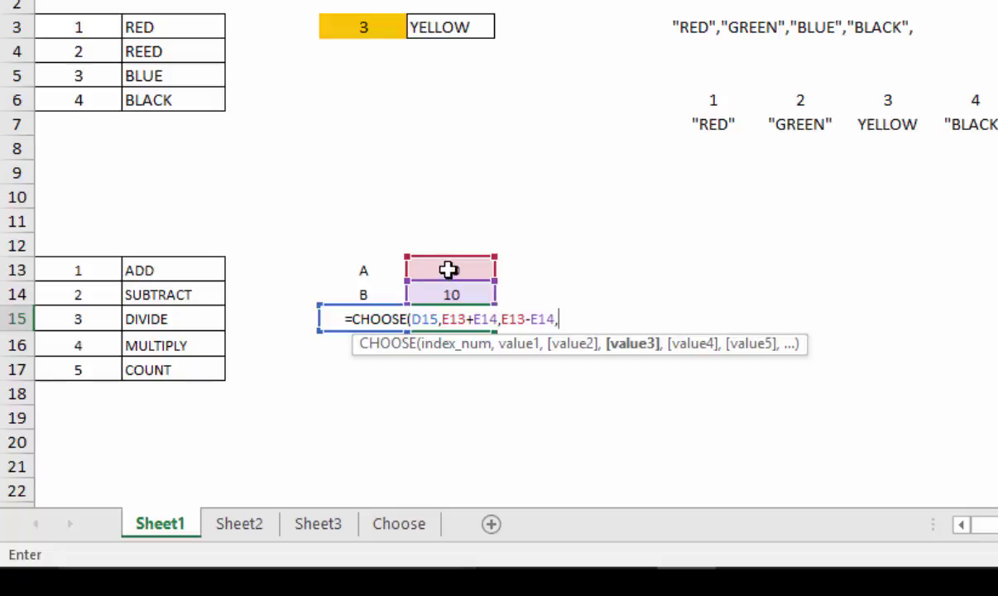
click(447, 270)
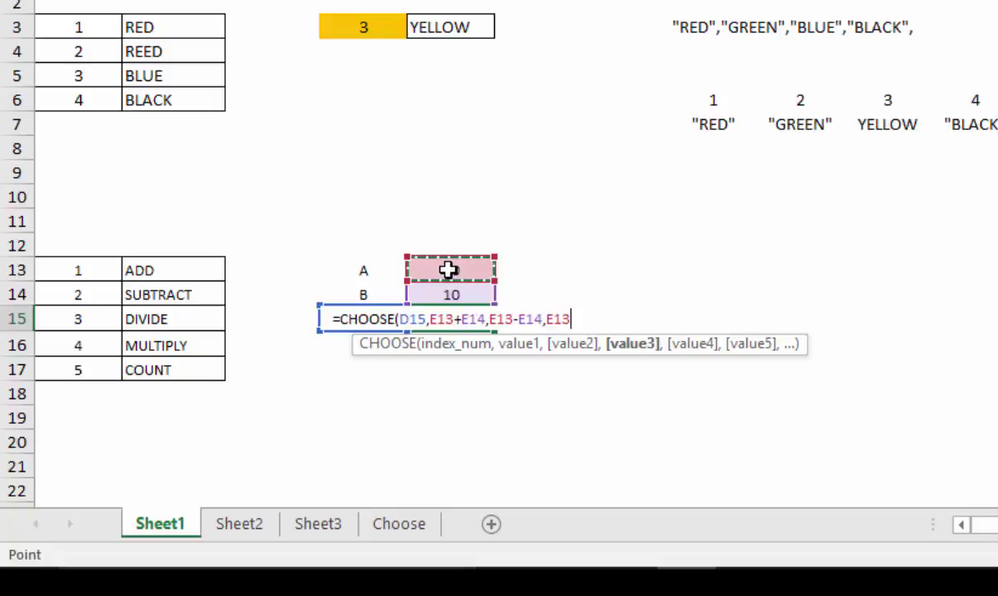
text(/)
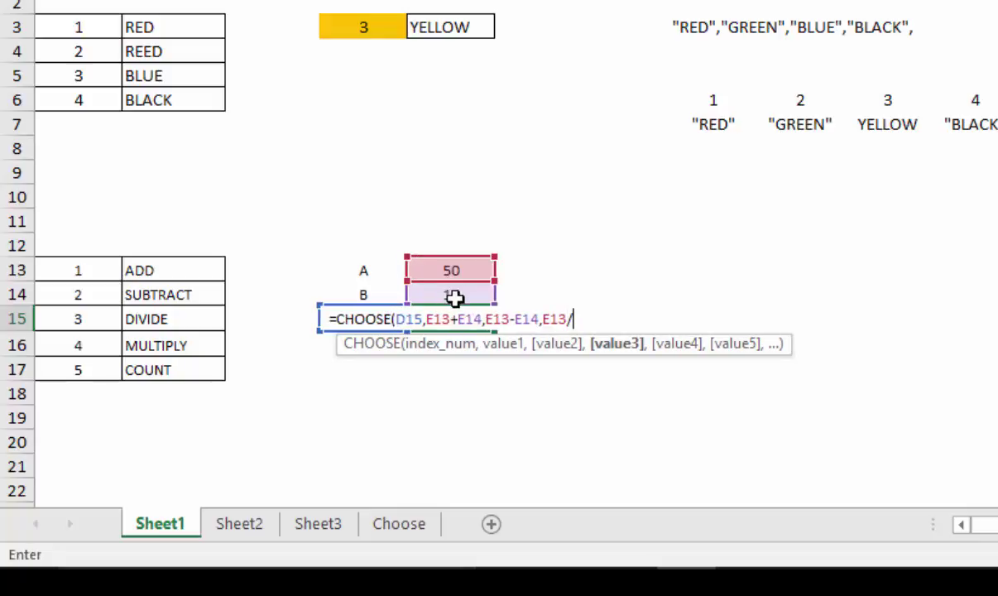
click(455, 299)
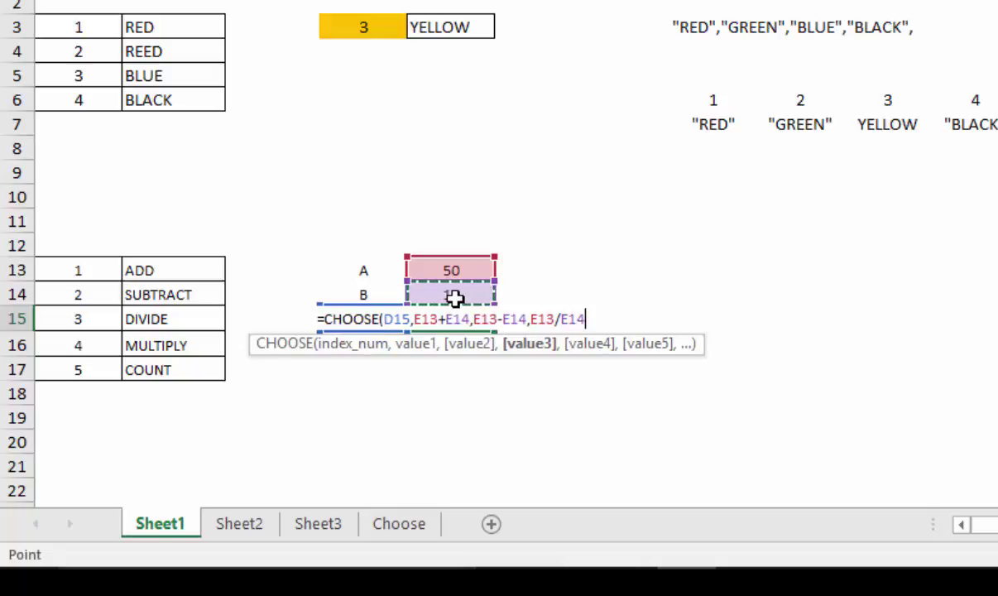
text(,)
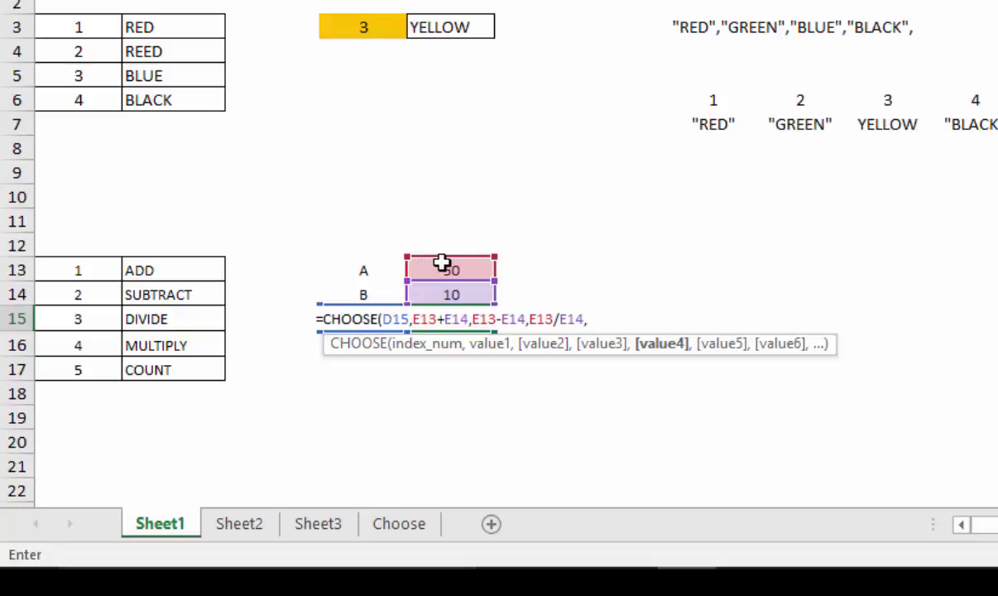
click(447, 268)
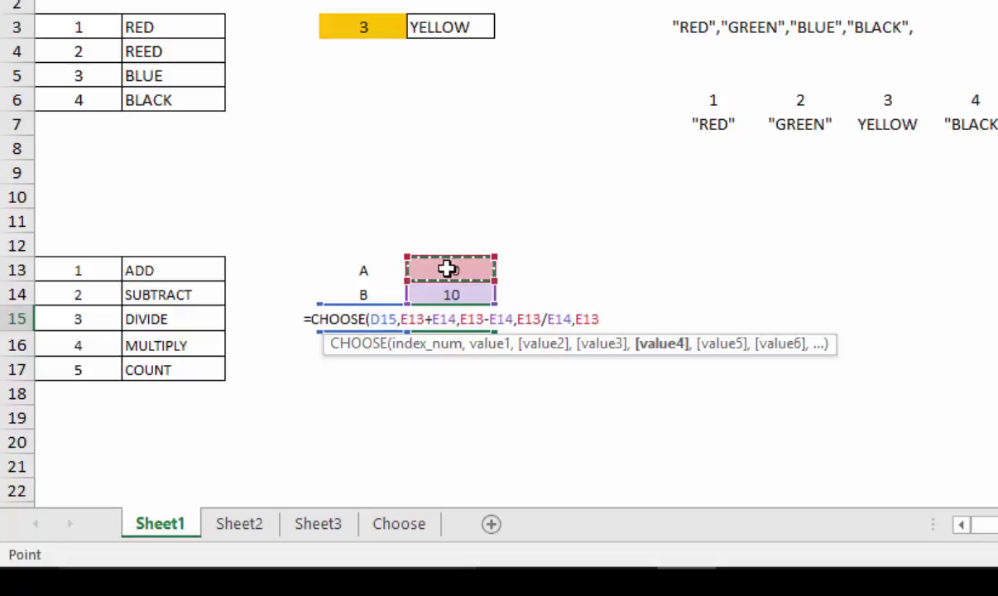
text(*)
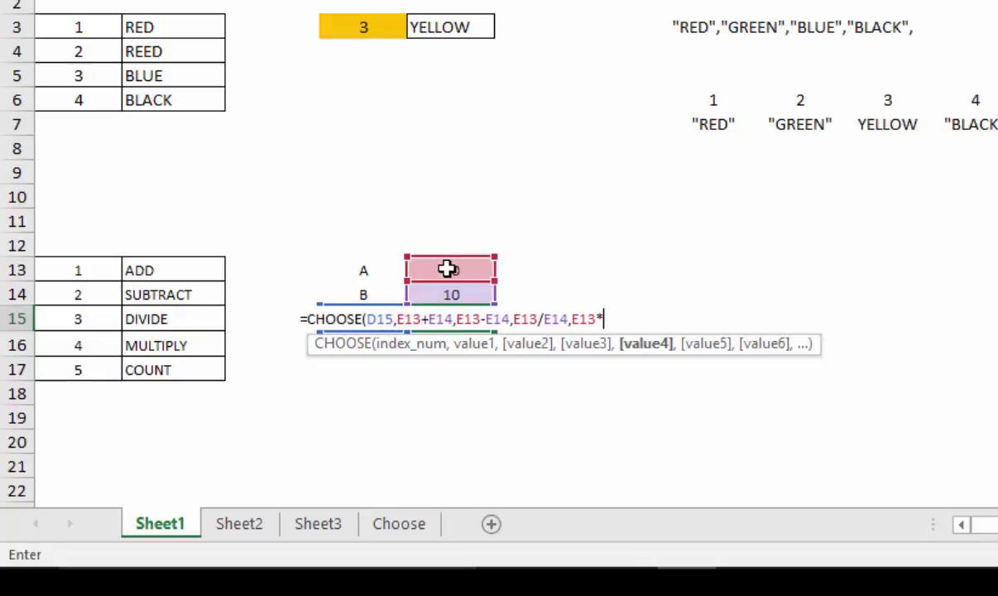
click(447, 293)
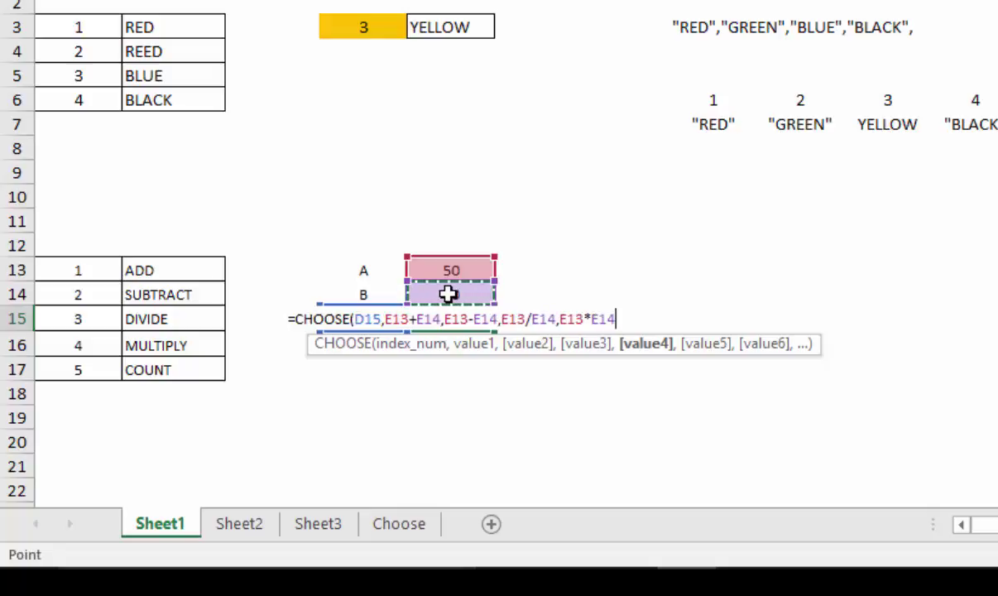
Step: Add COUNT(E13:E14) as the fifth value and complete the CHOOSE formula in E15
text(,)
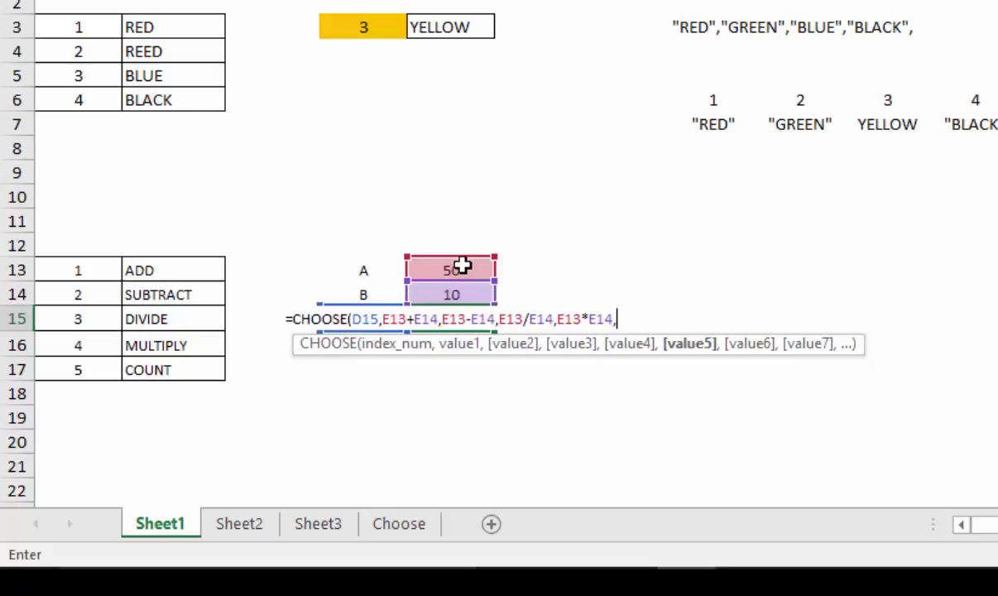
text(COUNT()
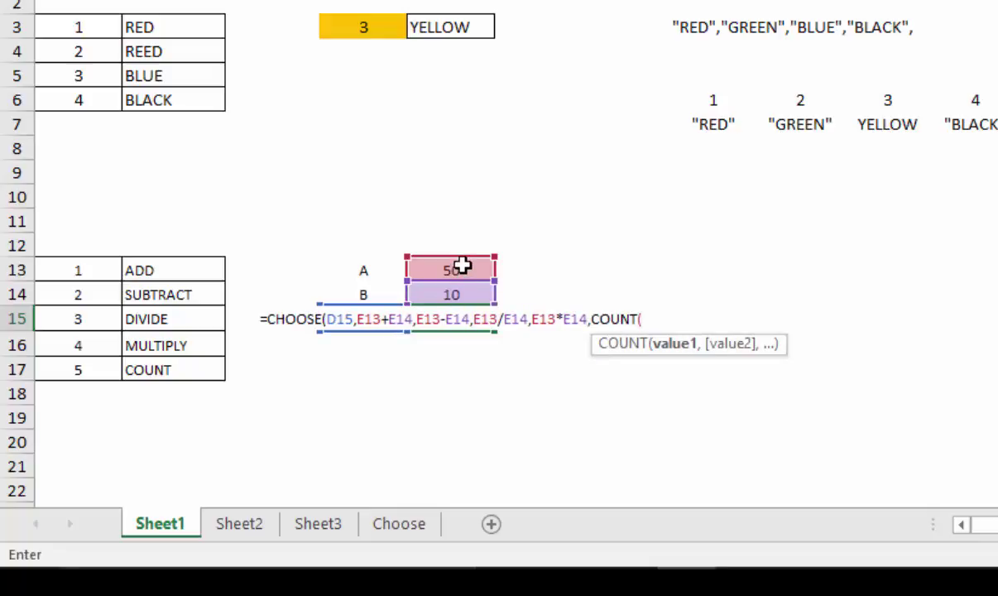
drag(462, 265, 460, 290)
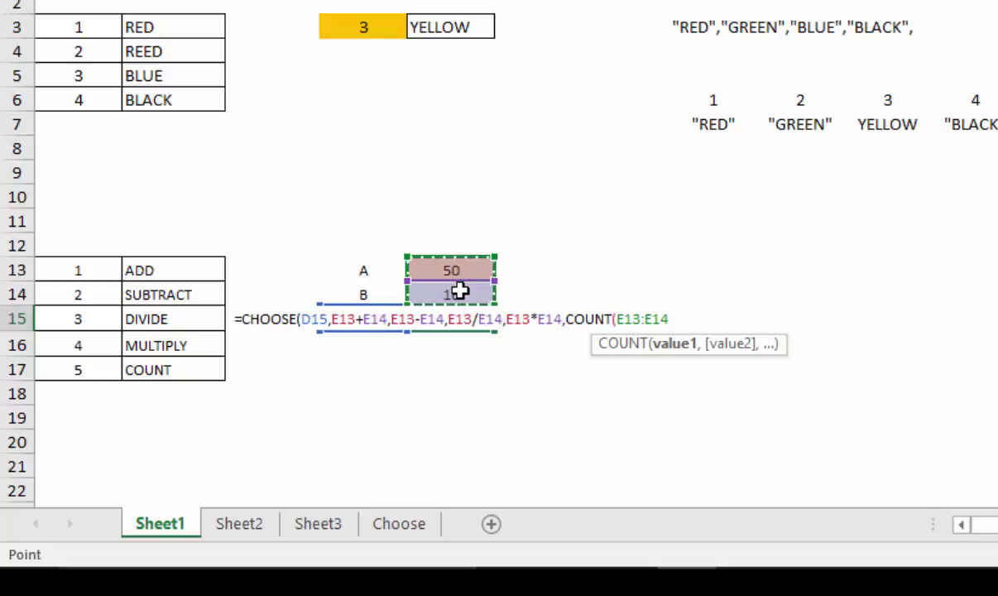
text())
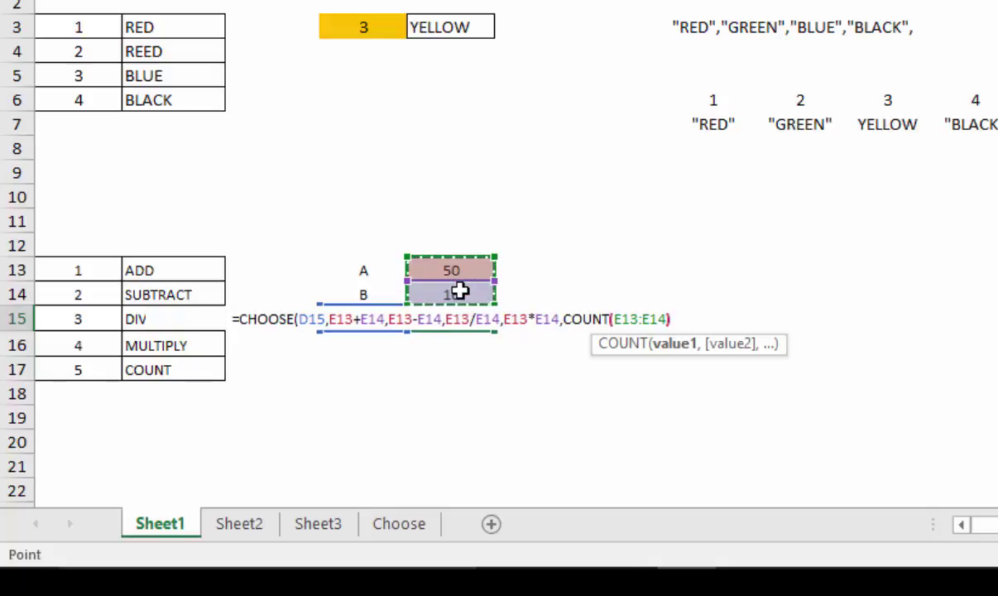
text())
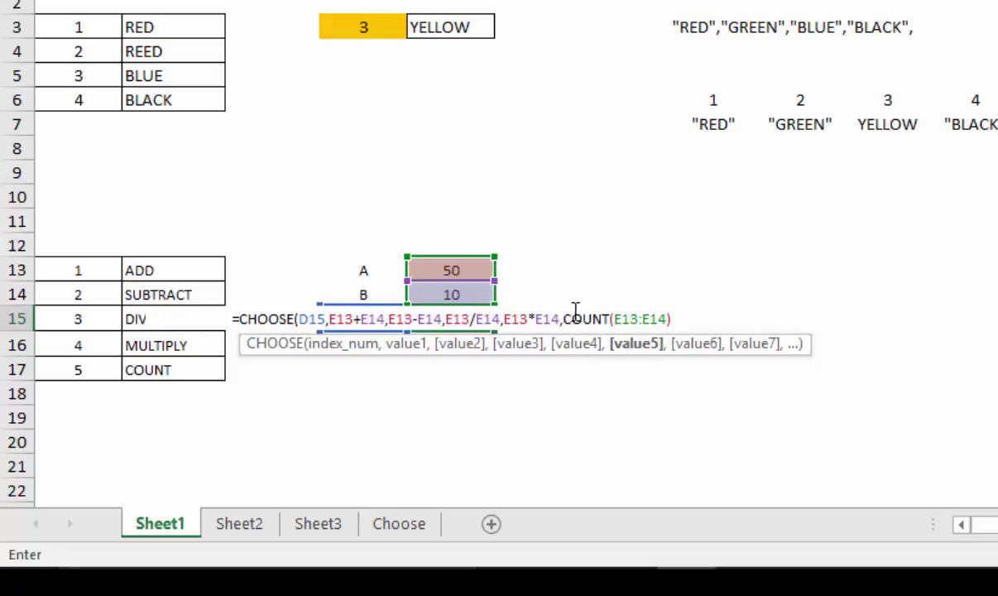
drag(564, 317, 673, 315)
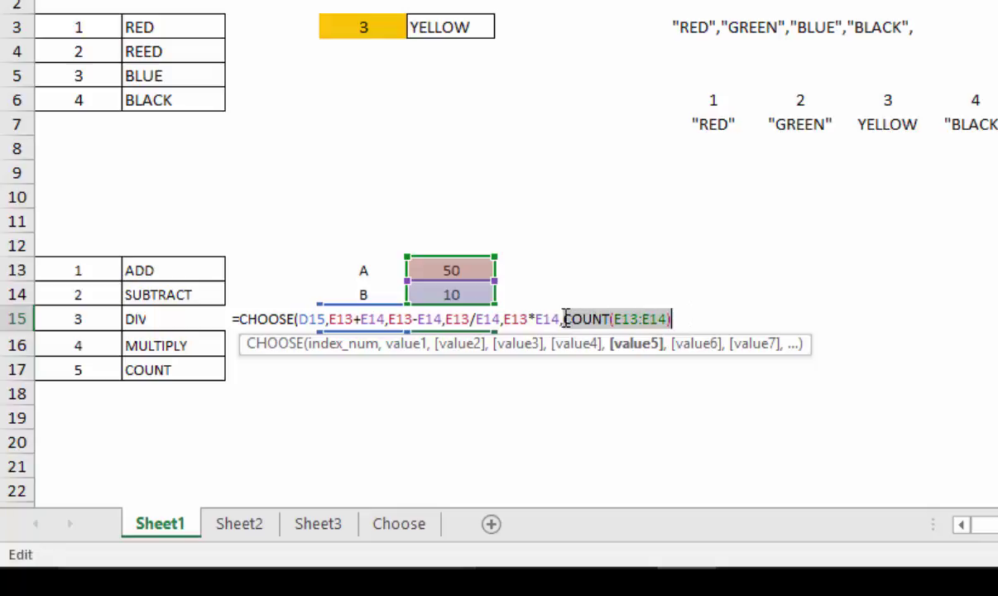
drag(558, 317, 503, 317)
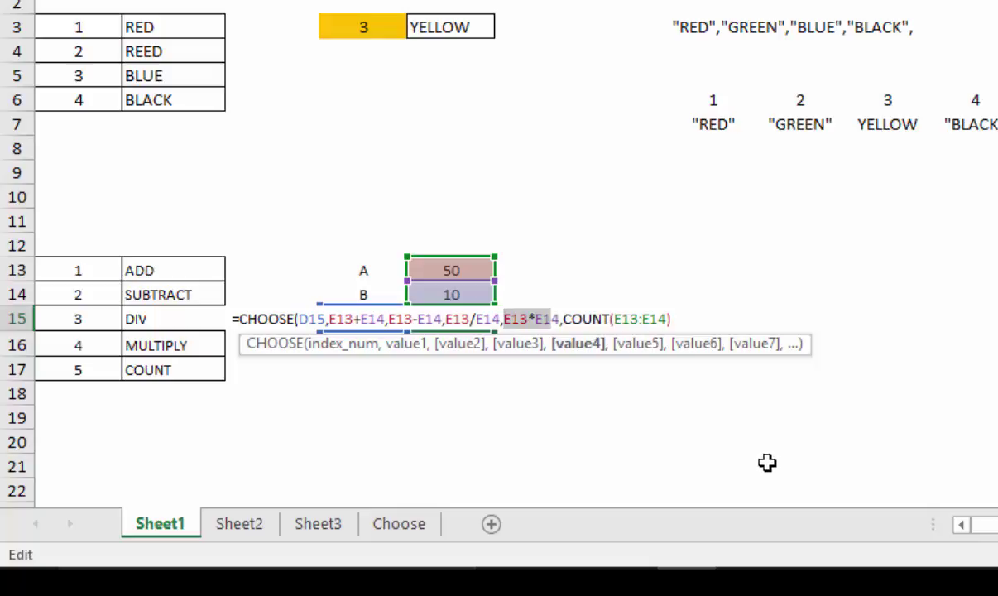
click(566, 315)
drag(566, 315, 679, 327)
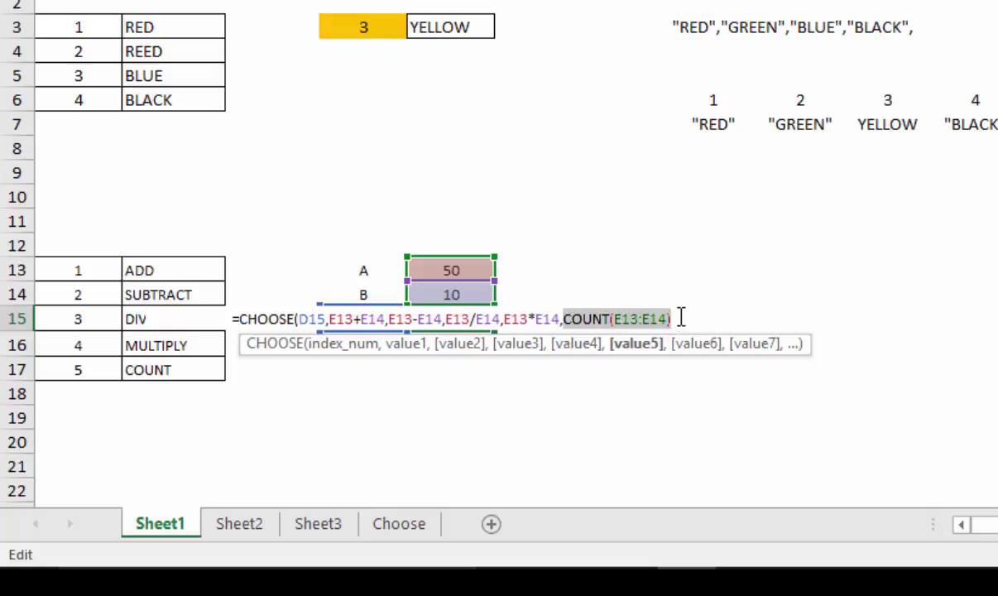
click(680, 322)
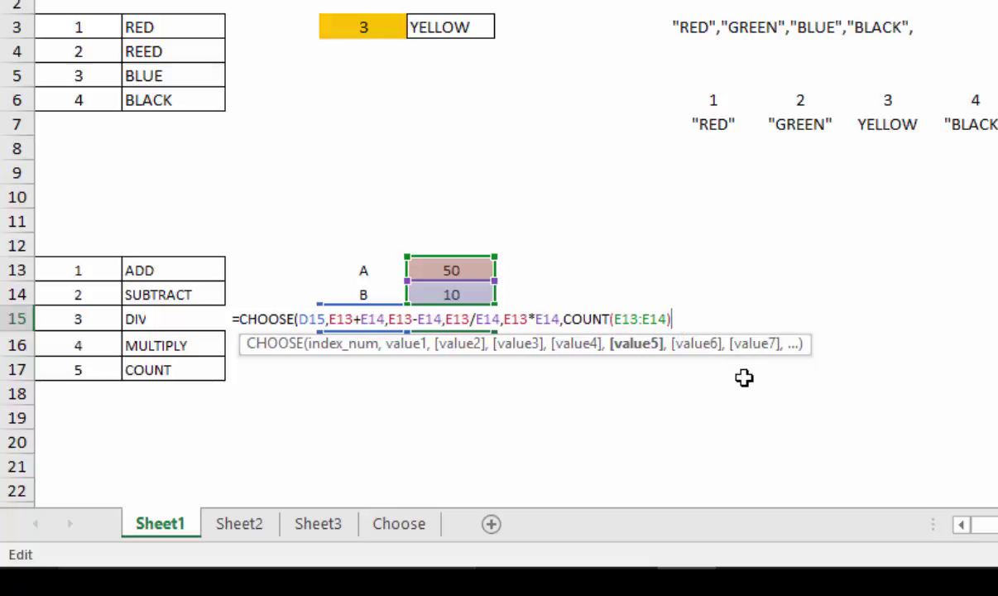
text())
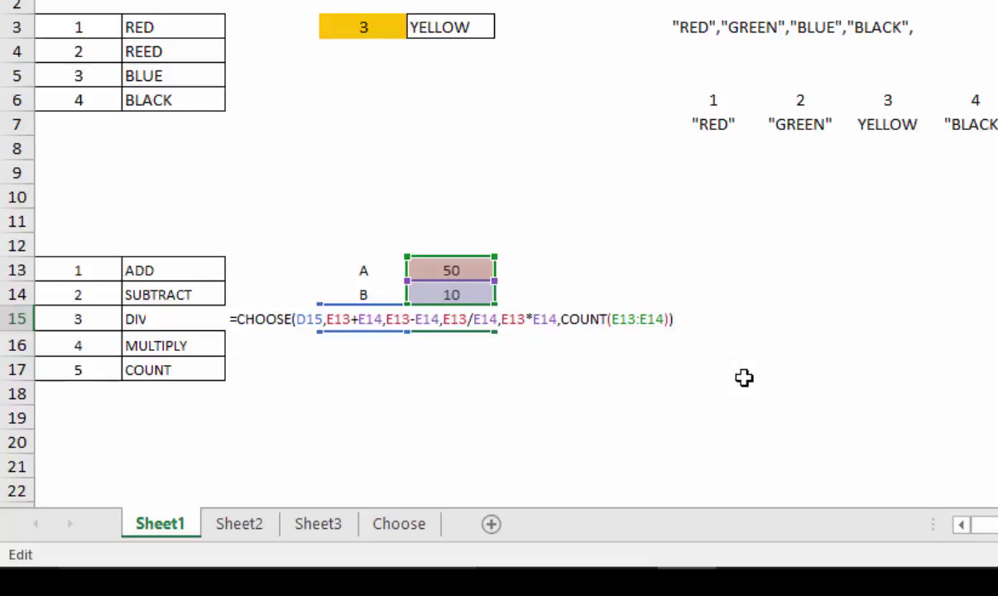
key(Return)
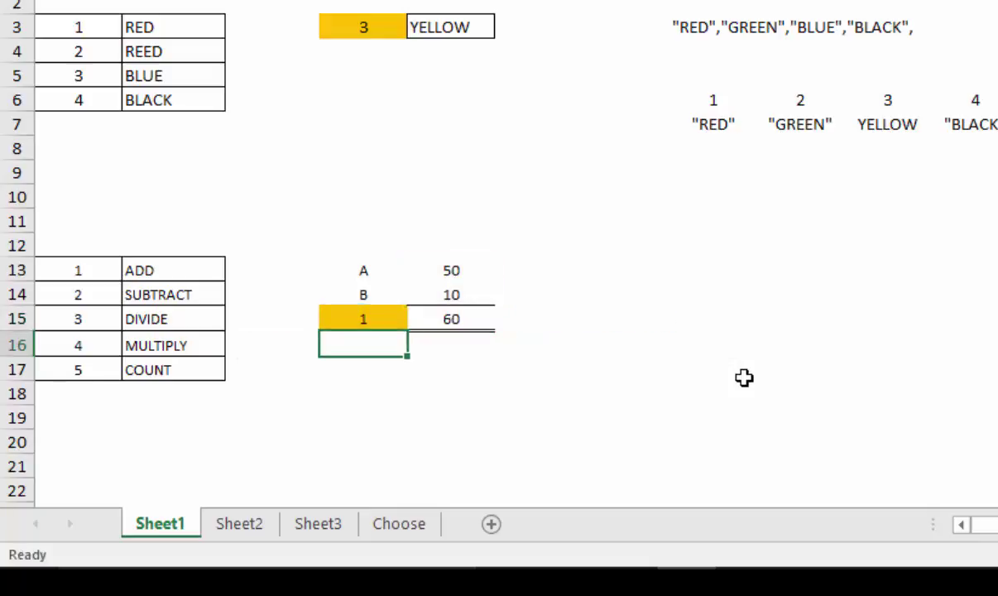
Step: Test the CHOOSE formula by entering the index numbers 2, 3, 4 and 5 in turn in D15
click(391, 315)
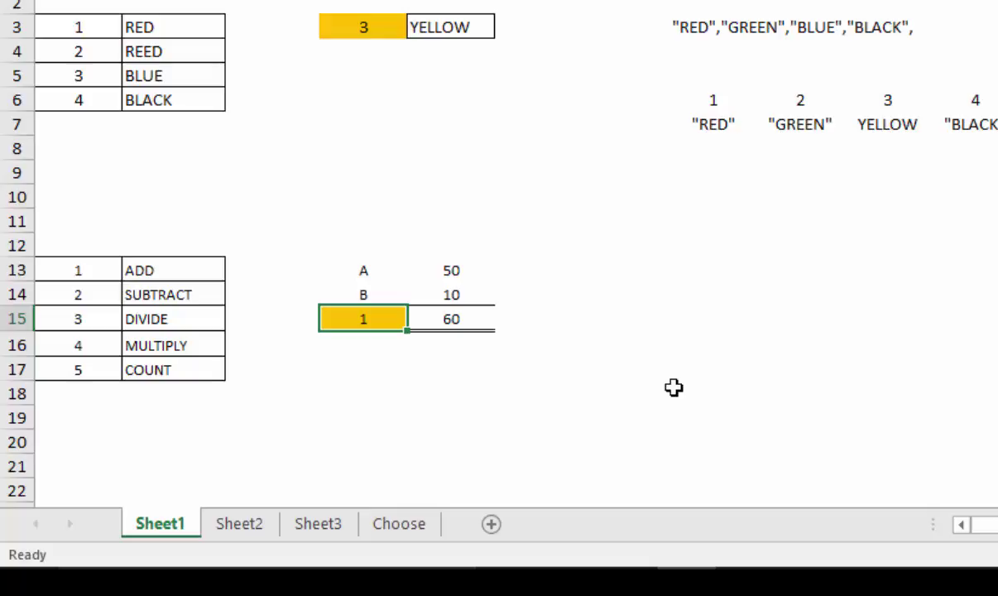
text(2)
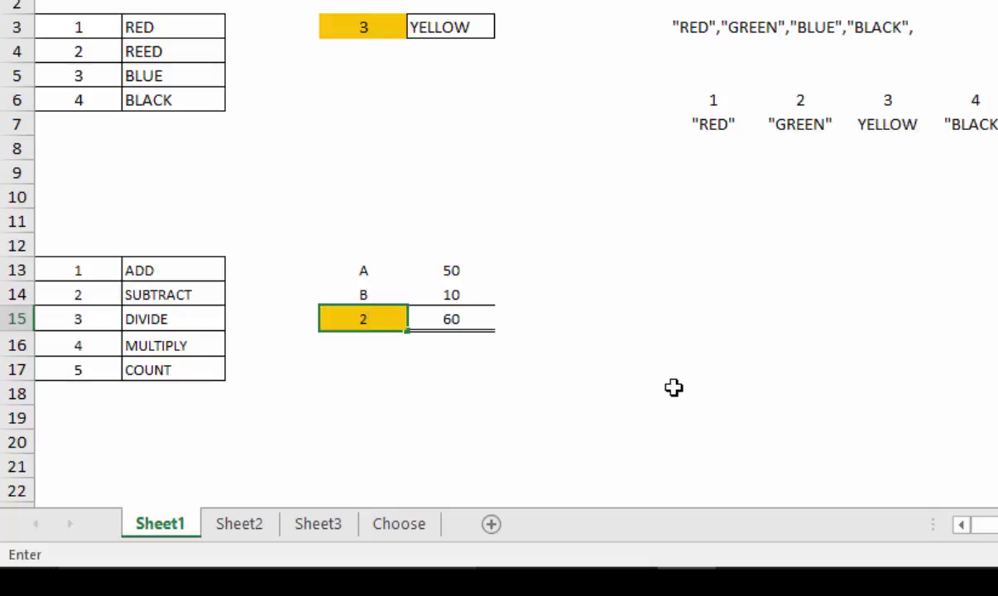
key(ctrl+Return)
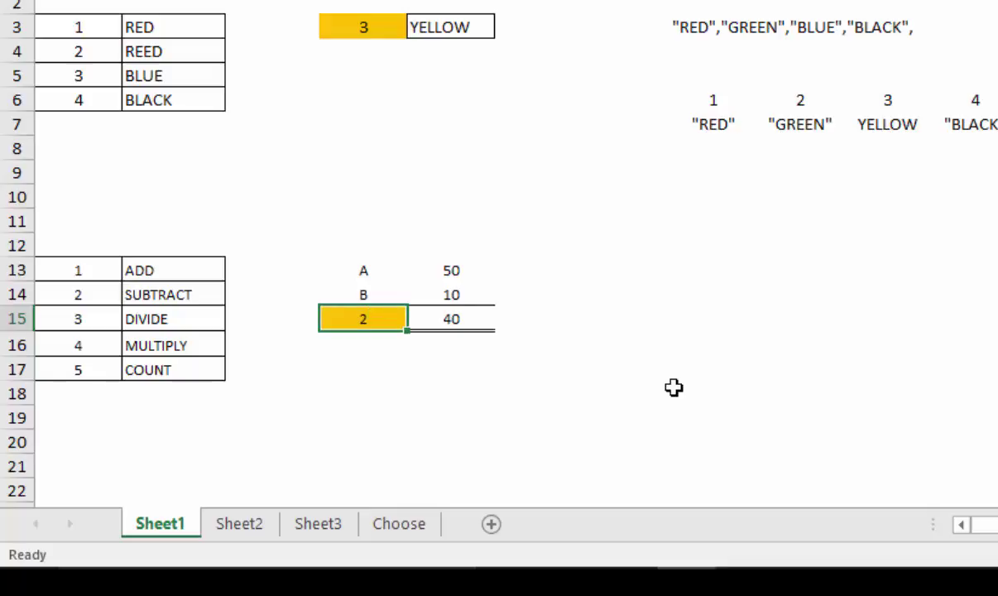
text(3)
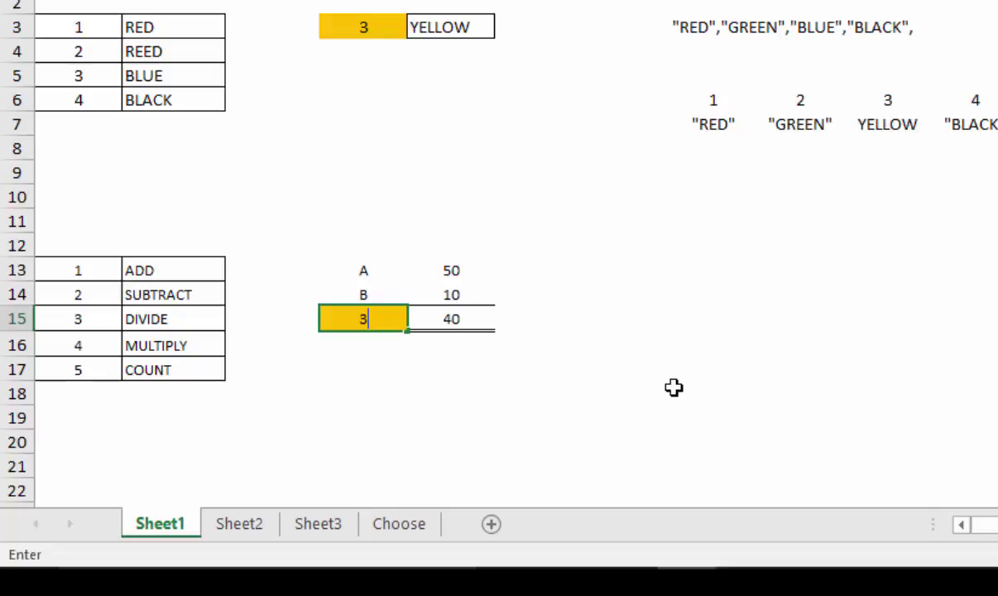
key(ctrl+Return)
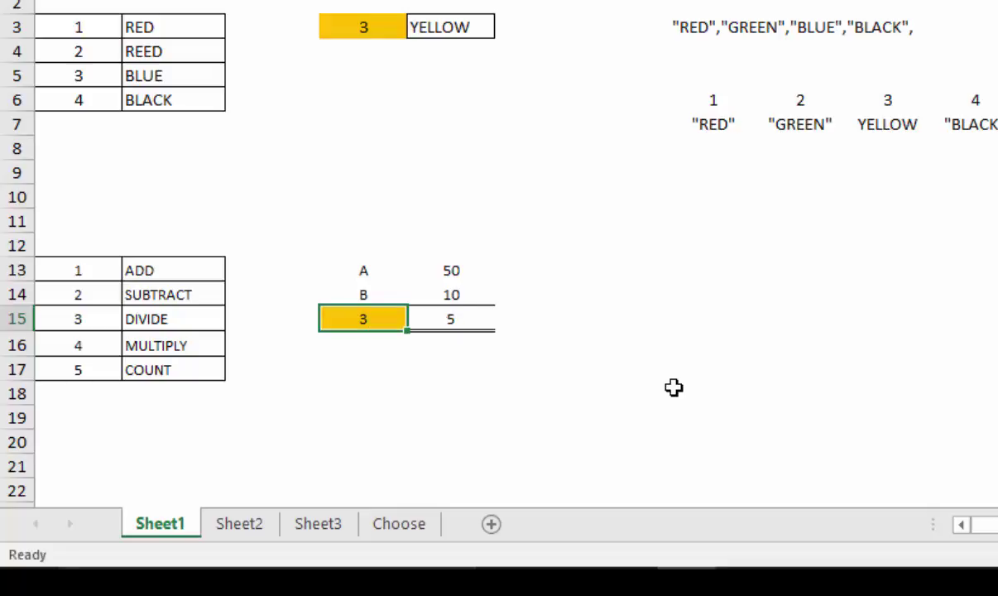
text(4)
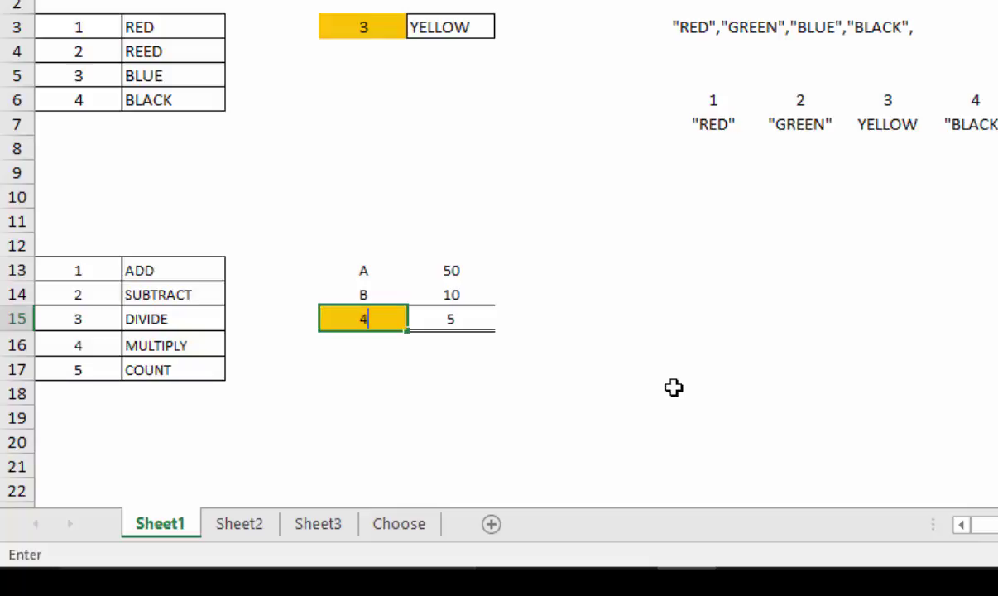
key(ctrl+Return)
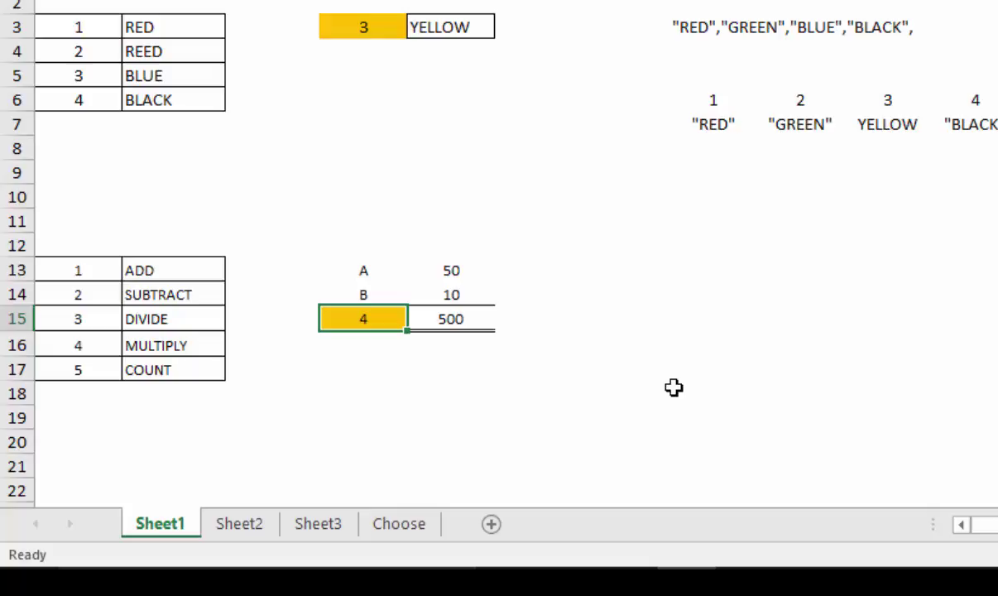
text(5)
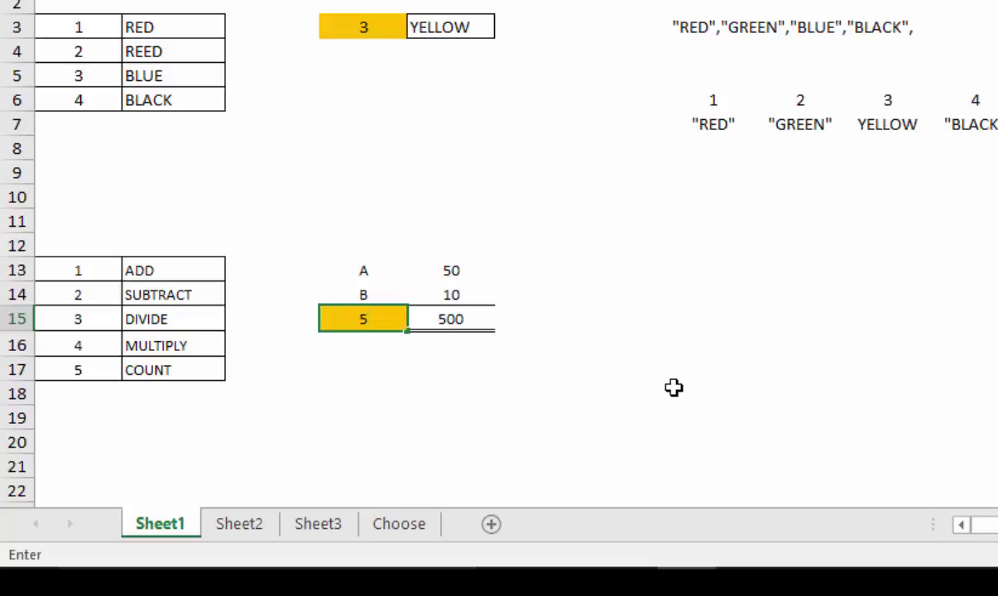
key(ctrl+Return)
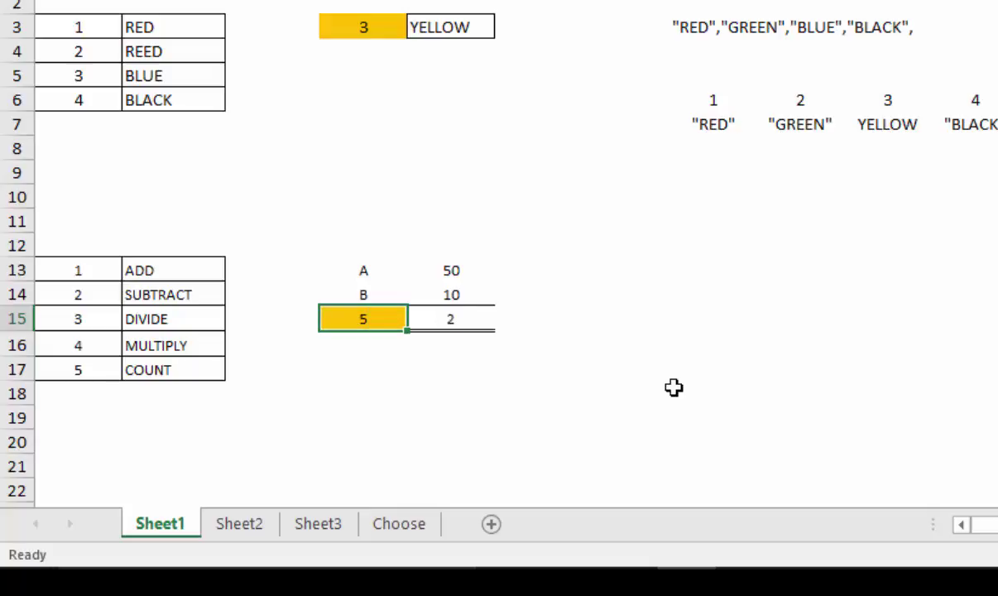
Step: Test the COUNT option by clearing the value of A in E13 and entering 12 there
click(461, 272)
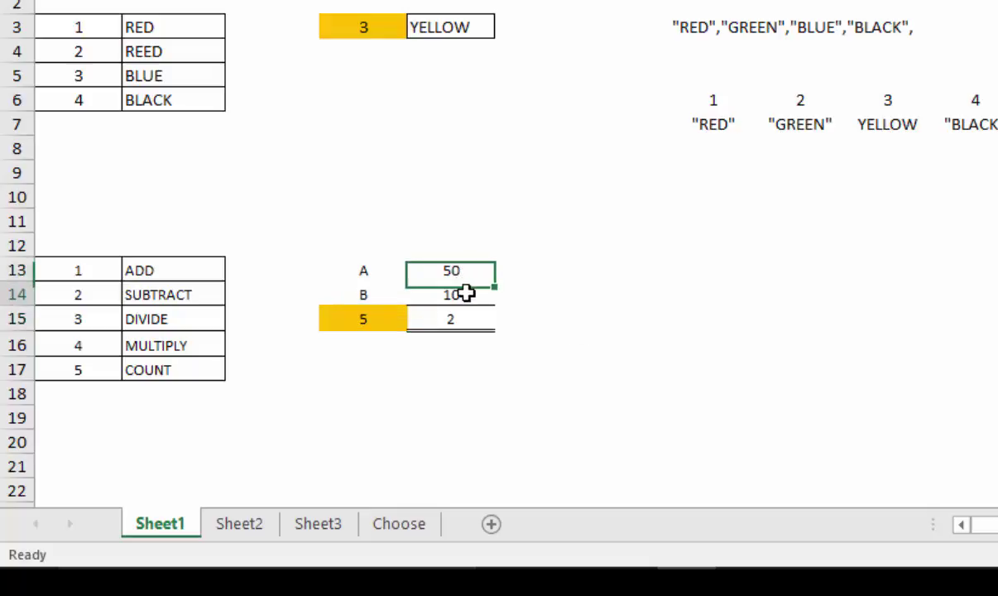
click(463, 291)
click(469, 271)
drag(470, 271, 471, 285)
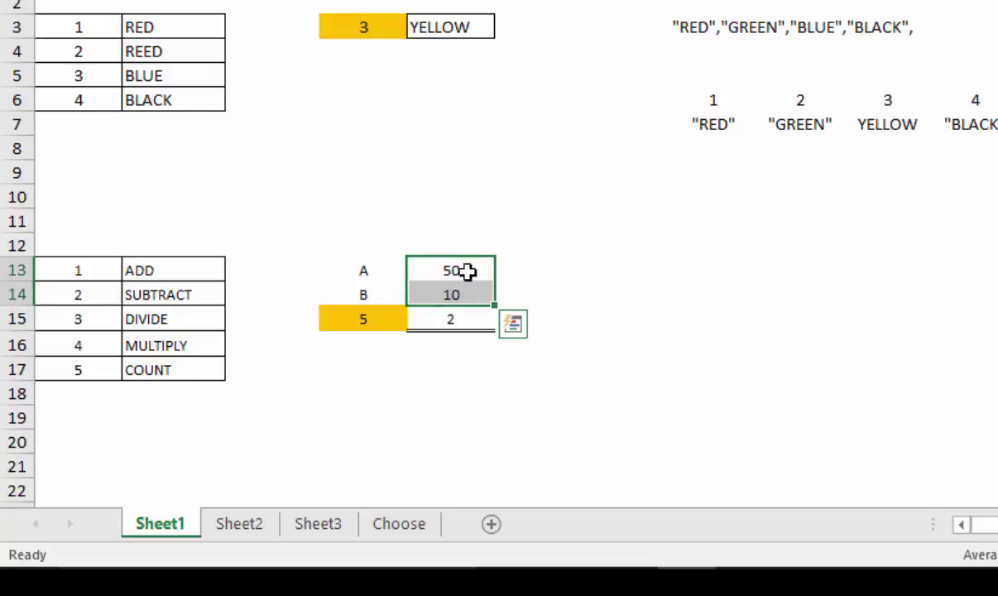
click(483, 264)
key(Delete)
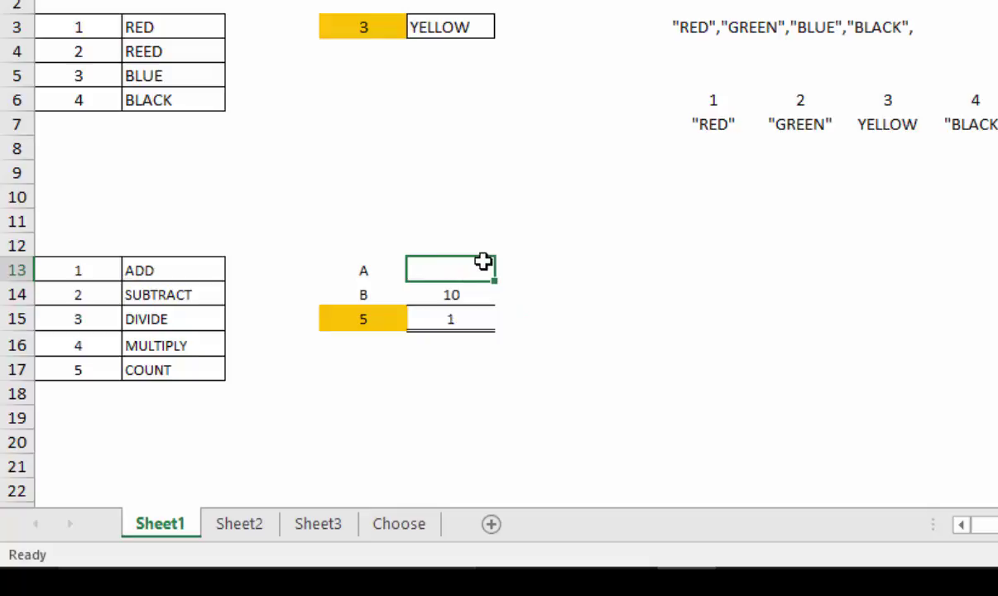
text(12)
key(Return)
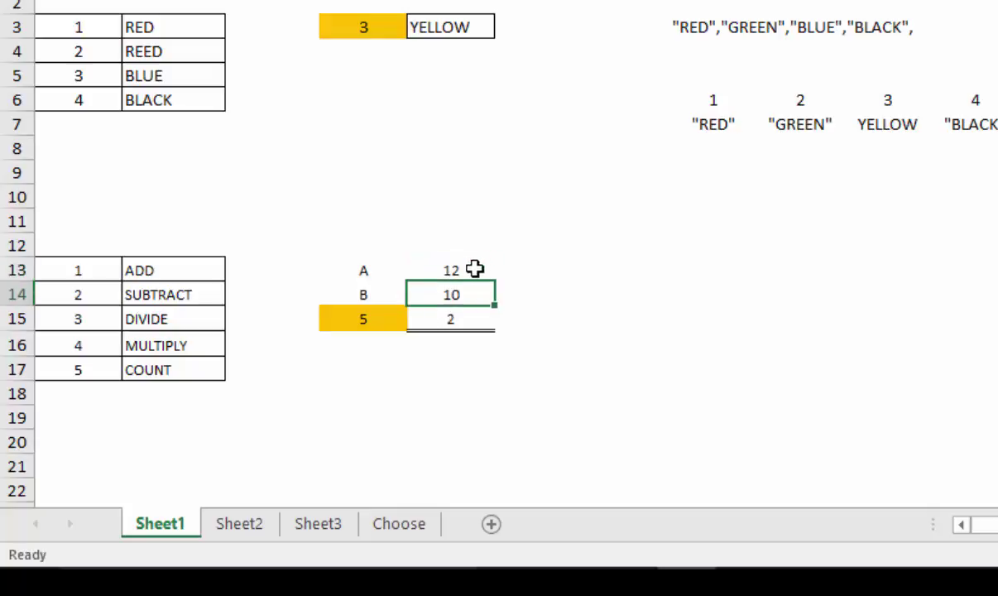
Step: Replace the number in E13 with the text WE to test how COUNT treats text
click(472, 271)
text(WE)
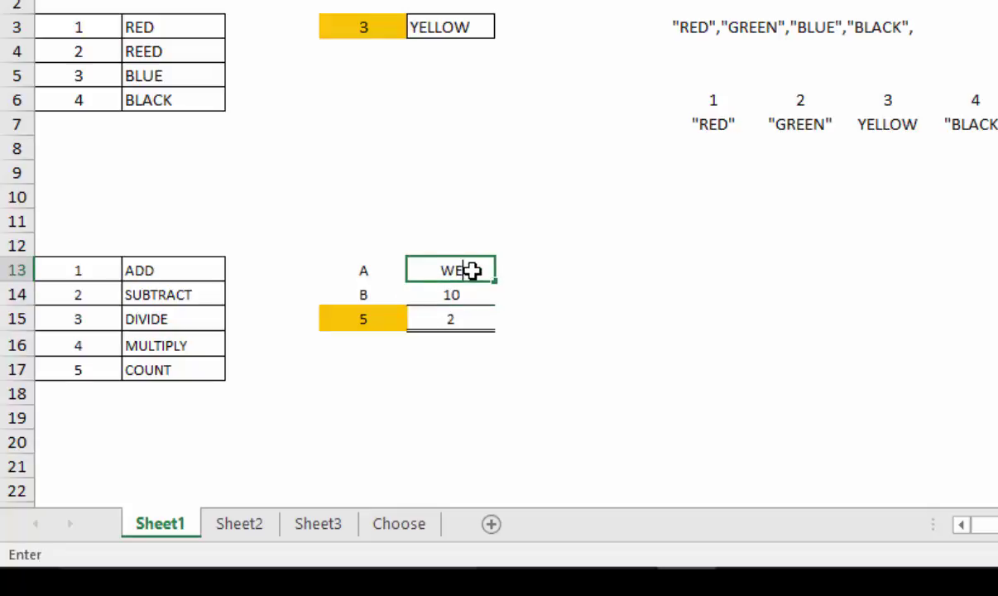
key(Return)
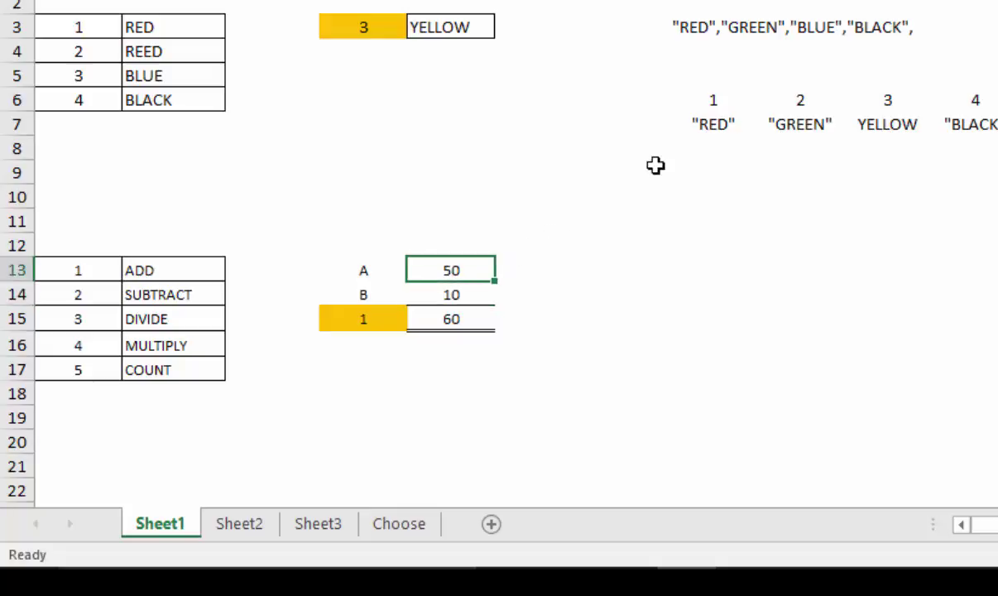
Step: Select the result cell E15 that holds the CHOOSE formula
key(Down)
key(Up)
key(Down)
key(Down)
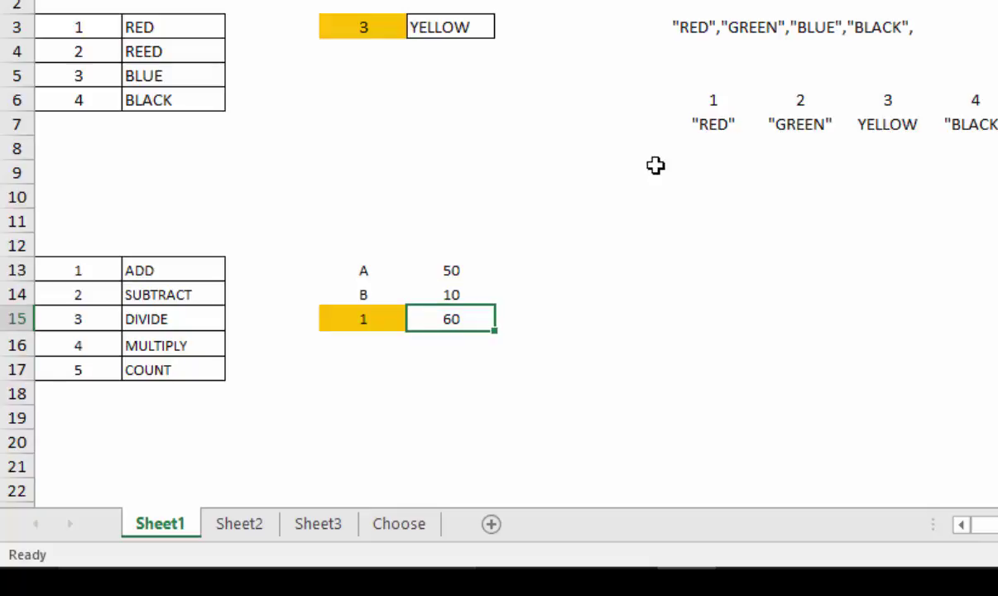
Step: Set the value of A in E13 to 100
click(443, 264)
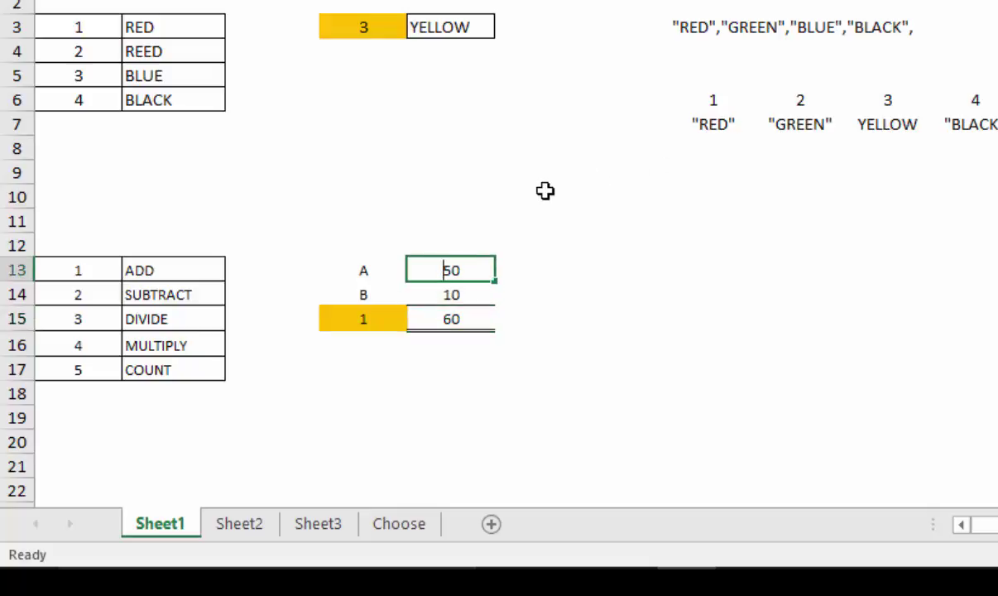
text(100)
key(Return)
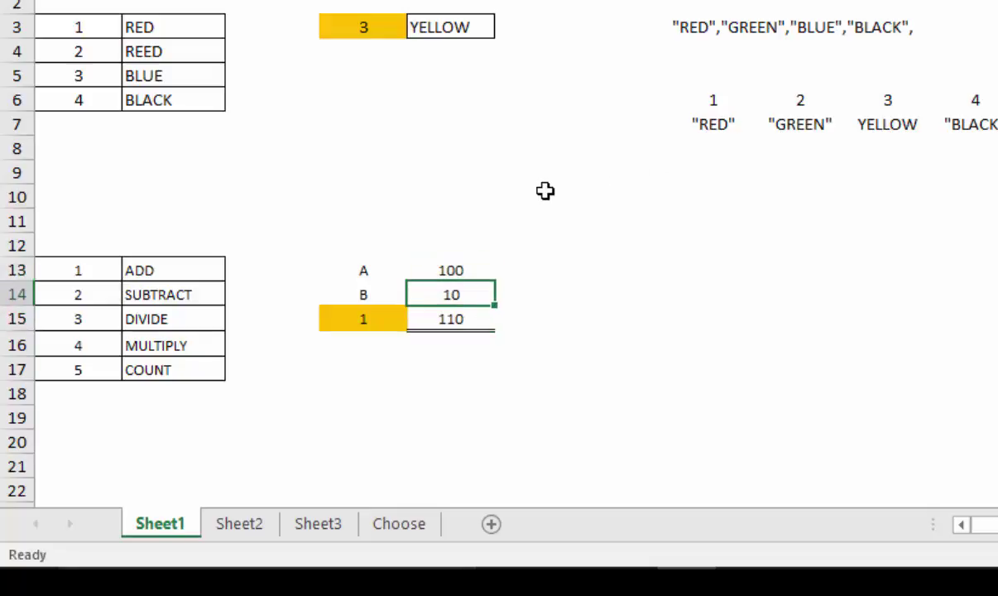
Step: Test the arithmetic CHOOSE formula by entering index numbers 2 and 3 in turn in D15
key(Down)
key(Left)
text(2)
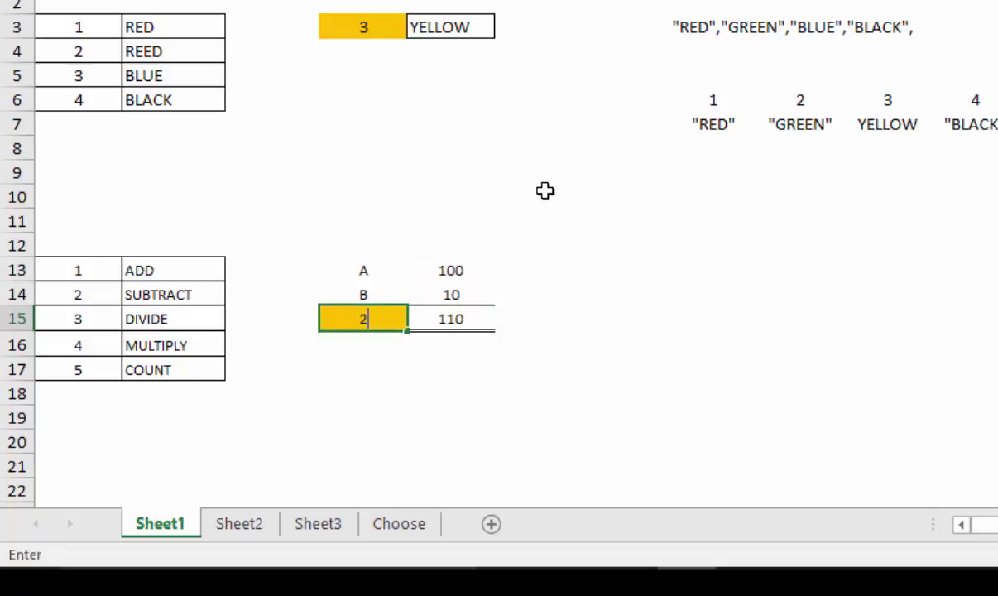
key(ctrl+Return)
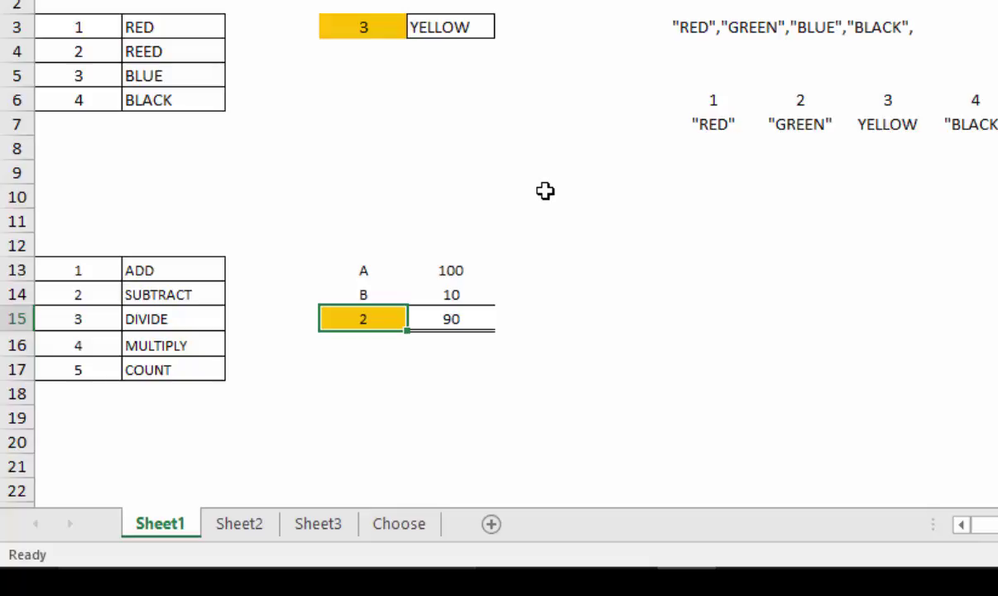
text(3)
key(ctrl+Return)
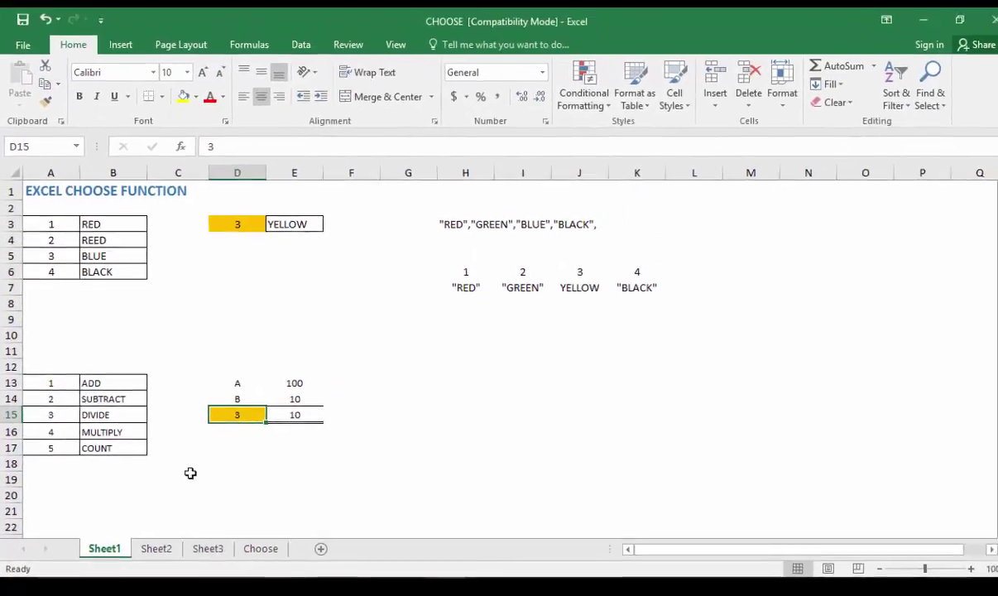
Step: Switch to Sheet2 and examine the first and last months of the JUL TO JUN and JAN TO DEC fiscal years
click(156, 548)
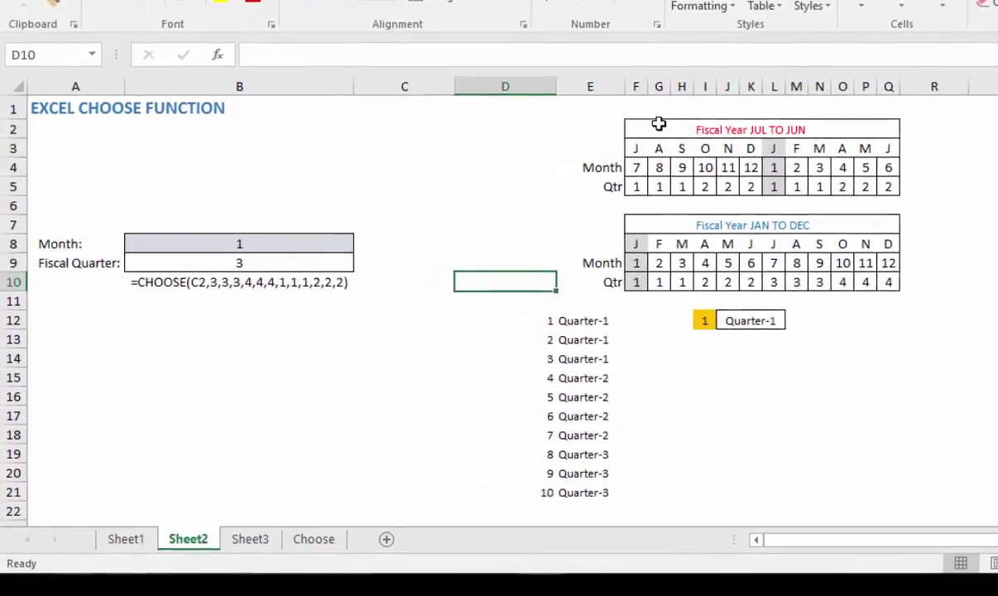
click(676, 115)
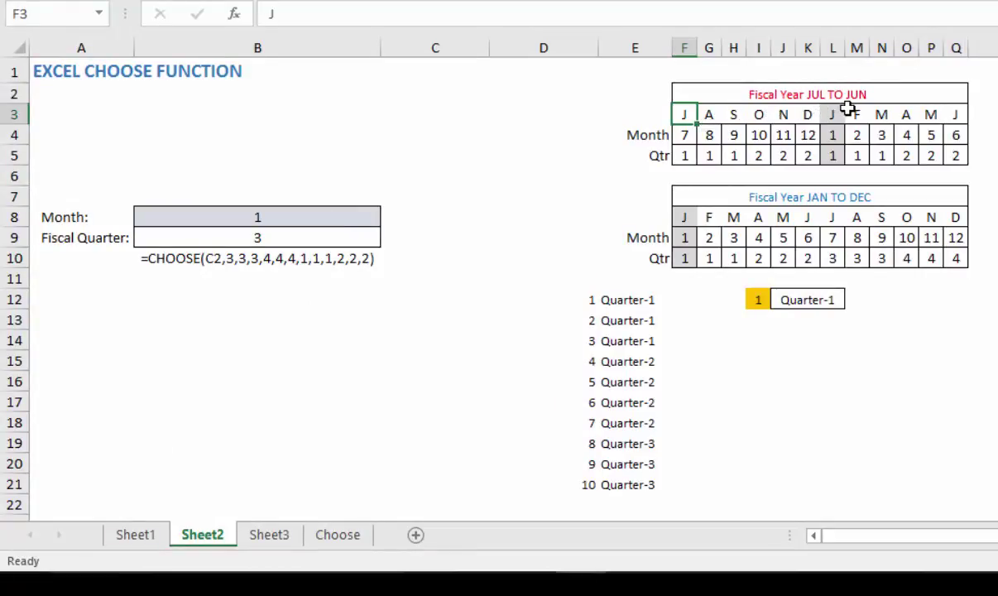
click(801, 94)
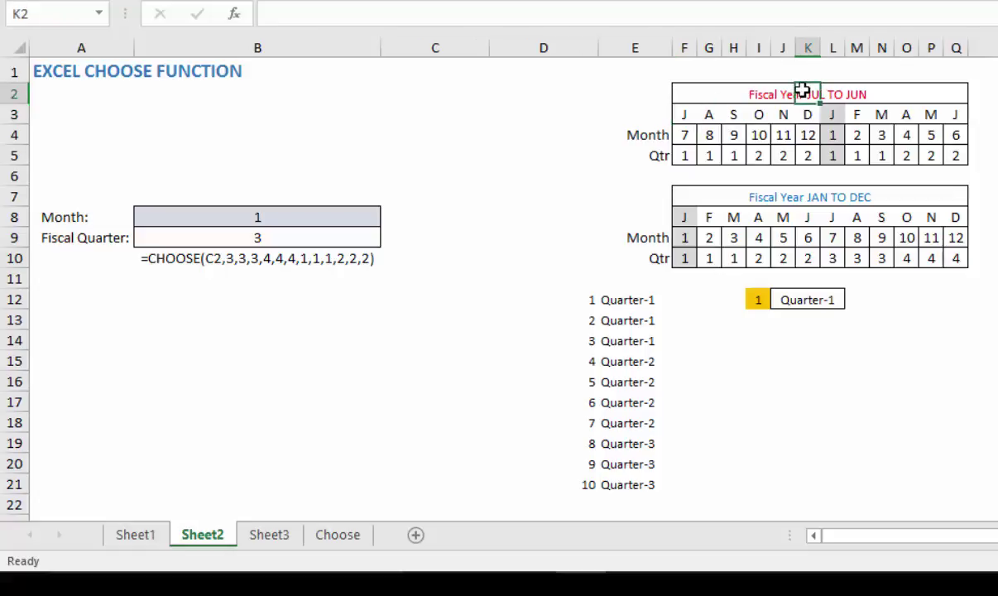
click(683, 113)
click(950, 112)
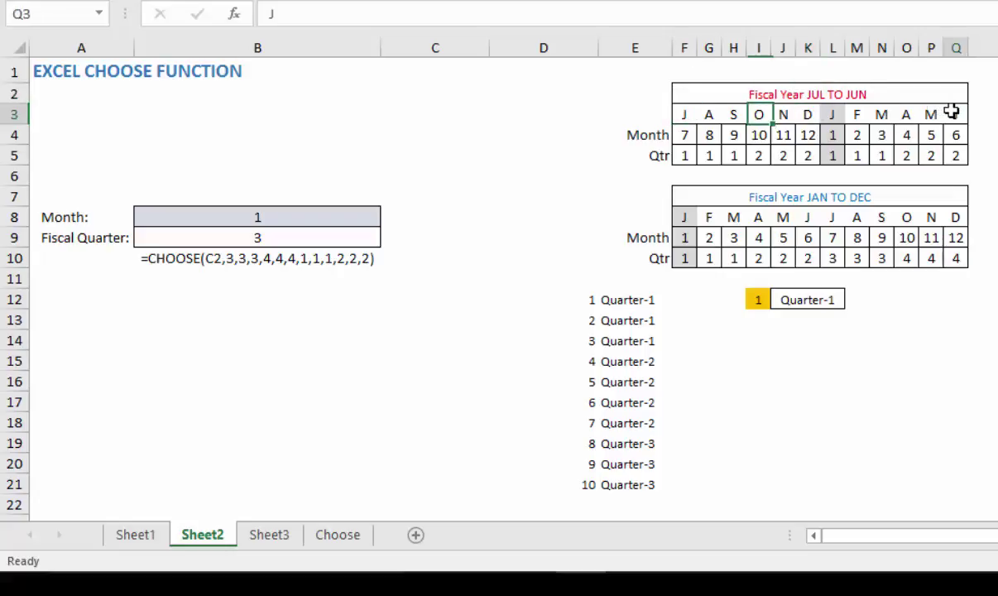
click(683, 216)
click(952, 217)
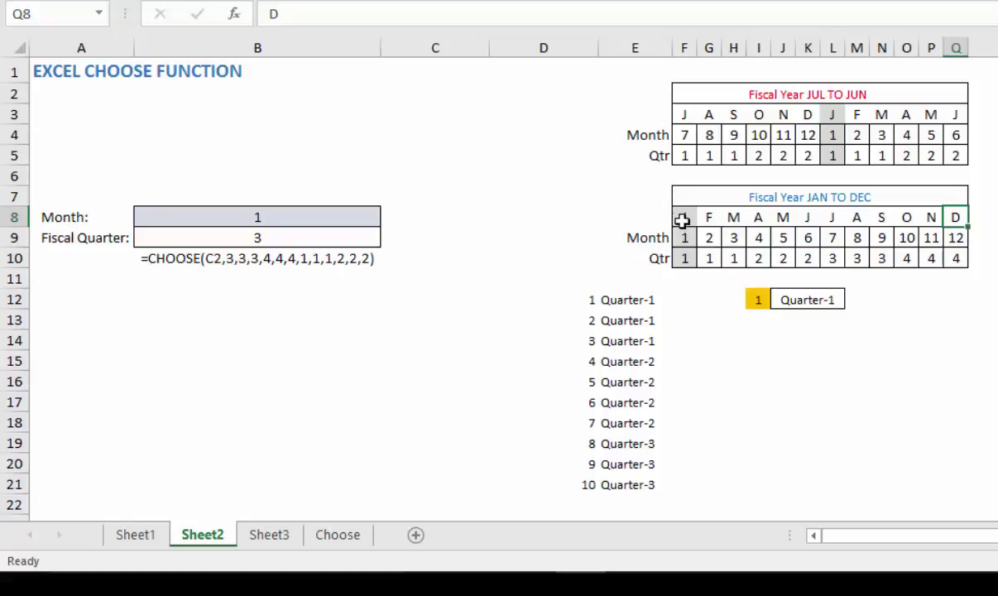
Step: Highlight the three-month block of each quarter in turn in the JAN TO DEC fiscal year table
drag(682, 220, 729, 249)
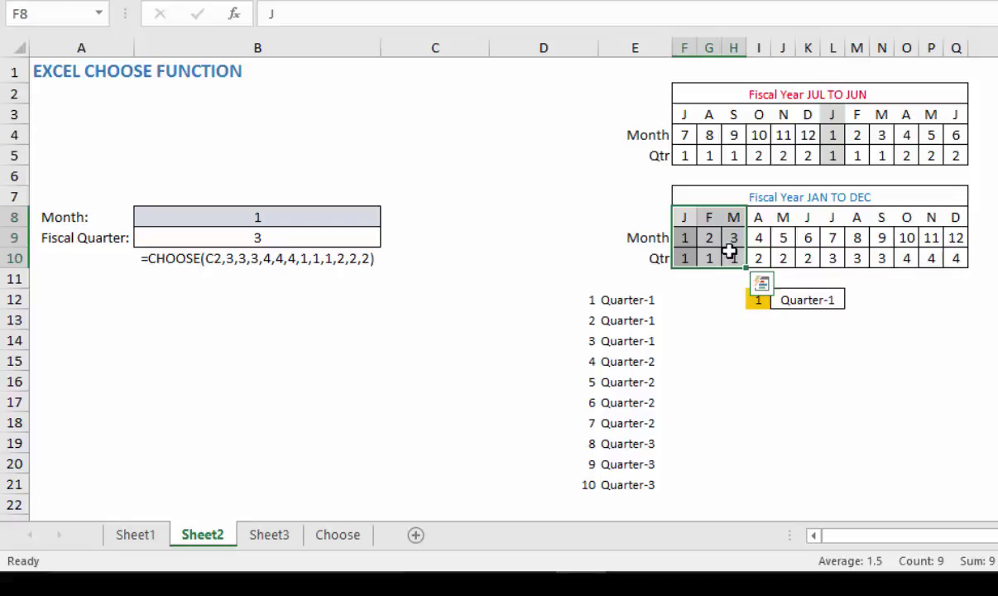
drag(758, 217, 802, 252)
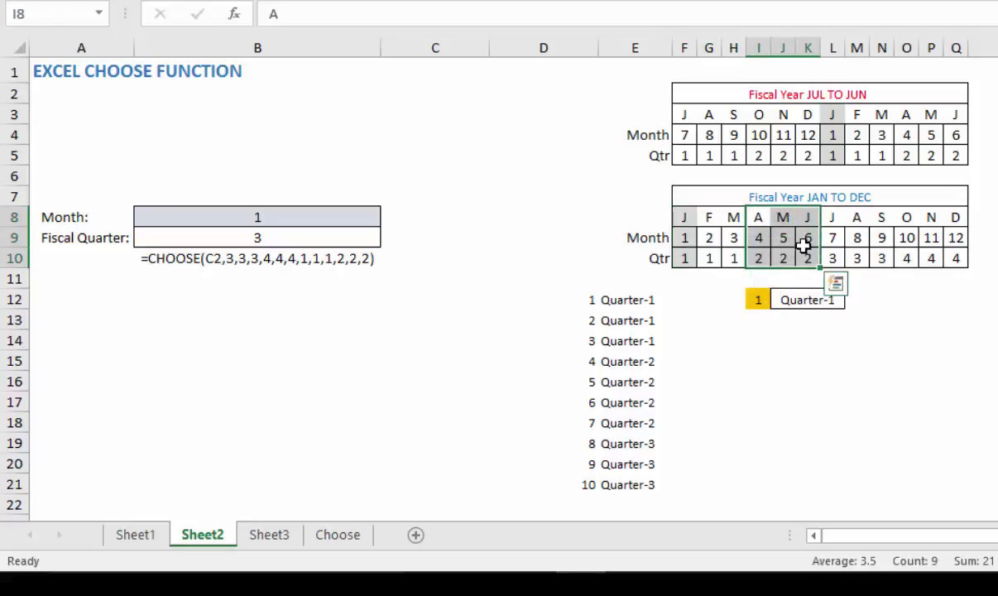
click(830, 216)
drag(831, 216, 884, 258)
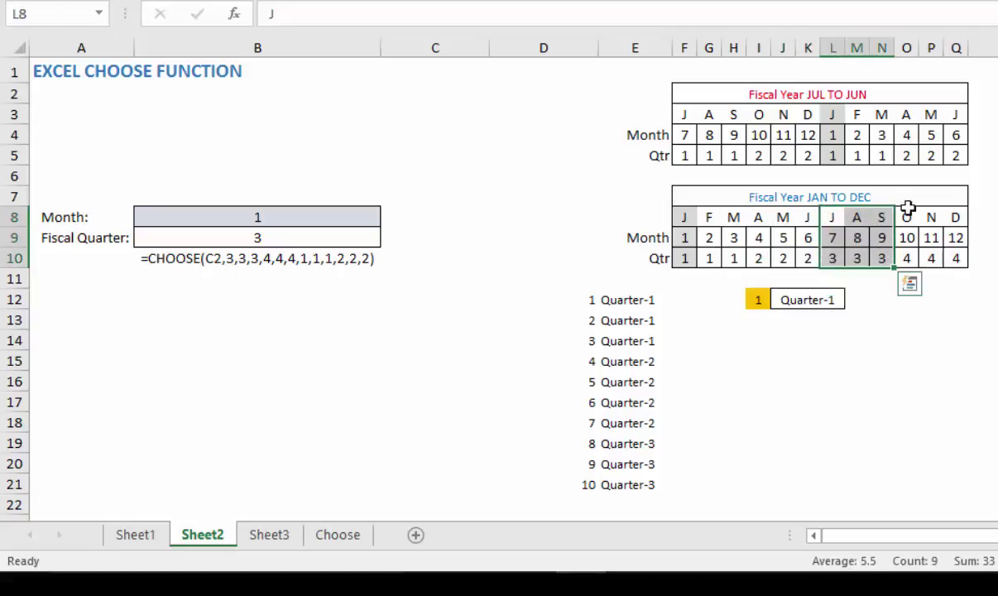
drag(907, 217, 956, 254)
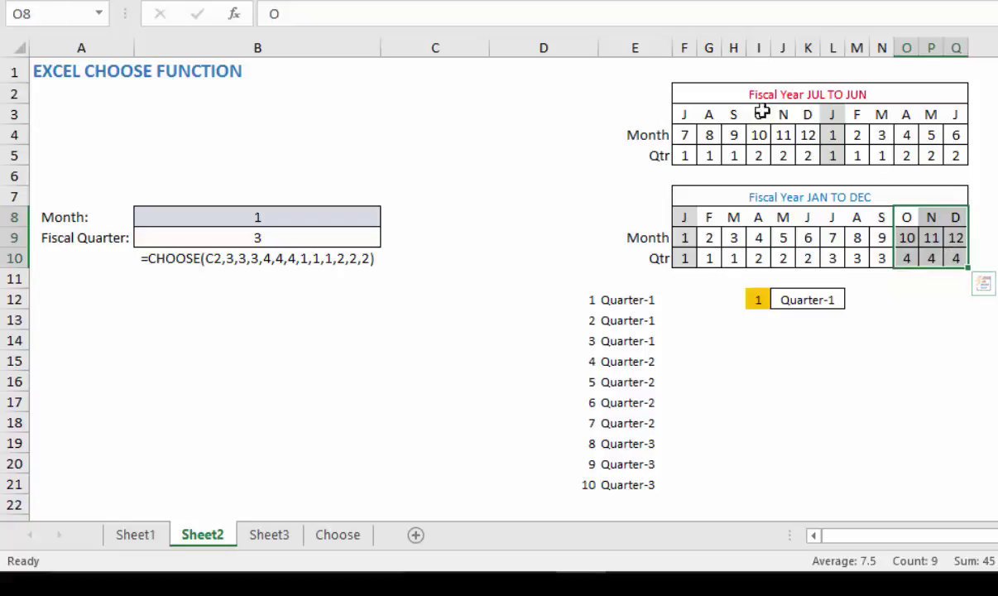
Step: Examine the JUL TO JUN fiscal year table by highlighting its first two quarters and selecting the January heading
click(739, 93)
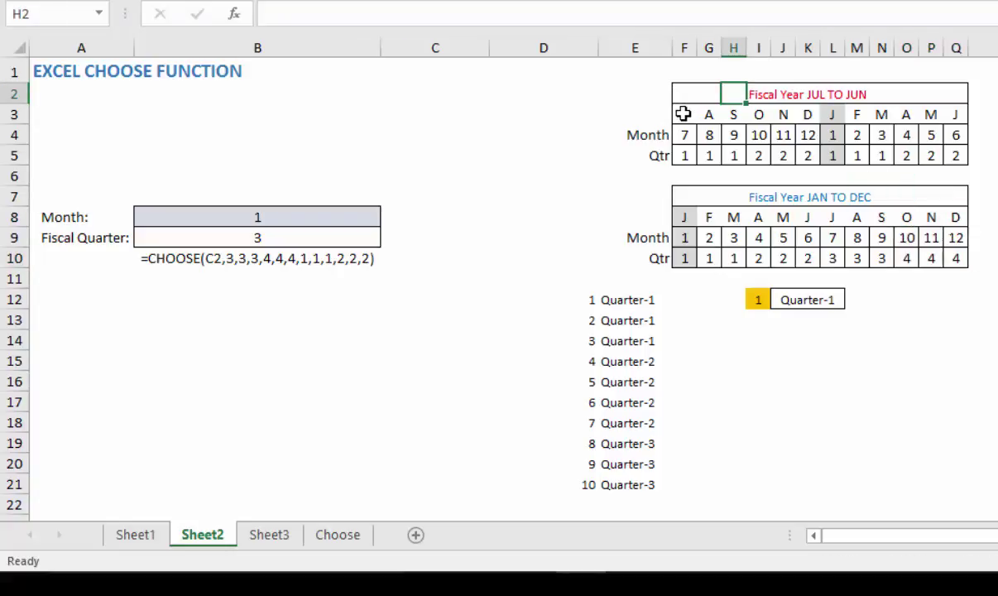
click(683, 115)
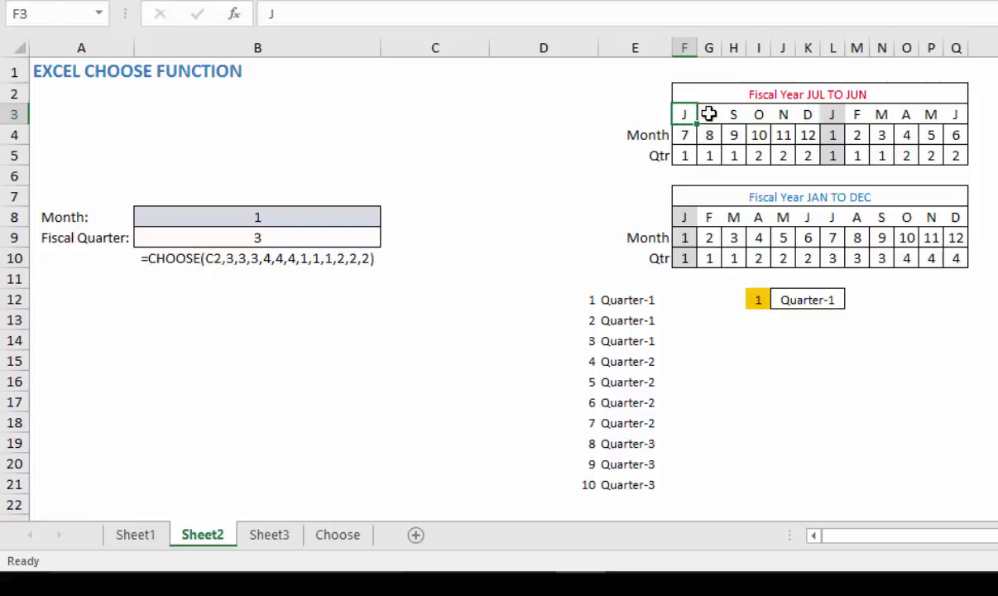
drag(687, 114, 731, 163)
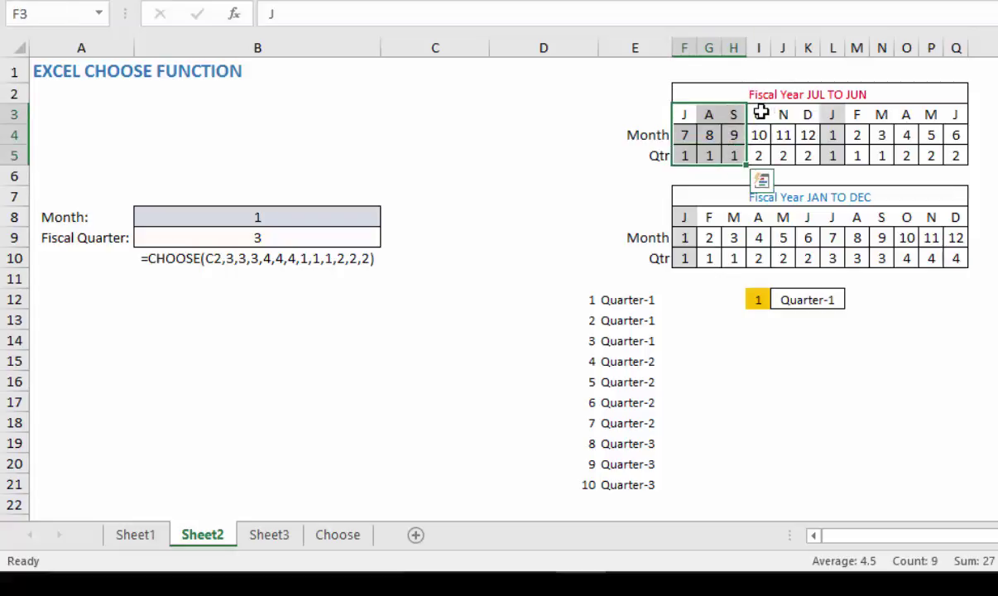
drag(761, 112, 802, 150)
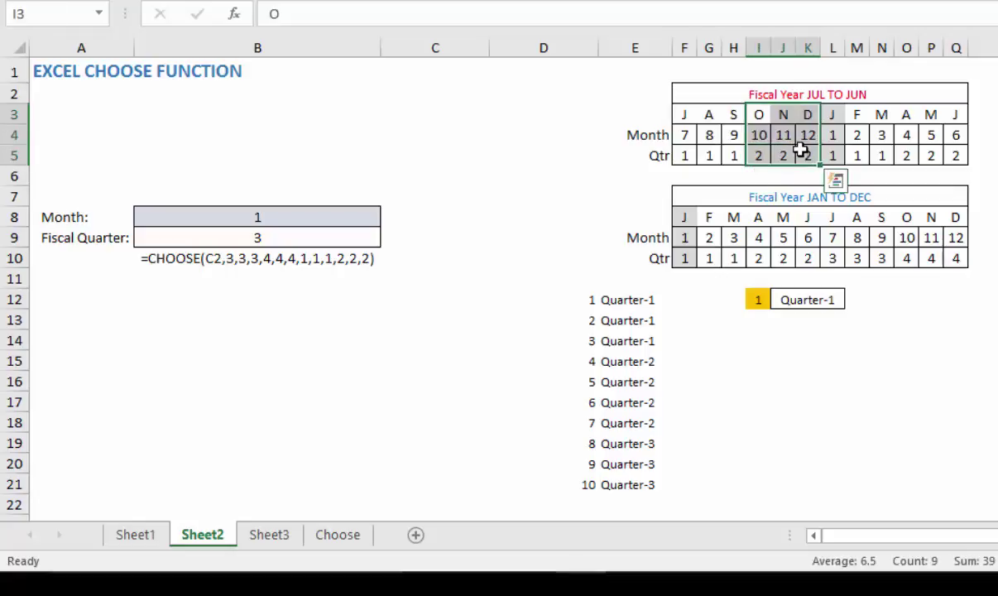
click(833, 115)
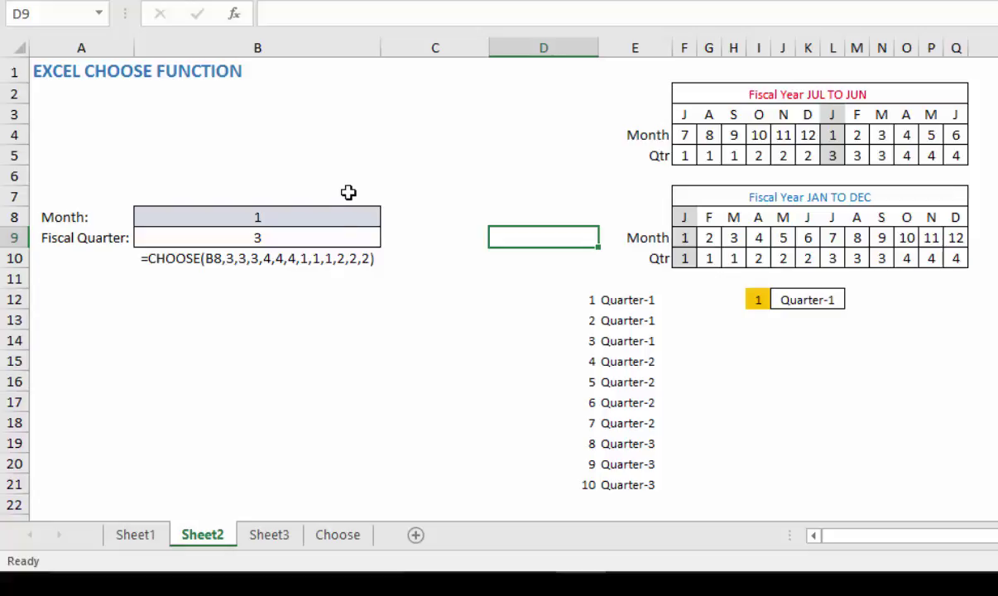
Step: Clear the Fiscal Quarter cell B9 and start a CHOOSE formula there with month cell B8 as the index number
click(344, 237)
key(Delete)
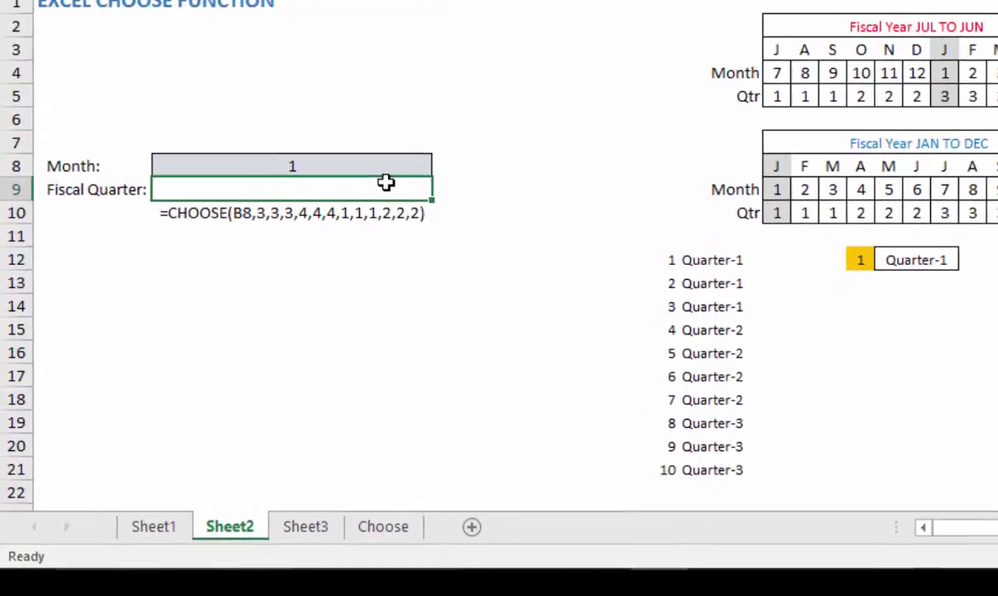
text(=)
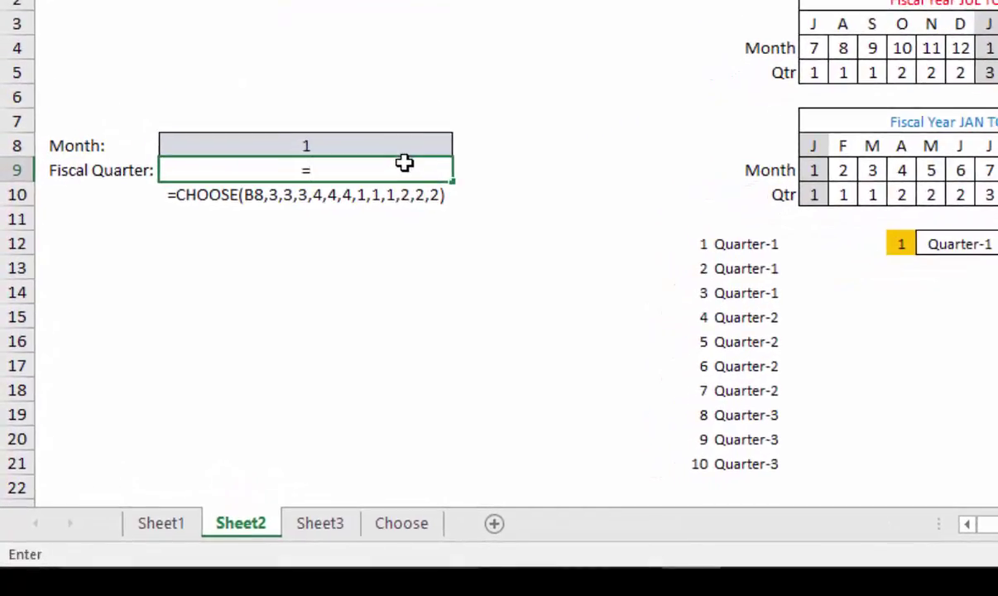
text(CHOOSE()
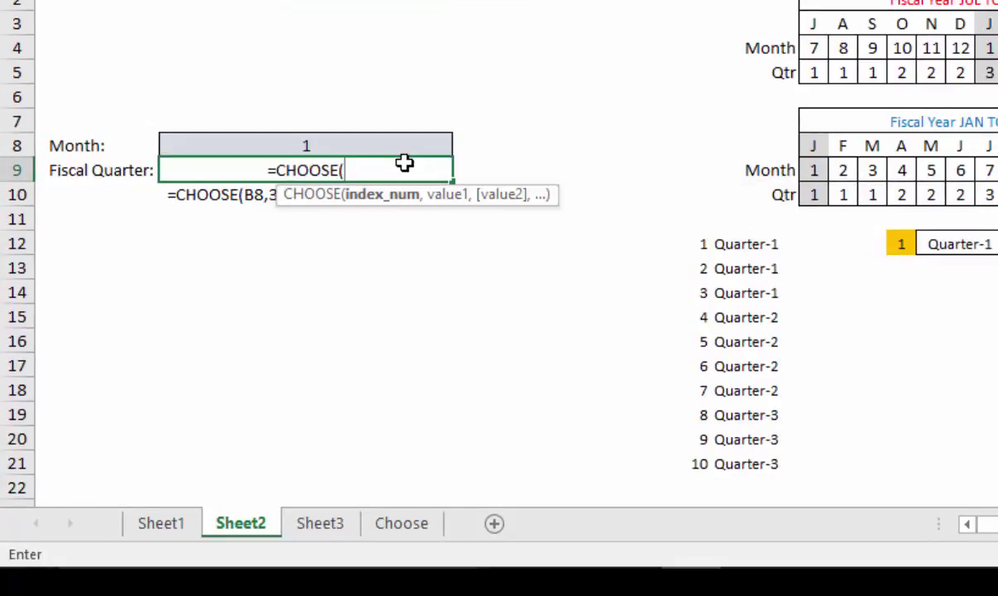
click(369, 145)
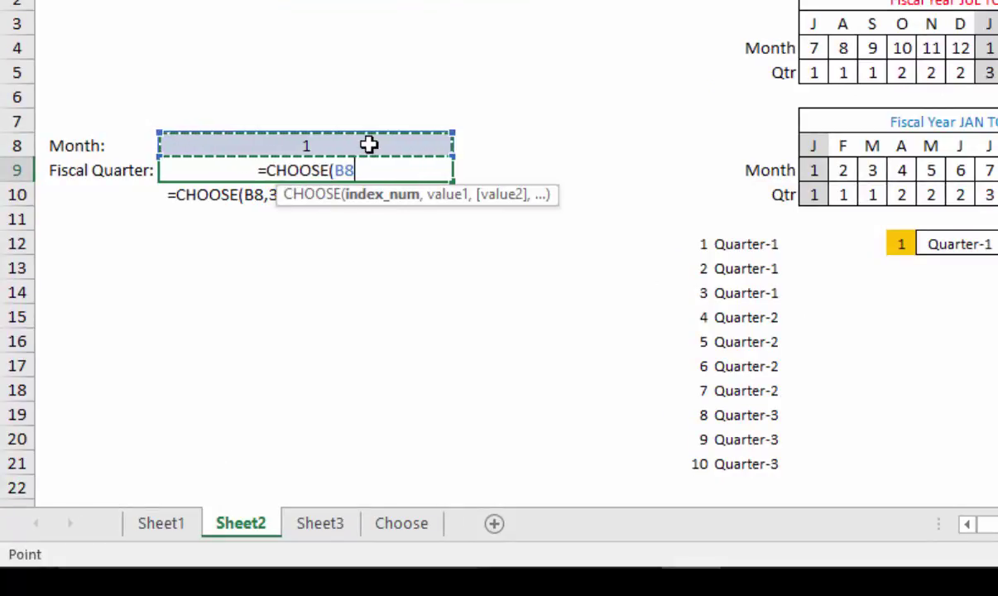
text(,)
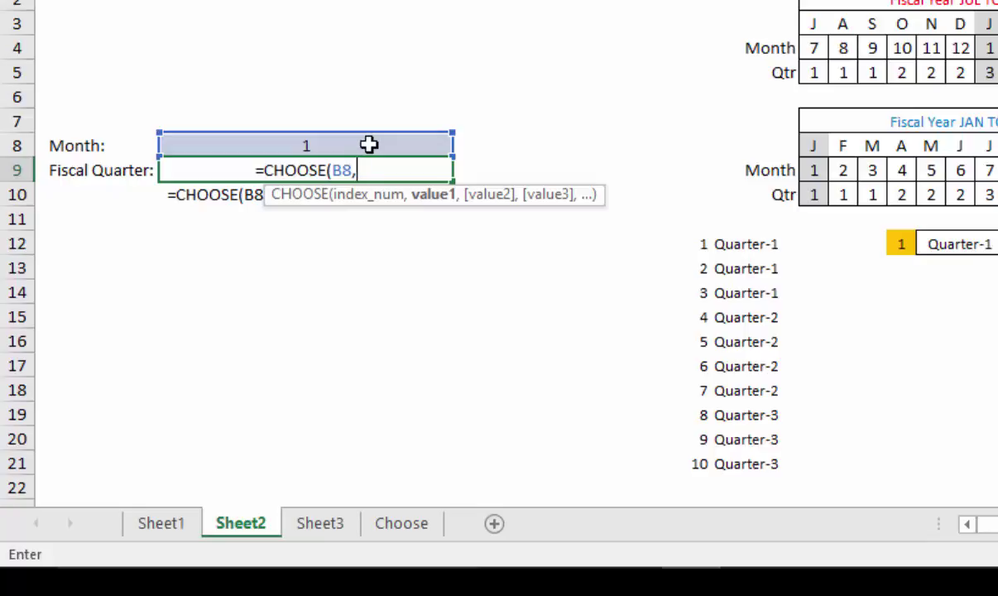
Step: Complete the CHOOSE formula in B9 with the January-to-December quarter values 1,1,1,2,2,2,3,3,3,4,4,4
text(1)
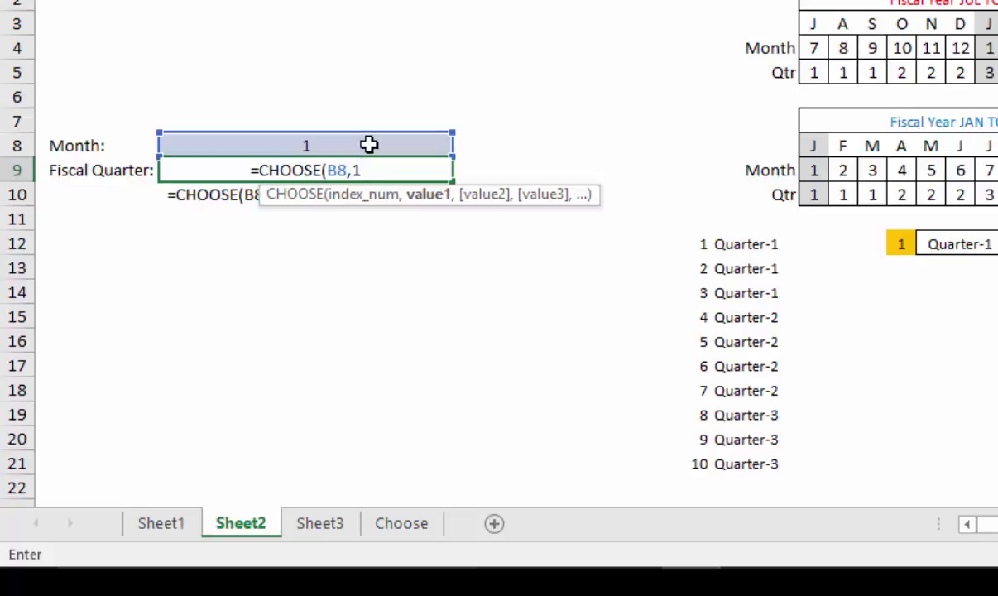
text(,1,1)
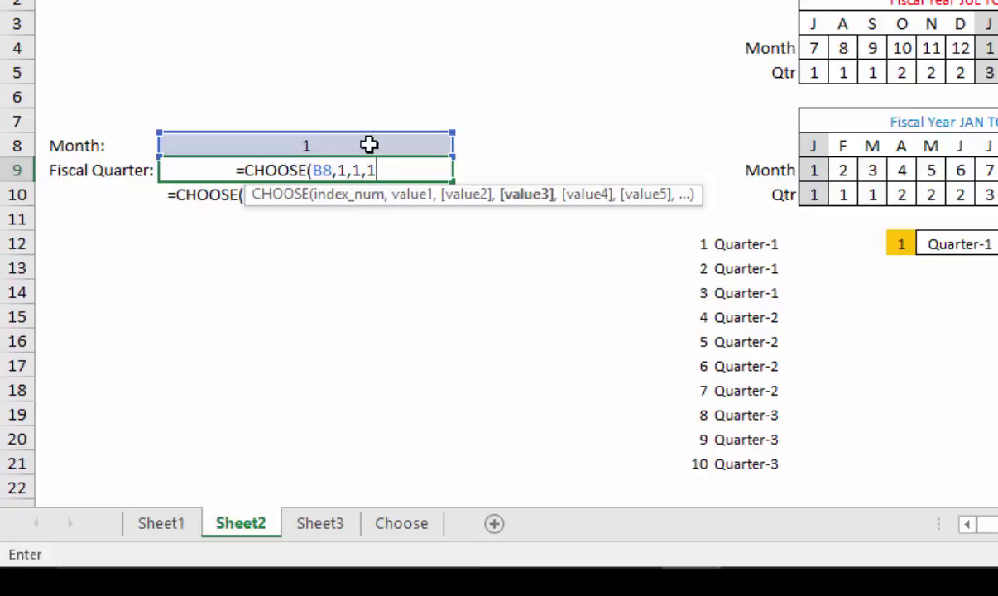
text(,)
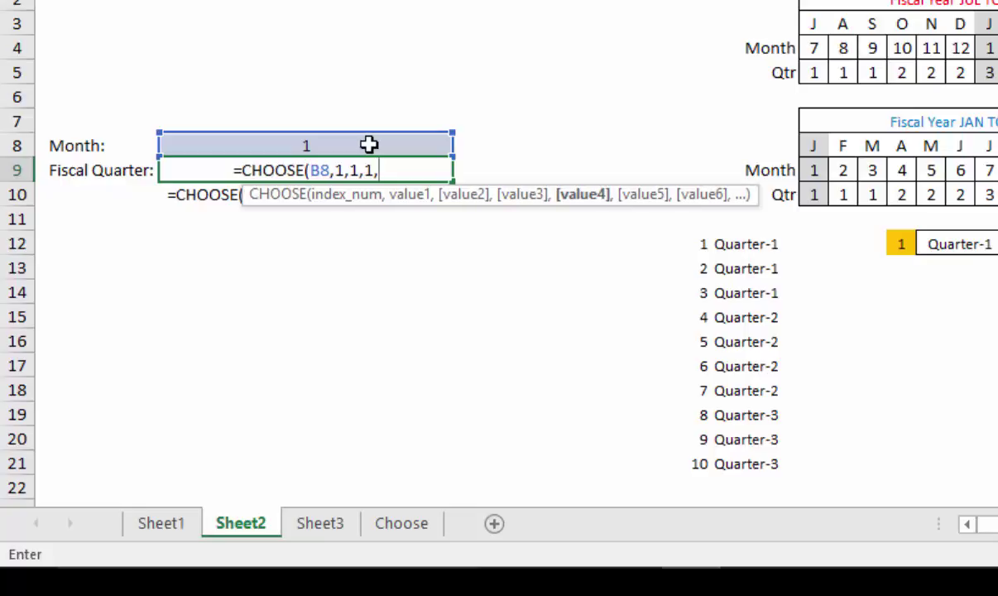
text(2,2,2)
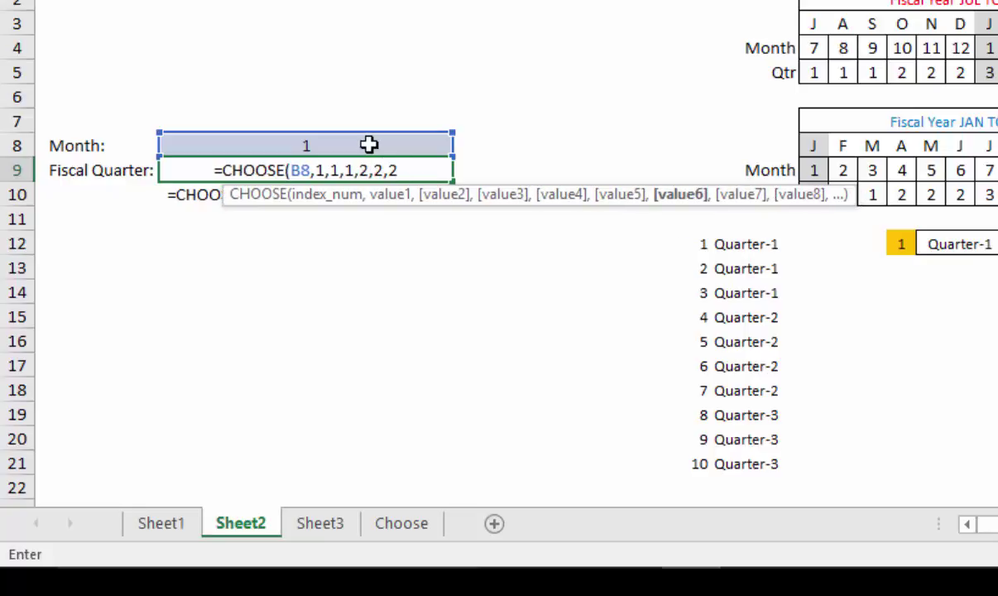
text(,3)
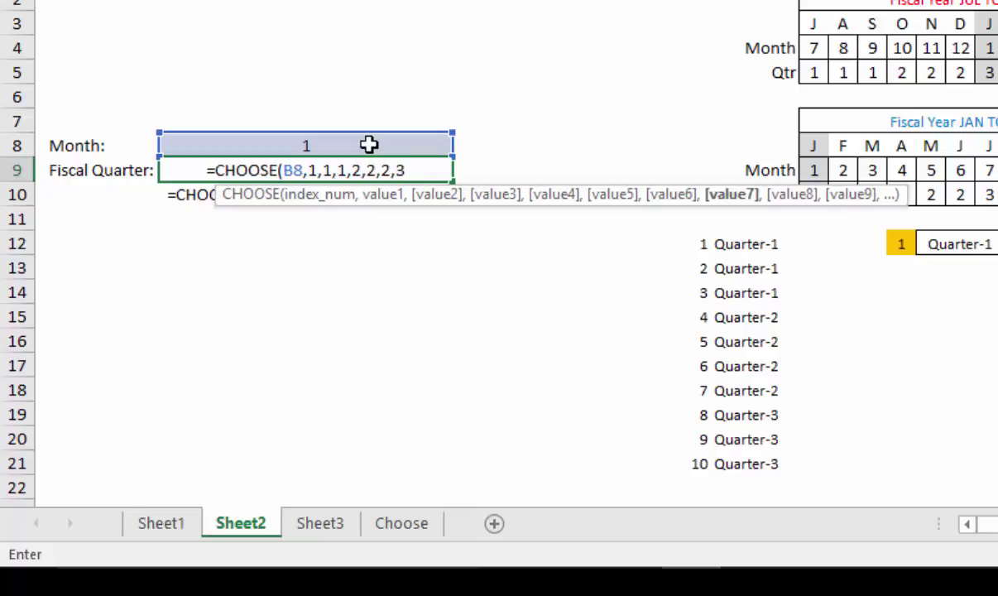
text(,3,3)
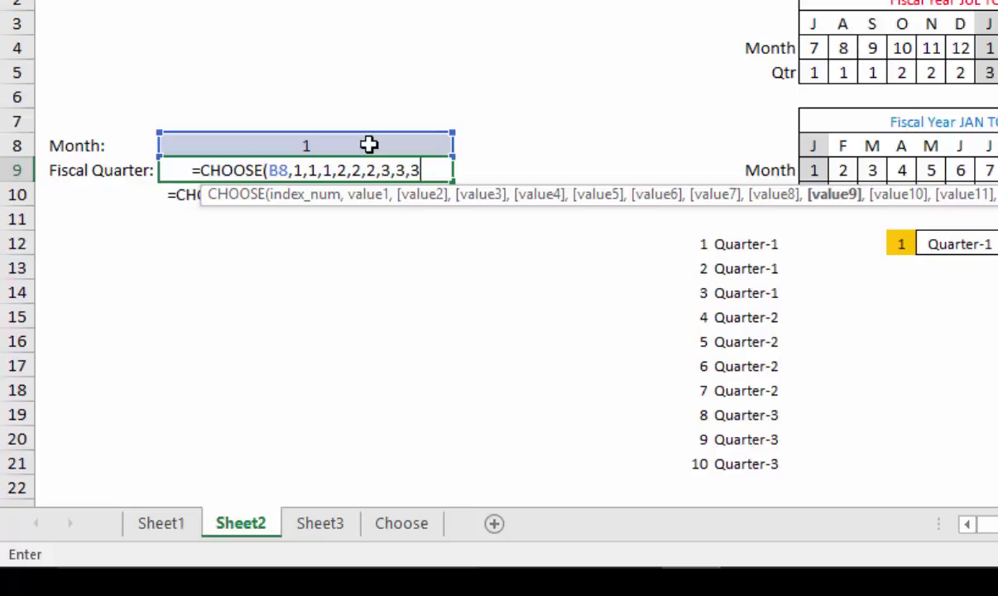
text(,)
text(4)
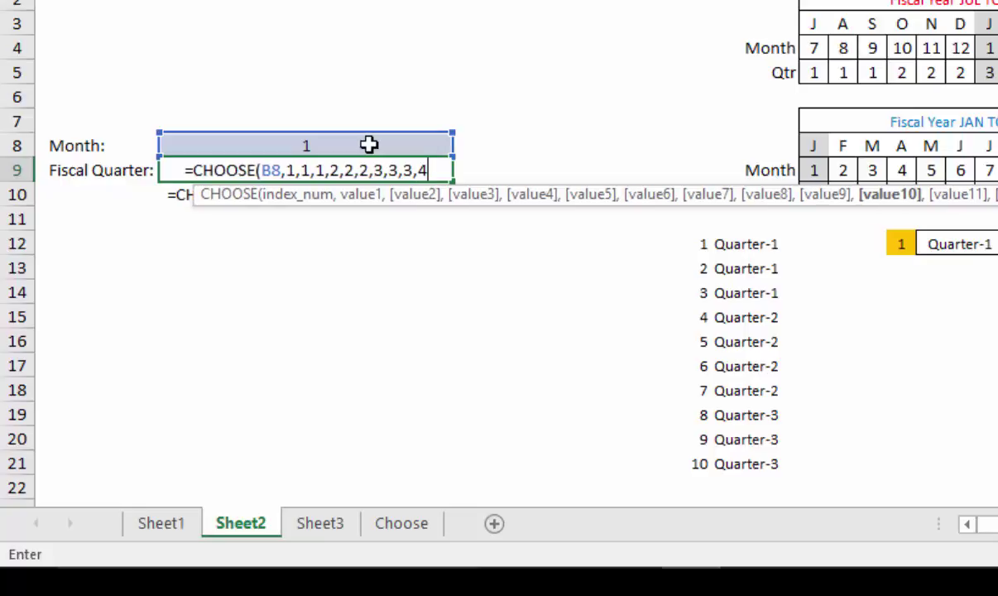
text(,4,4)
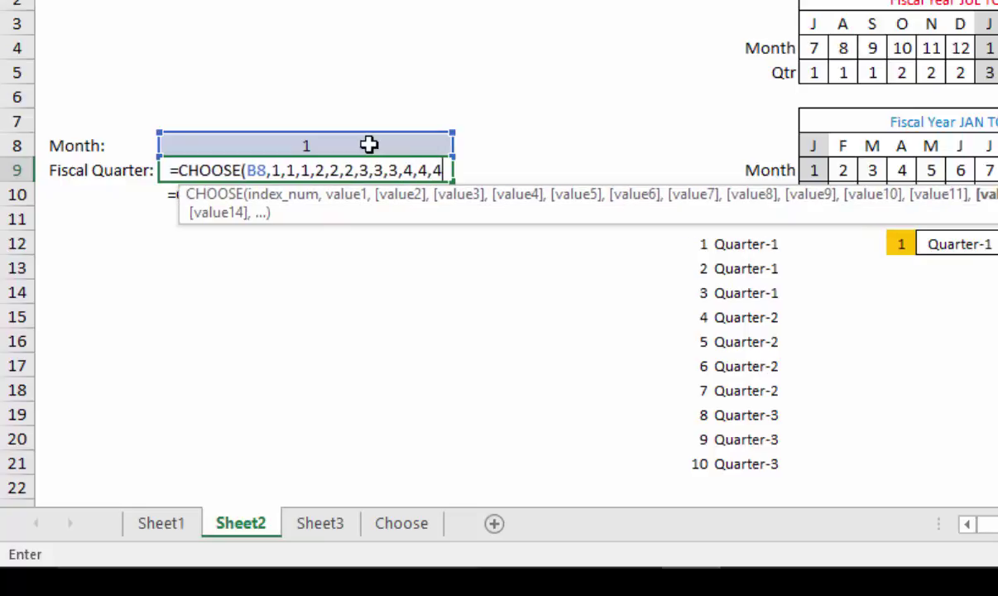
text())
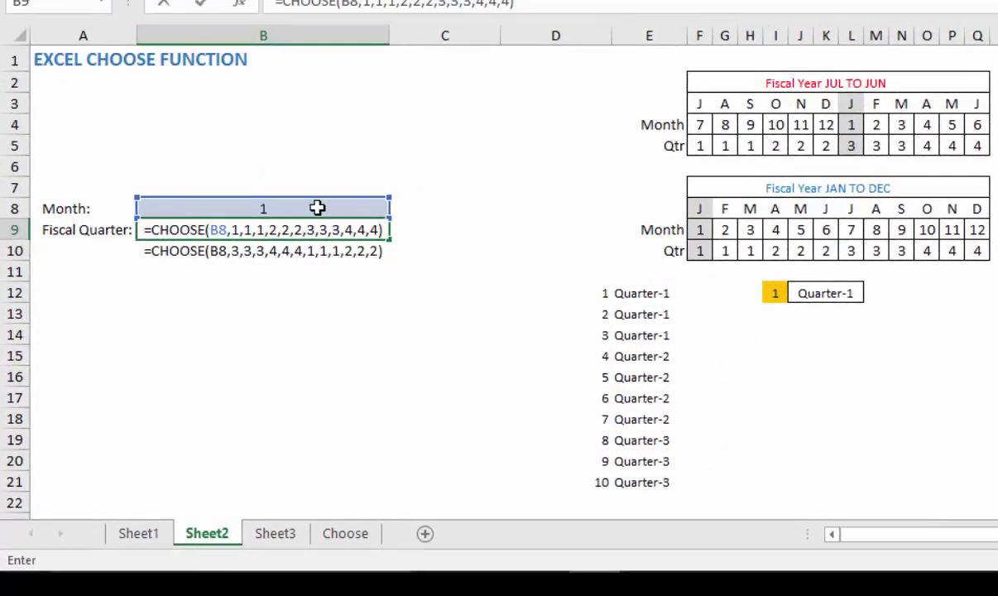
Step: Test the Fiscal Quarter formula by entering months 2, 3 and 4 one after another in Month cell B8
click(317, 208)
text(2)
key(ctrl+Return)
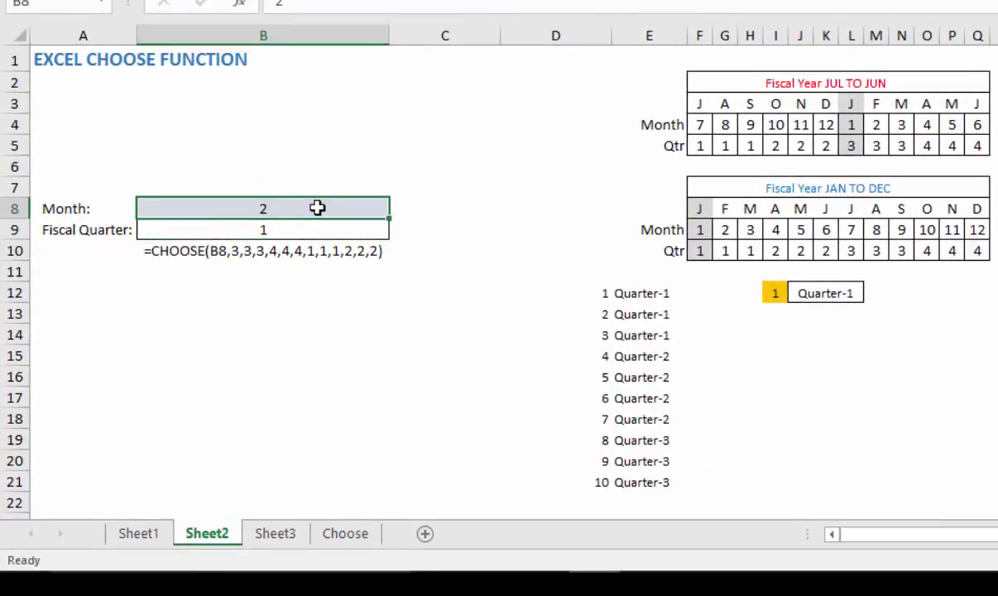
text(3)
key(ctrl+Return)
text(4)
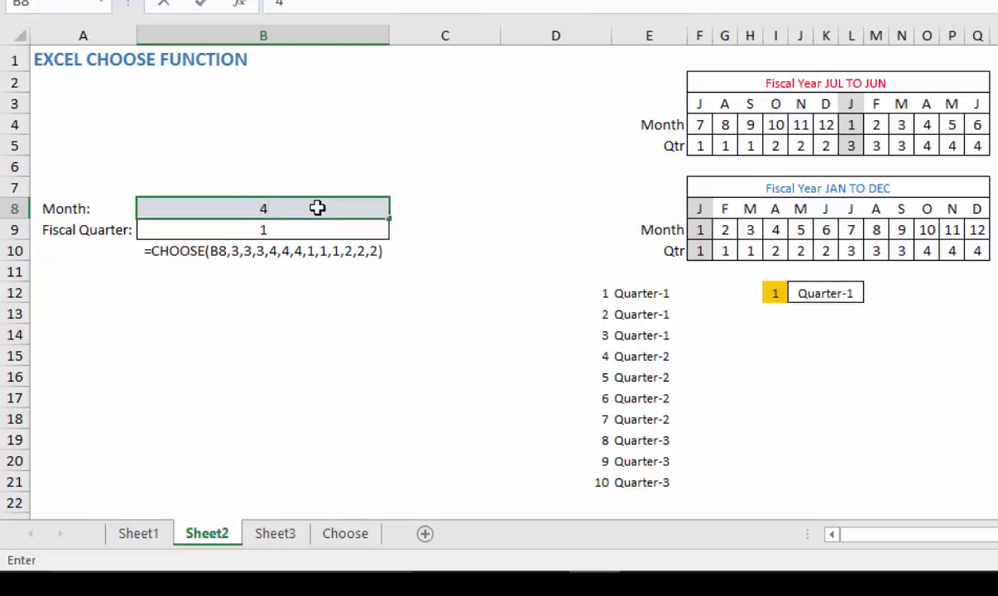
key(ctrl+Return)
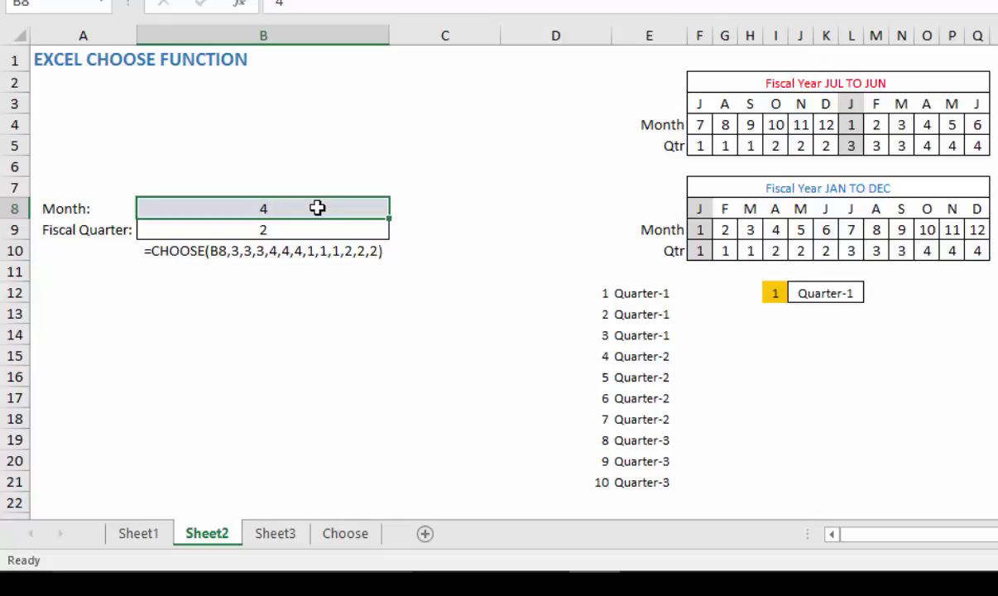
Step: Test the second half of the year by entering months 7, 10 and 12 in turn in Month cell B8
text(7)
key(ctrl+Return)
text(10)
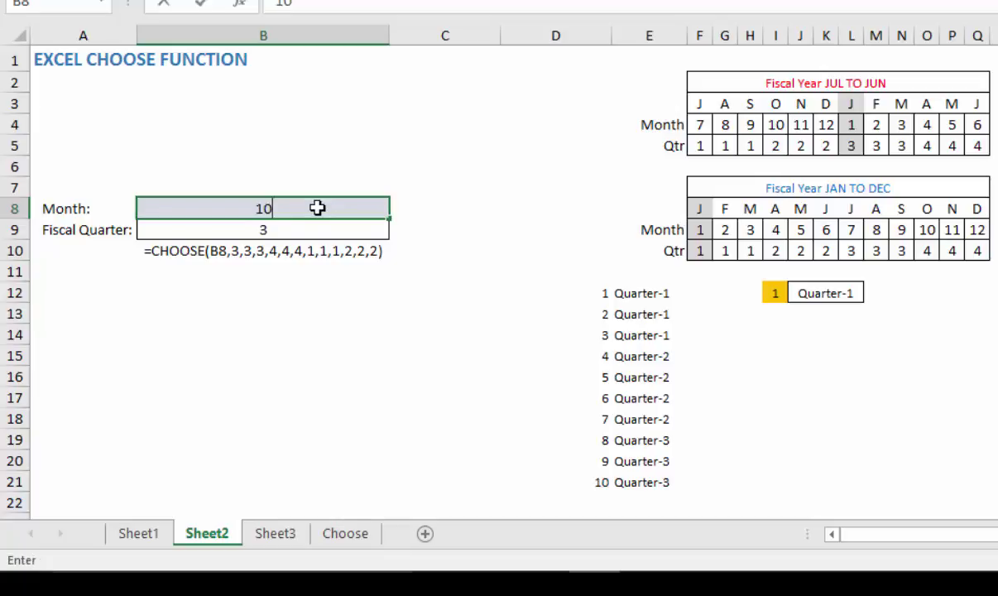
key(ctrl+Return)
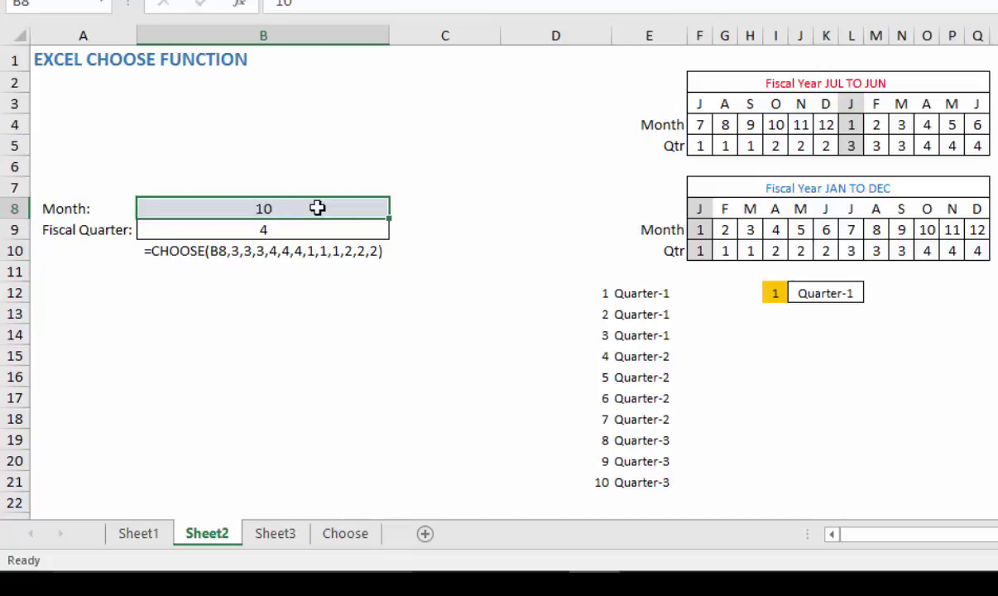
text(12)
key(Return)
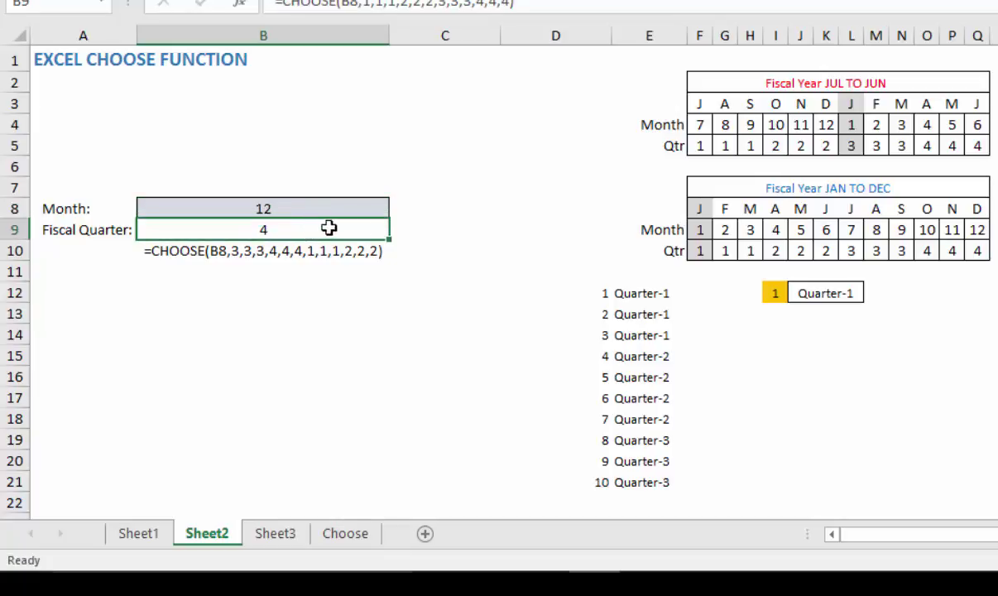
Step: Start a CHOOSE formula in C9 with B8 as the index number and quarter cells F5, G5 and H5 as the first values
click(409, 233)
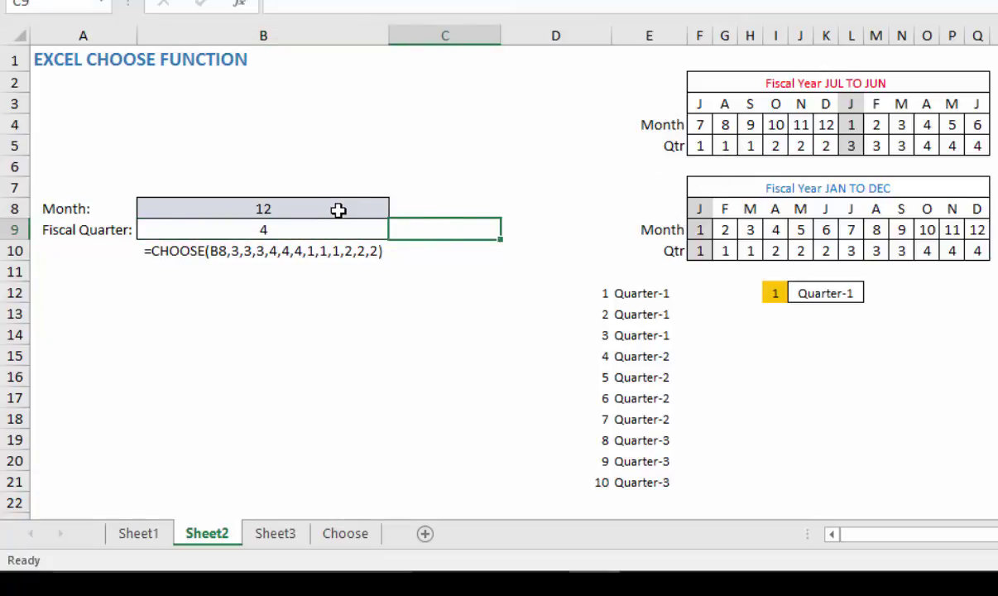
text(=CHOOSE()
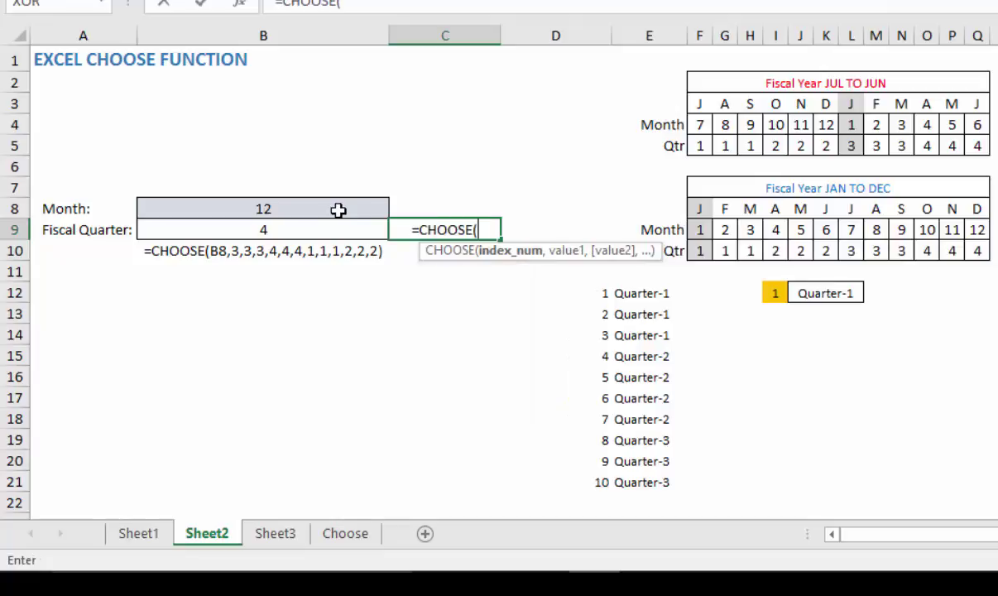
click(339, 211)
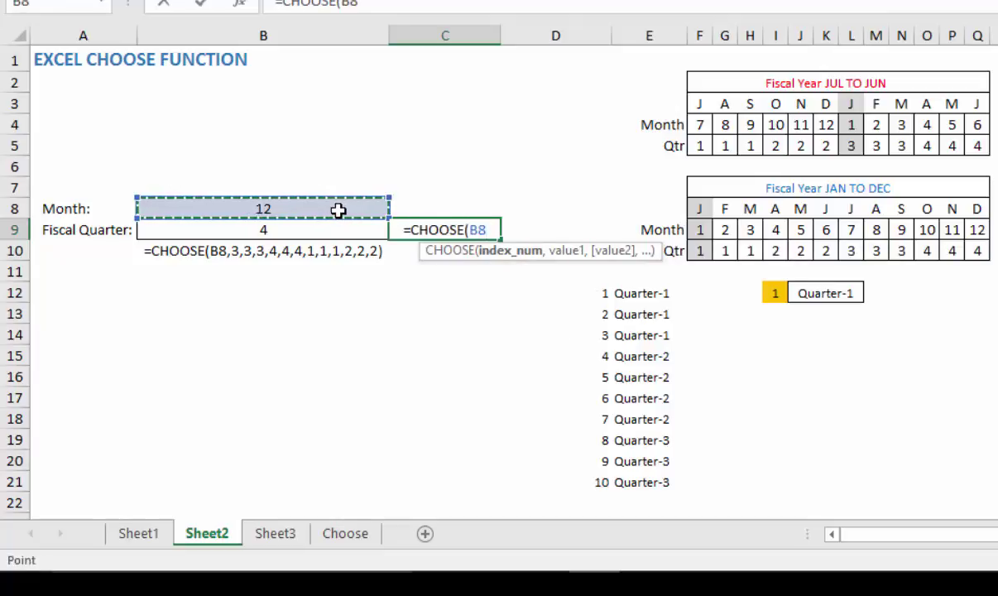
text(,)
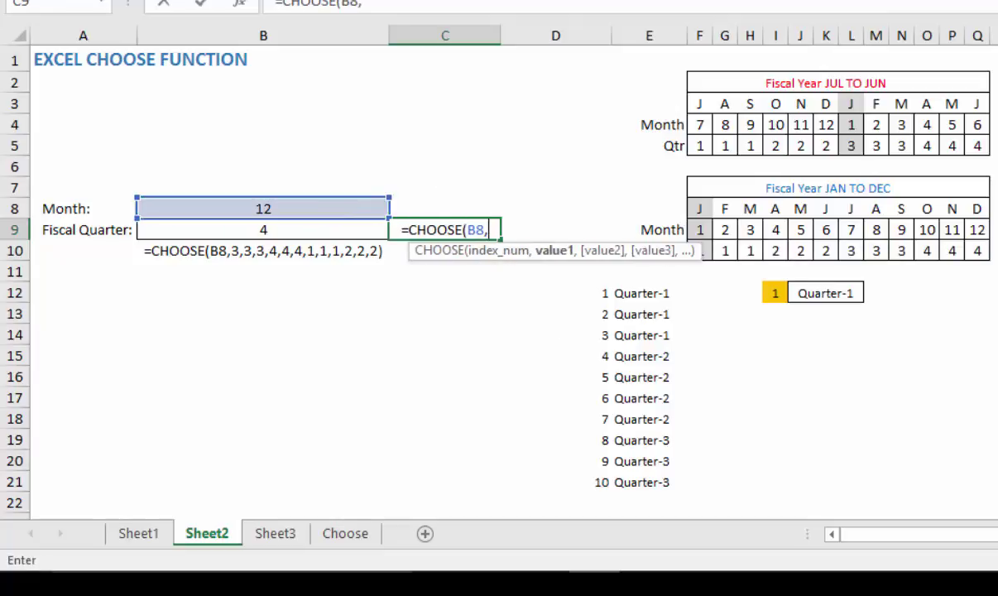
click(697, 144)
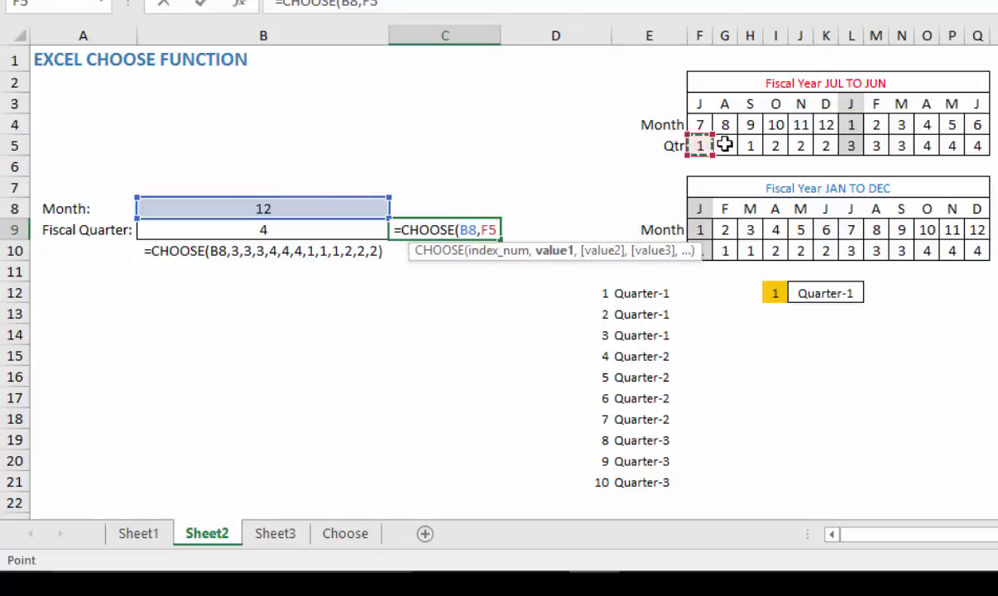
text(,)
click(725, 145)
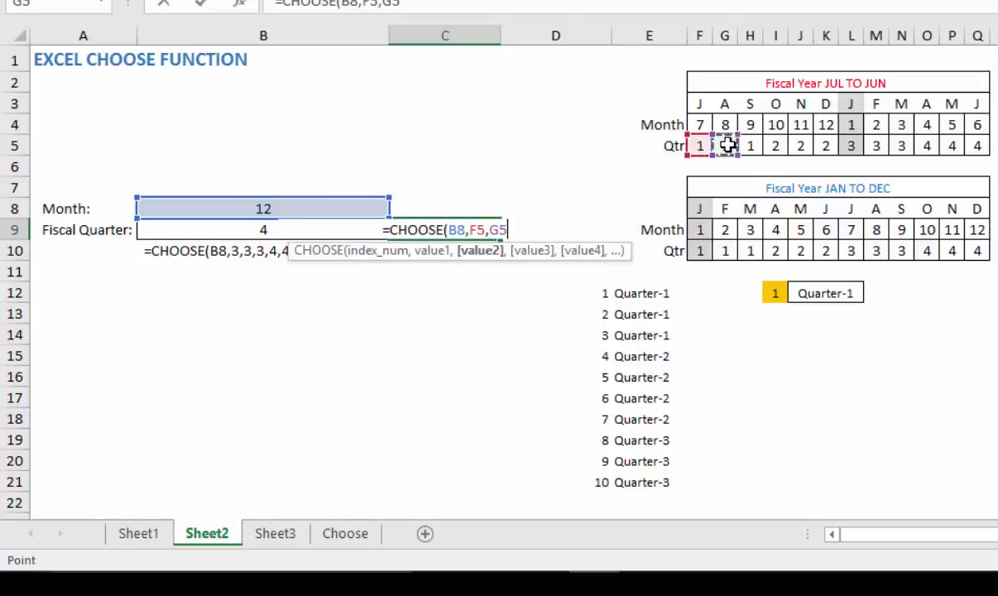
text(,)
click(753, 145)
text(,)
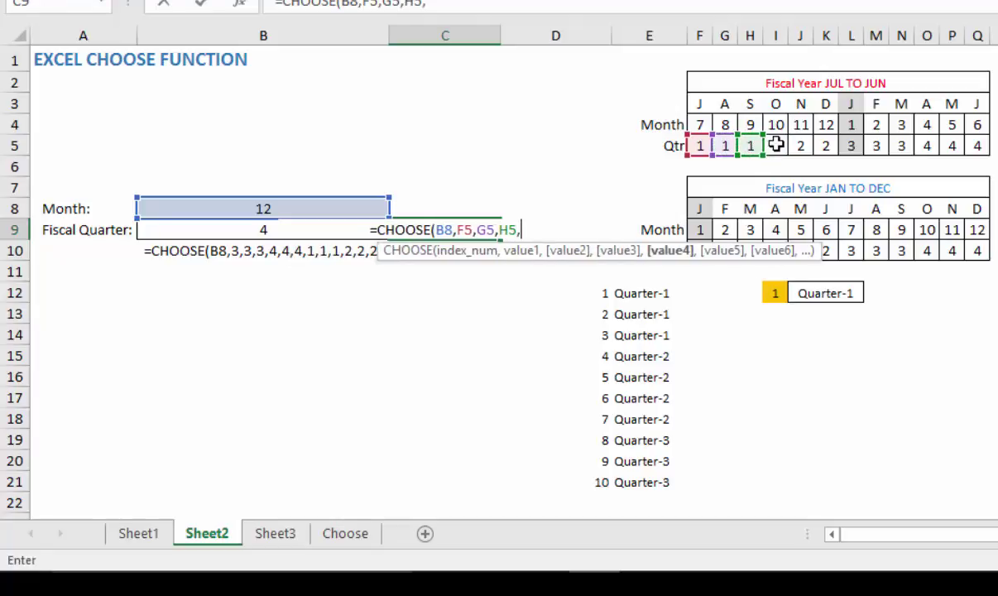
Step: Add the July-to-June quarter cells I5, J5, K5, L5, M5 and N5 as the next values of the C9 formula
click(776, 145)
text(,)
click(800, 144)
text(,)
click(826, 145)
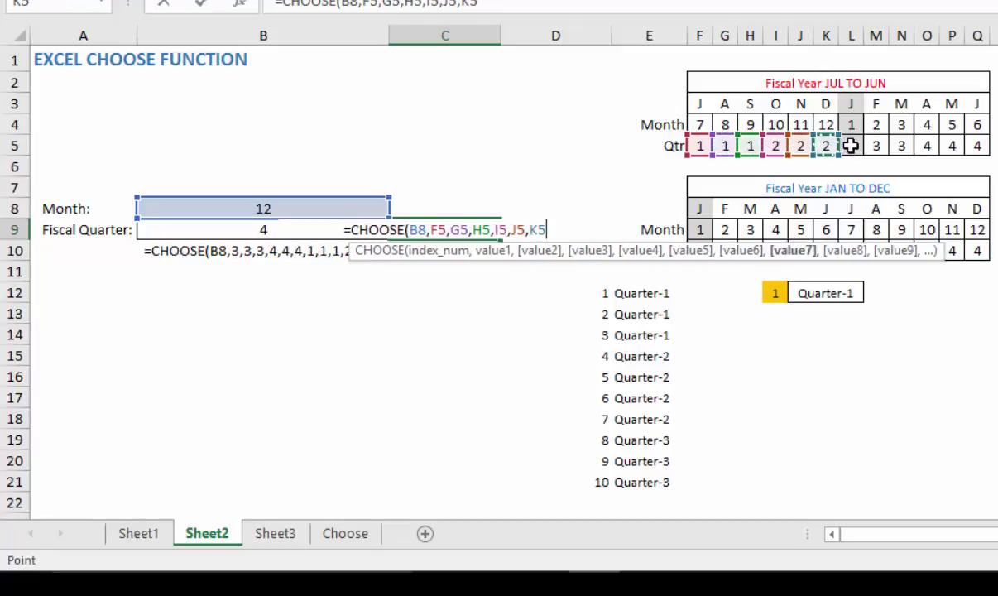
text(,)
click(850, 144)
text(,)
click(876, 144)
text(,)
click(901, 145)
text(,)
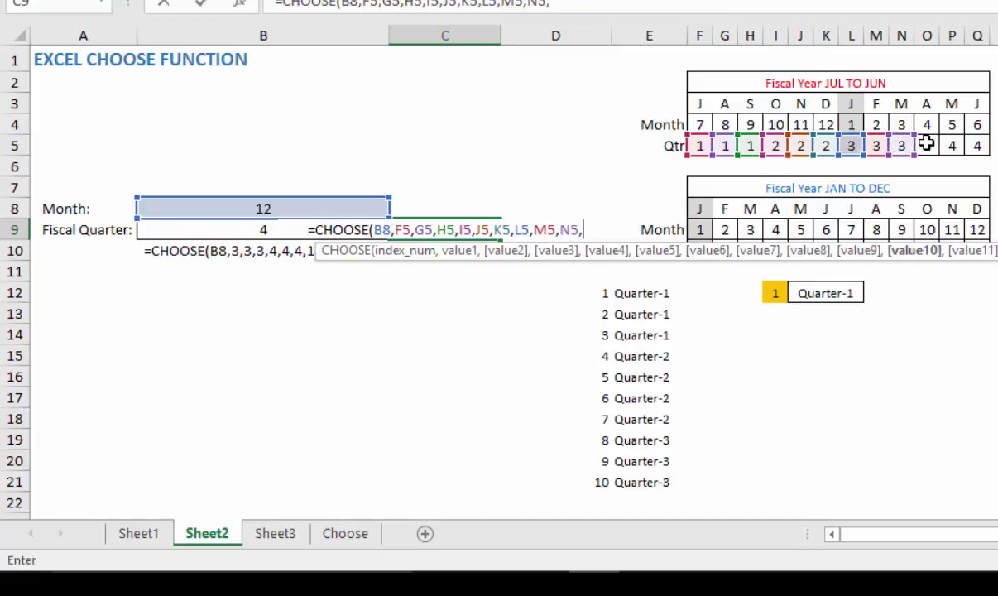
Step: Complete the CHOOSE formula in C9 with quarter cells O5, P5 and Q5 as the last three values
click(926, 145)
text(,)
click(951, 145)
text(,)
click(976, 145)
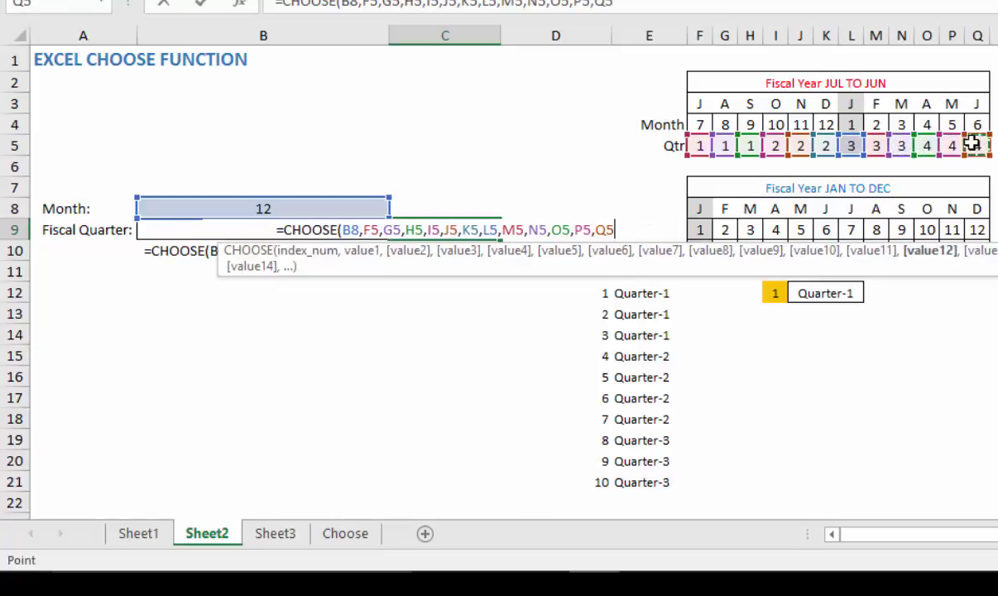
key(Return)
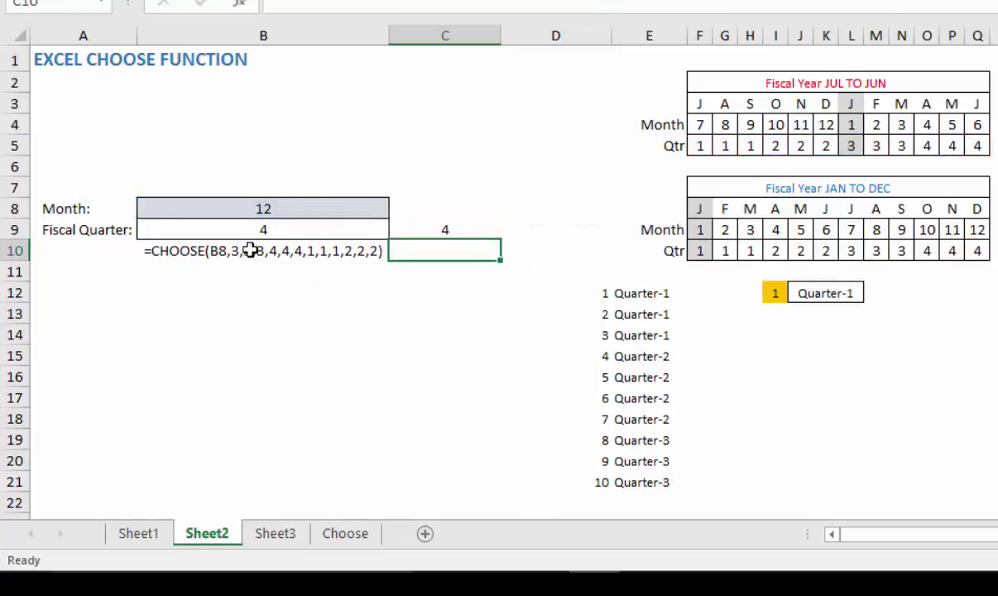
Step: Set the month in B8 to 1
click(365, 205)
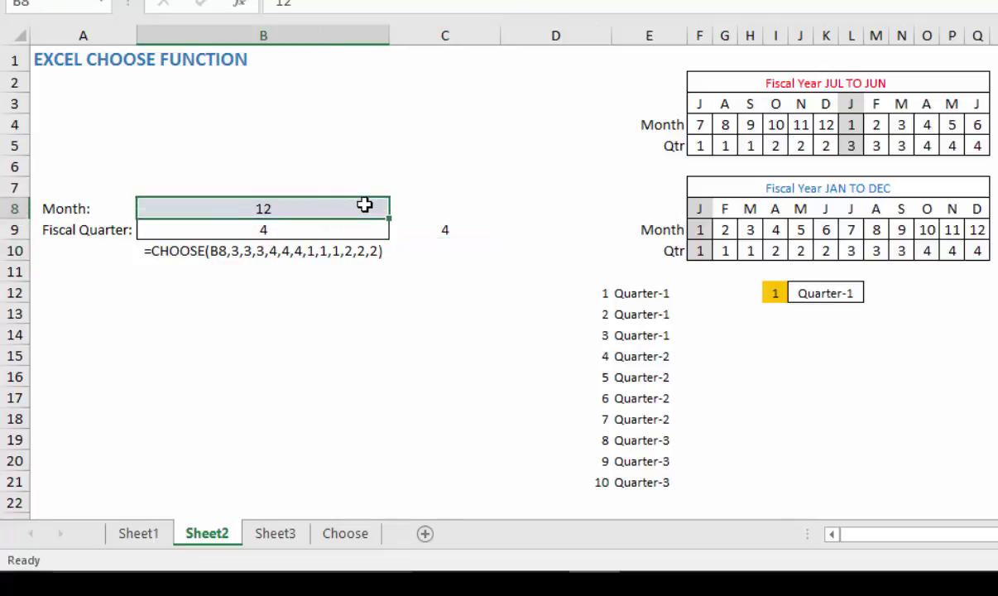
text(1)
key(Return)
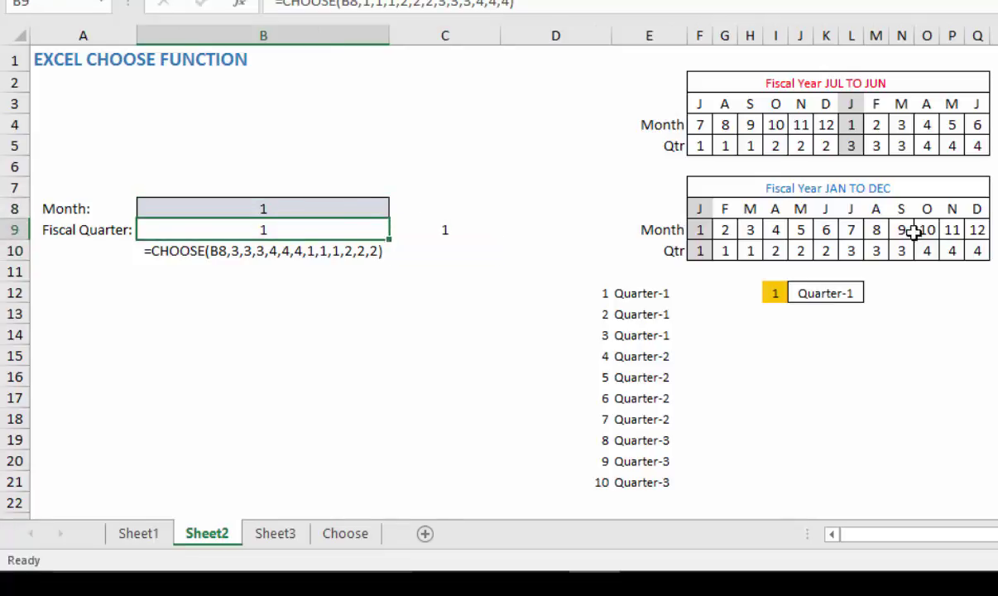
Step: Clear the result cell J12 and start a CHOOSE formula there with I12 as the index number
click(830, 285)
key(Delete)
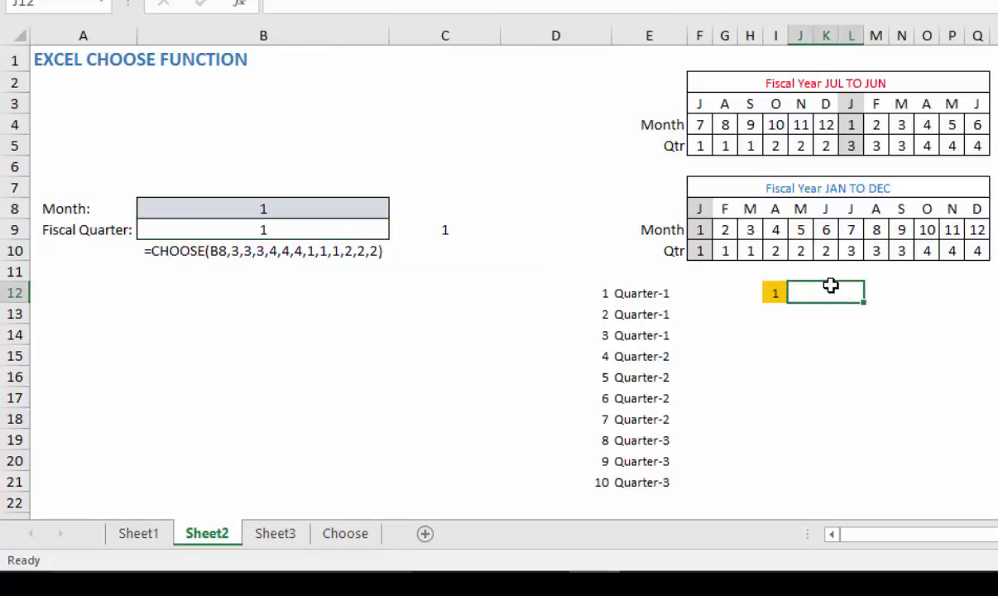
text(=CHOOSE()
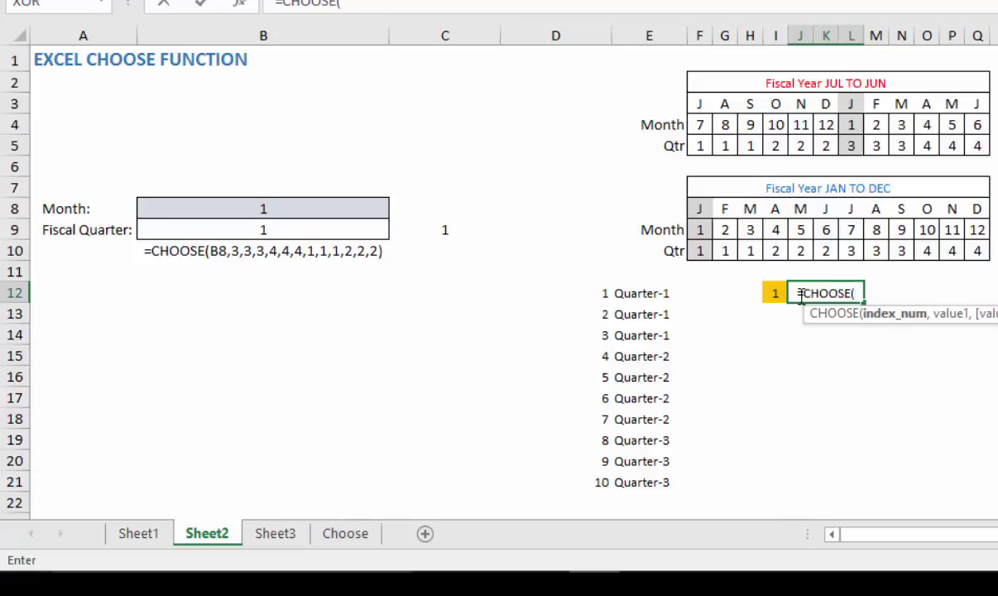
click(768, 293)
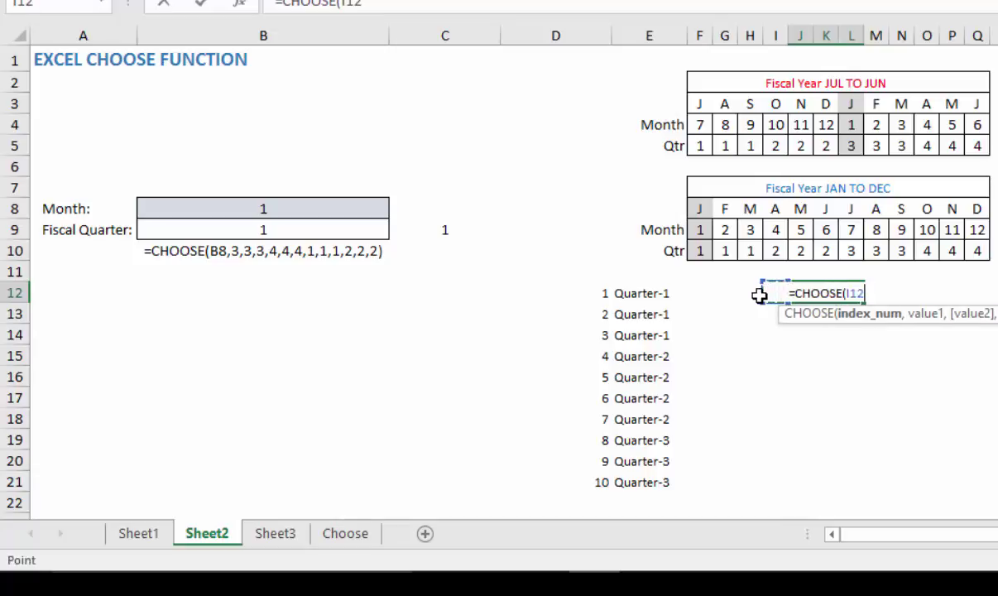
text(,)
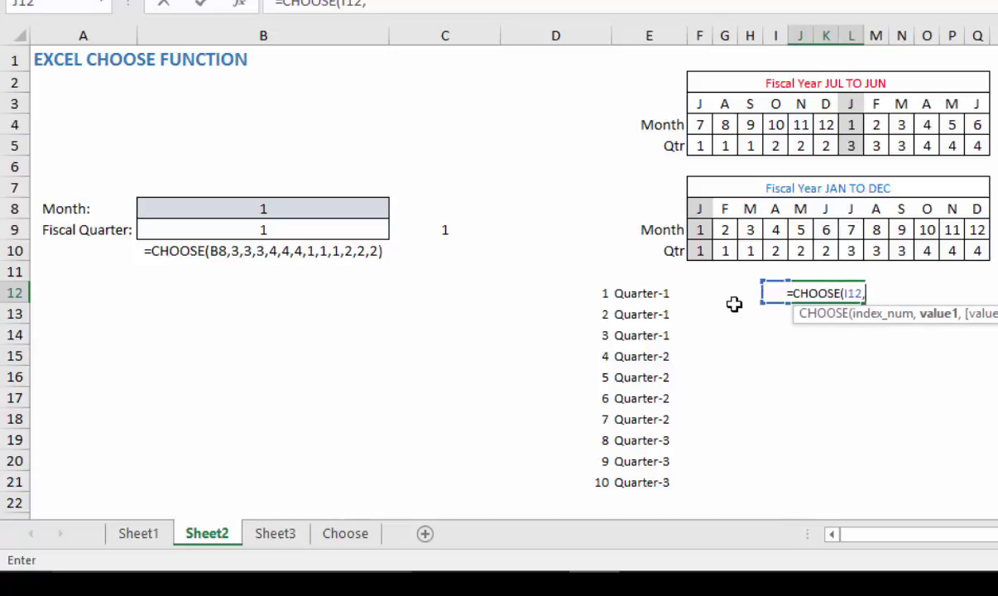
Step: Complete the CHOOSE formula in J12 with the quarter name cells E12 through E21 as individual values
click(646, 293)
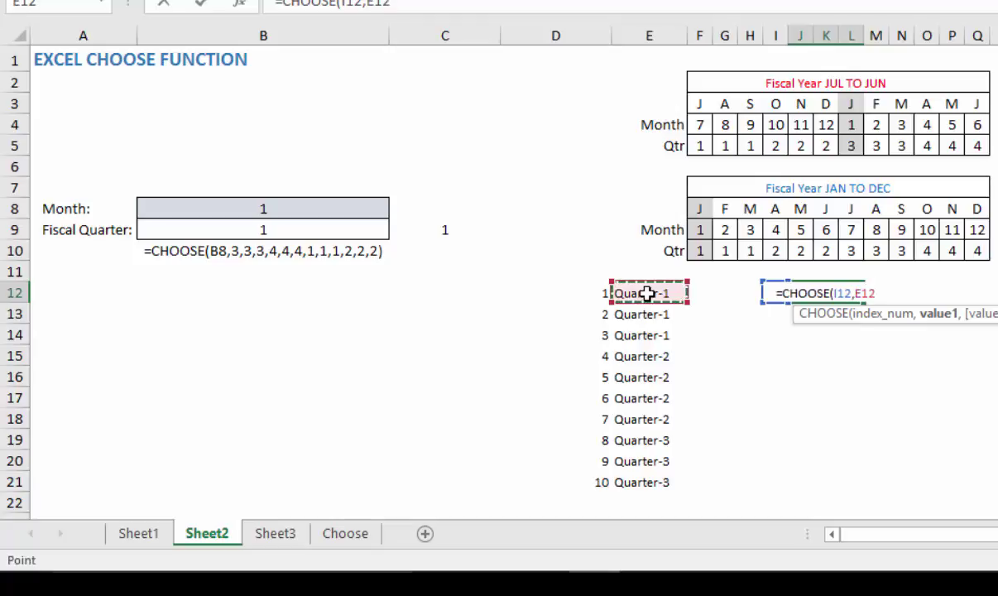
text(,)
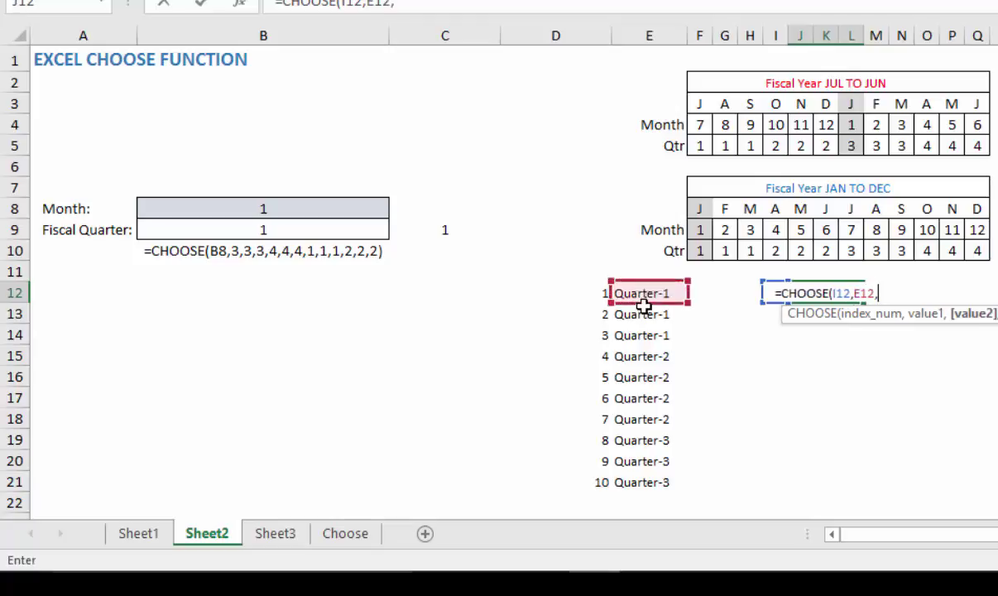
click(644, 314)
text(,)
click(648, 335)
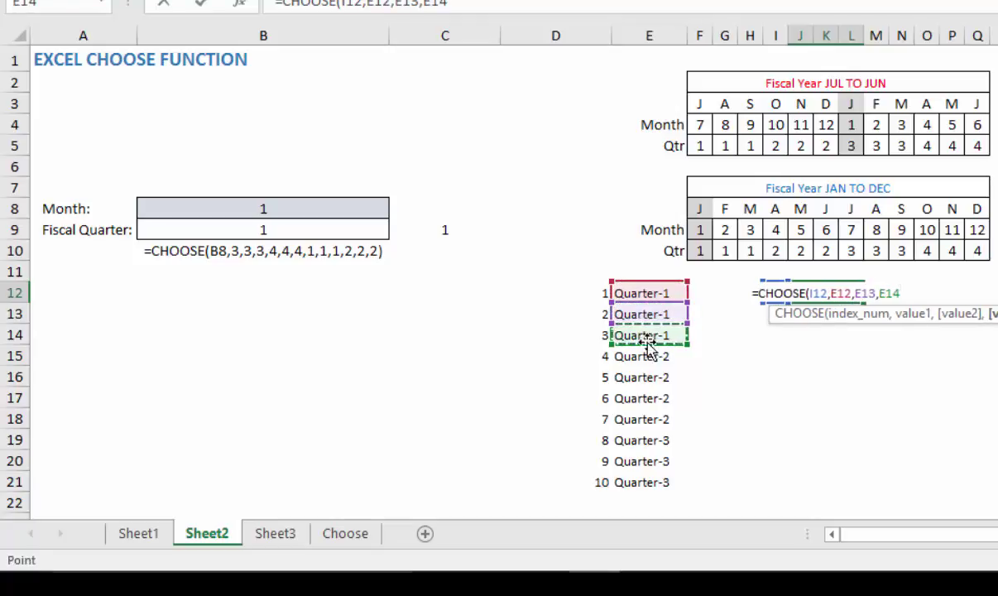
text(,)
click(644, 358)
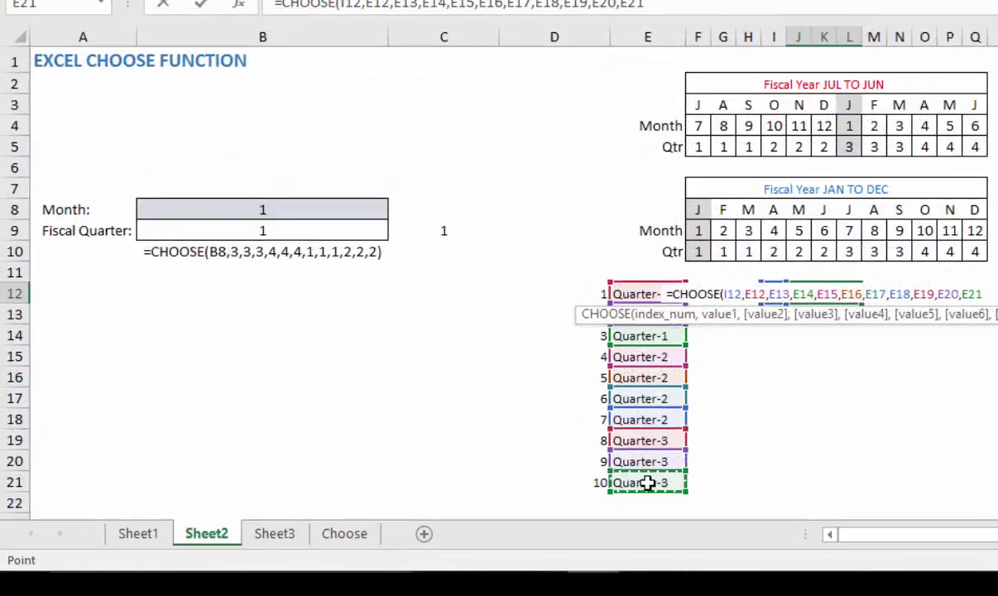
key(Return)
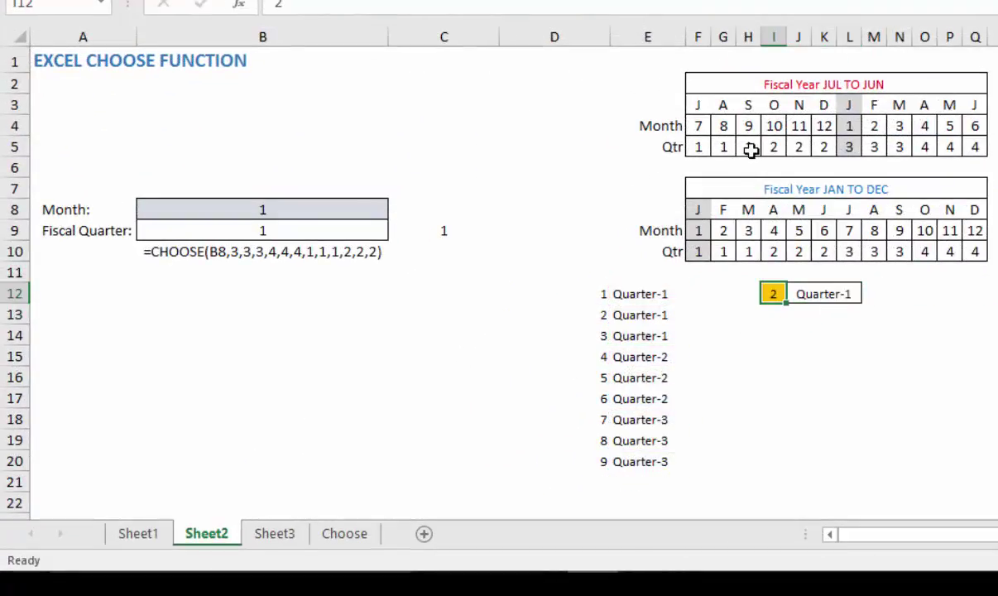
Step: Test the quarter name formula by setting index cell I12 to 4 and finally to 7
text(4)
key(ctrl+Return)
text(7)
key(ctrl+Return)
Step: Open Sheet3 and examine the Total, Avarage, Max and Min rows of the product Summary Details
click(277, 534)
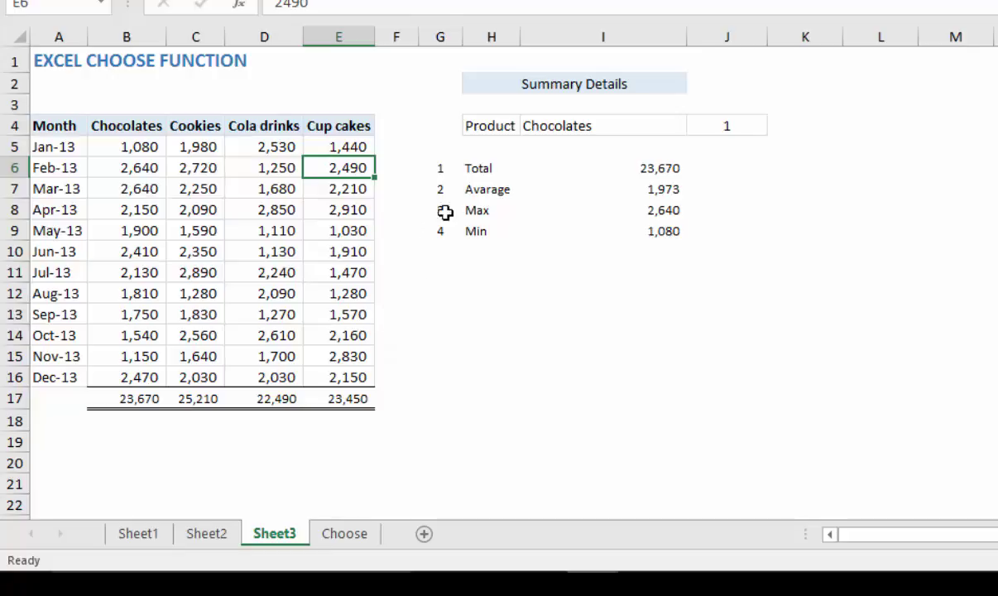
click(480, 167)
click(494, 189)
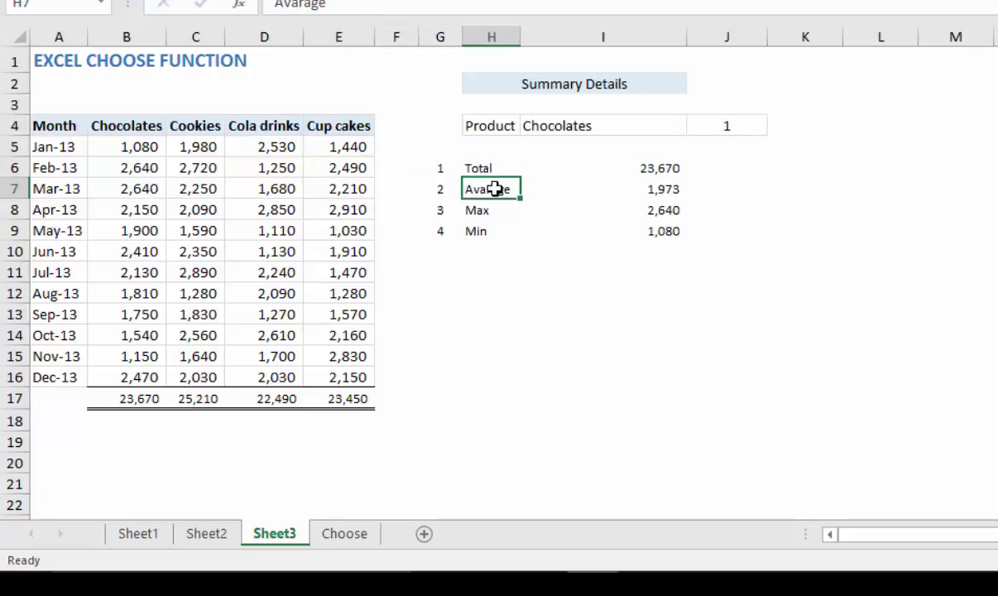
click(488, 210)
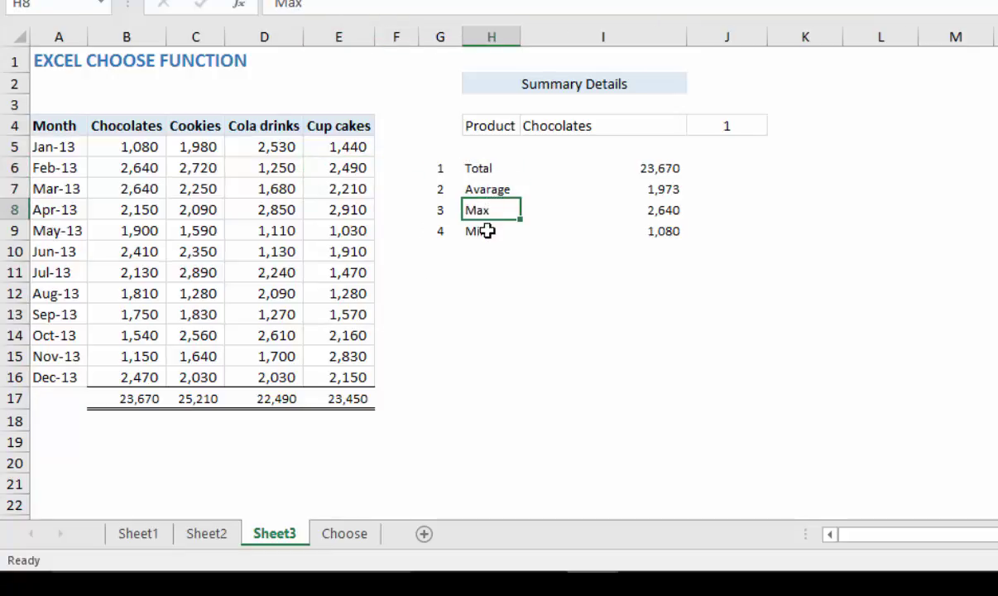
click(486, 231)
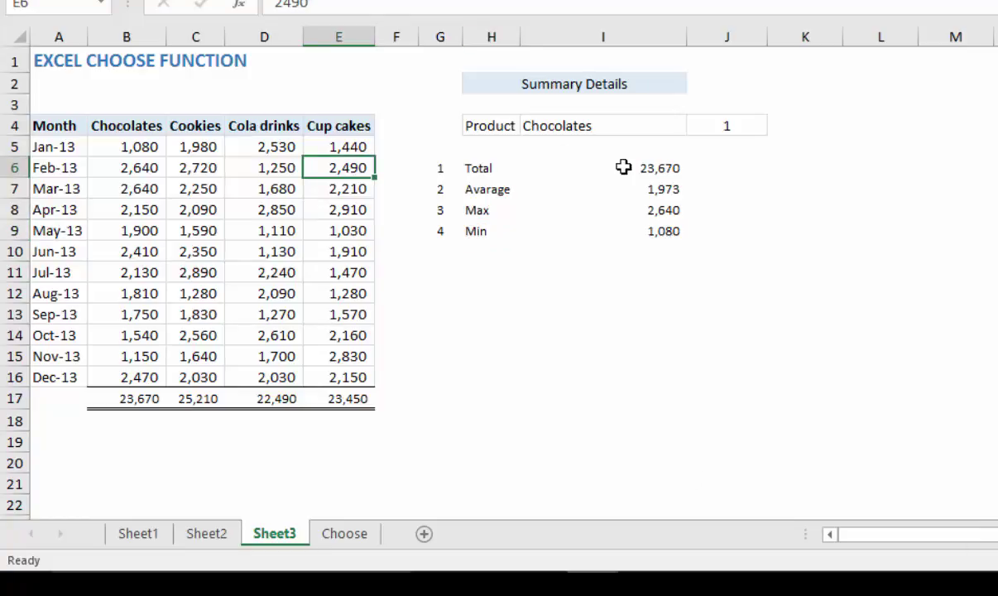
click(487, 164)
click(473, 190)
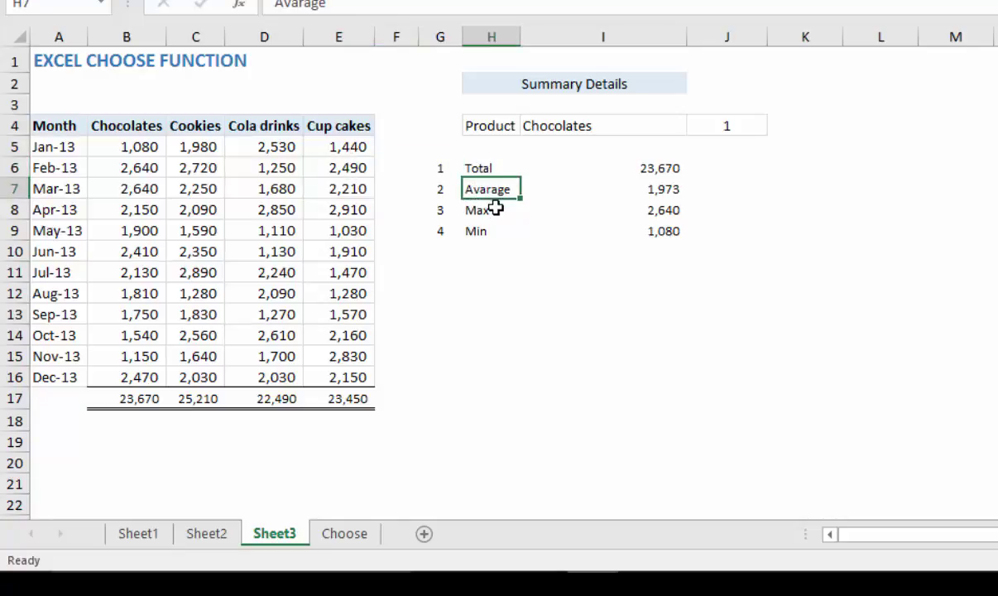
click(495, 211)
click(500, 229)
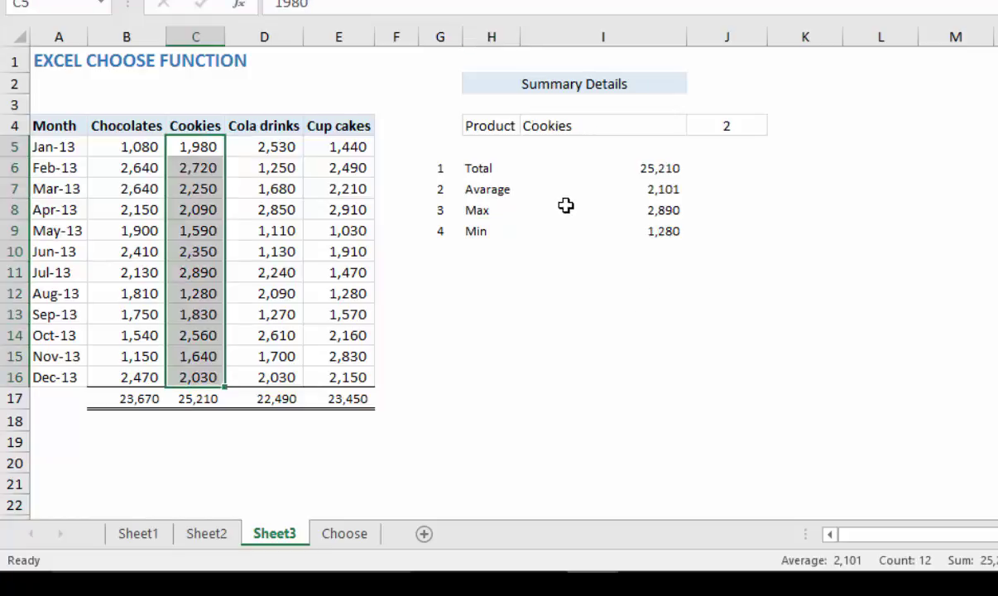
click(478, 154)
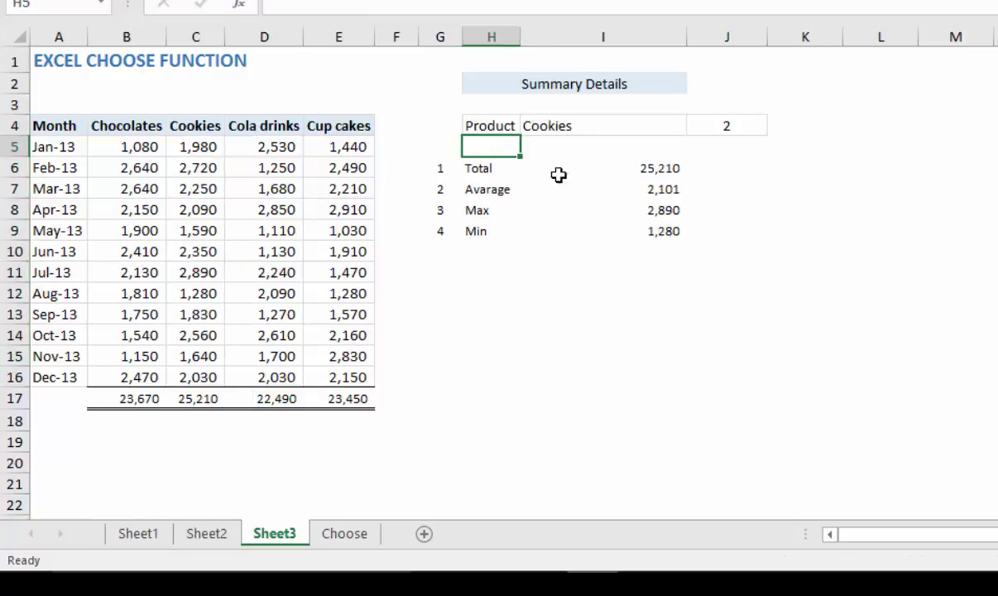
Step: Clear the existing Total, Avarage, Max and Min results in cells I6 through I9
click(638, 168)
drag(627, 164, 655, 236)
key(Delete)
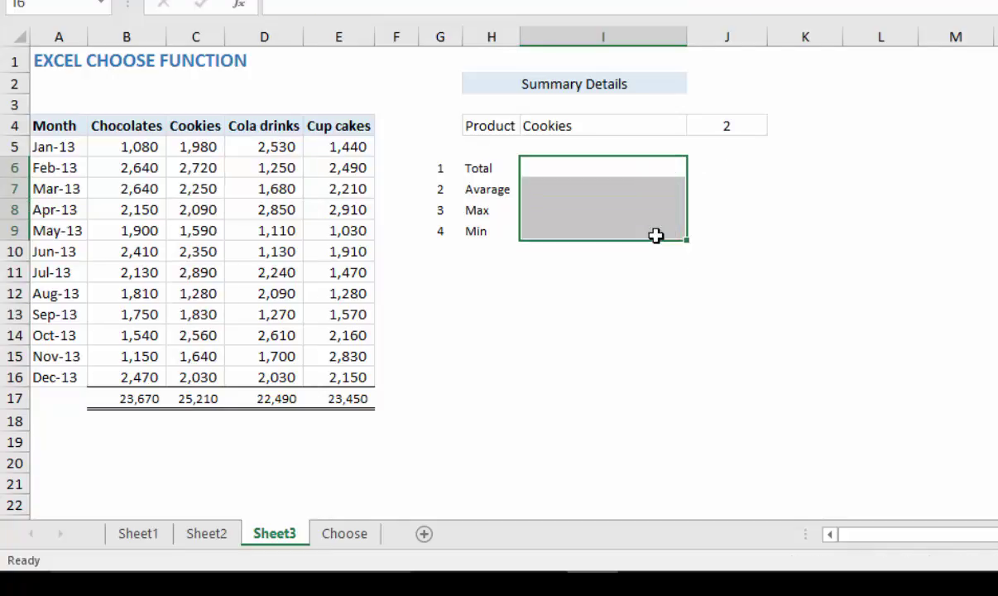
Step: Start a CHOOSE formula in Total cell I6 with J4 as the index number and SUM(B5:B16) as the first value
click(667, 164)
text(=)
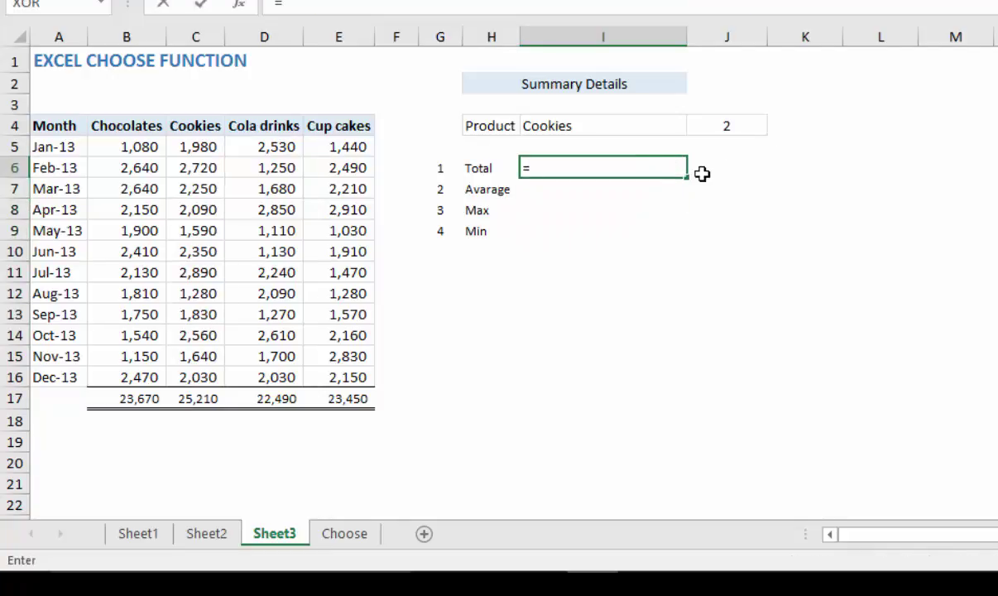
text(CHOOSE()
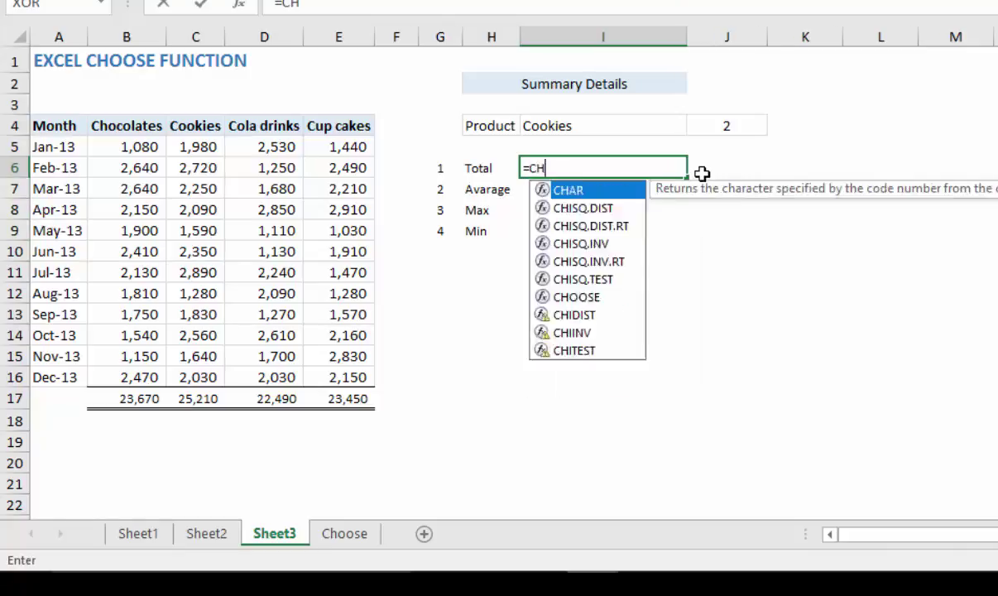
click(717, 128)
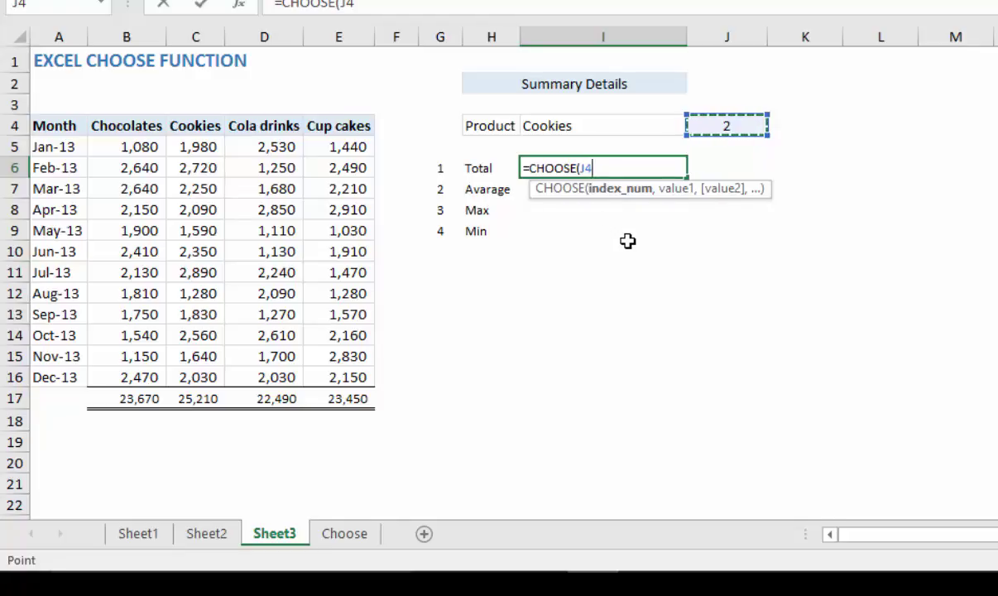
text(,SUM()
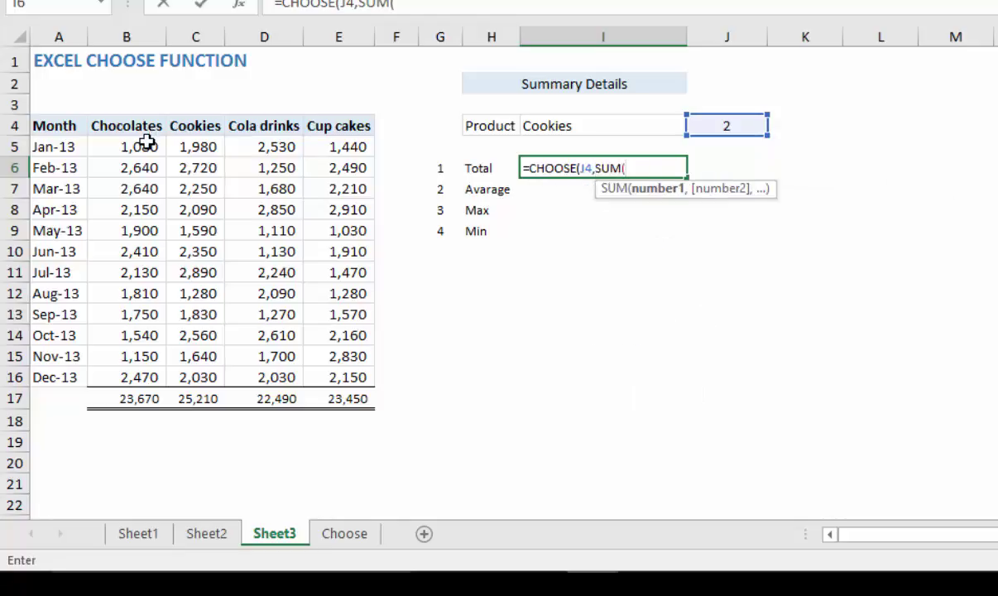
drag(146, 143, 132, 361)
drag(132, 370, 133, 370)
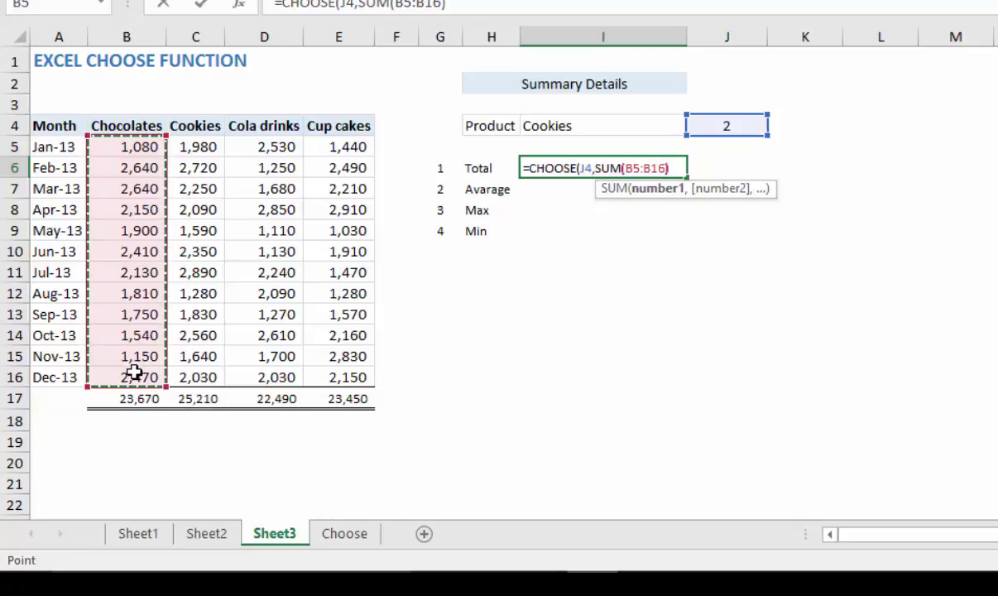
text(),)
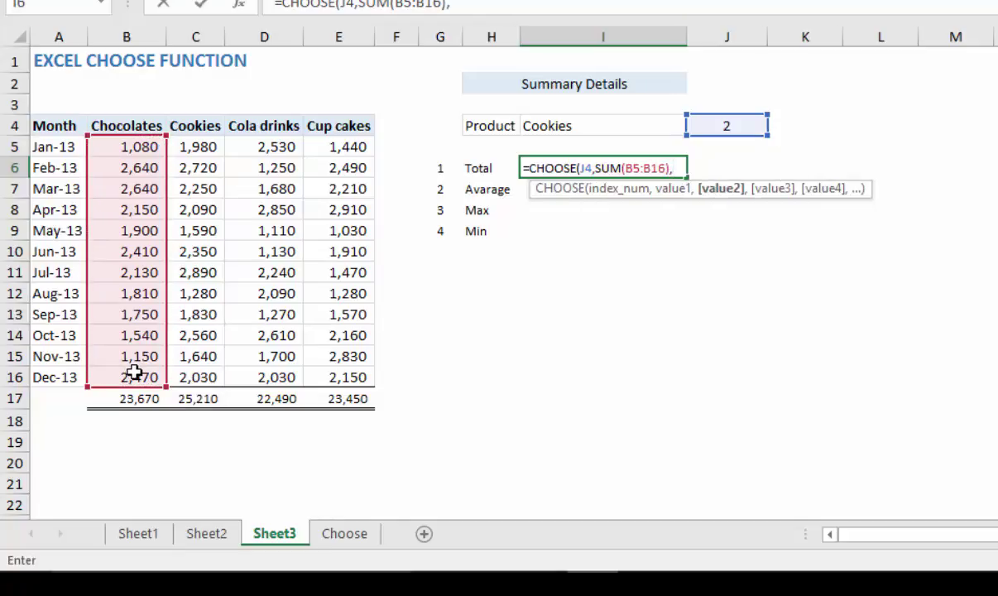
Step: Complete the Total formula in I6 with SUM(C5:C16), SUM(D5:D16) and SUM(E5:E16) as the remaining values
drag(196, 148, 204, 384)
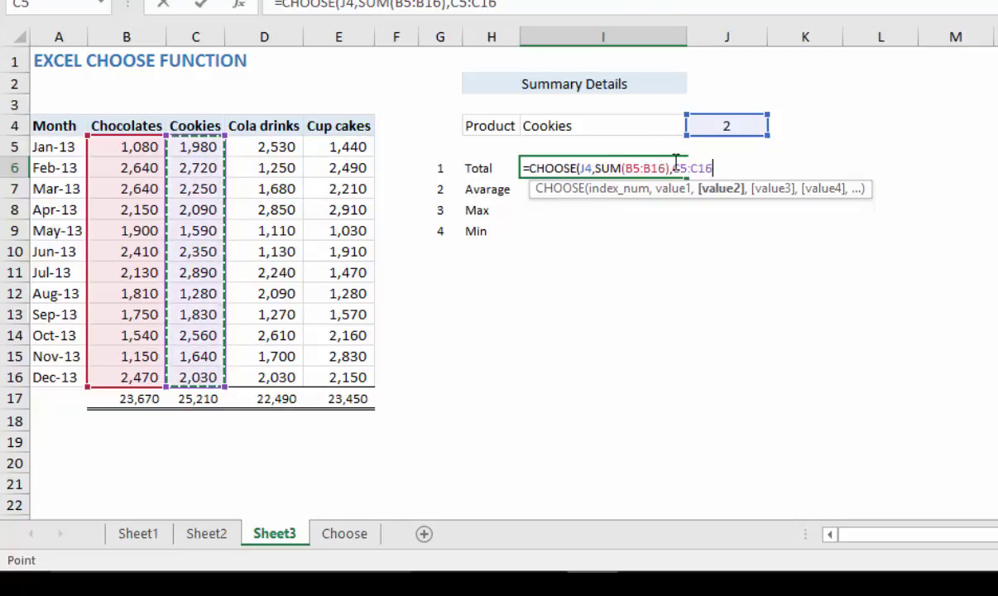
click(674, 168)
text(SUM()
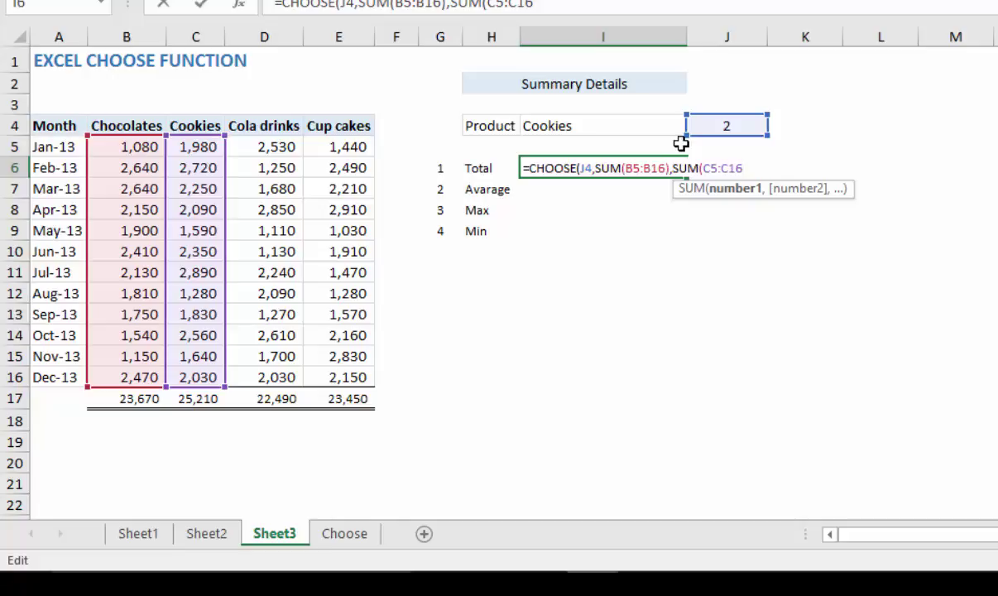
key(End)
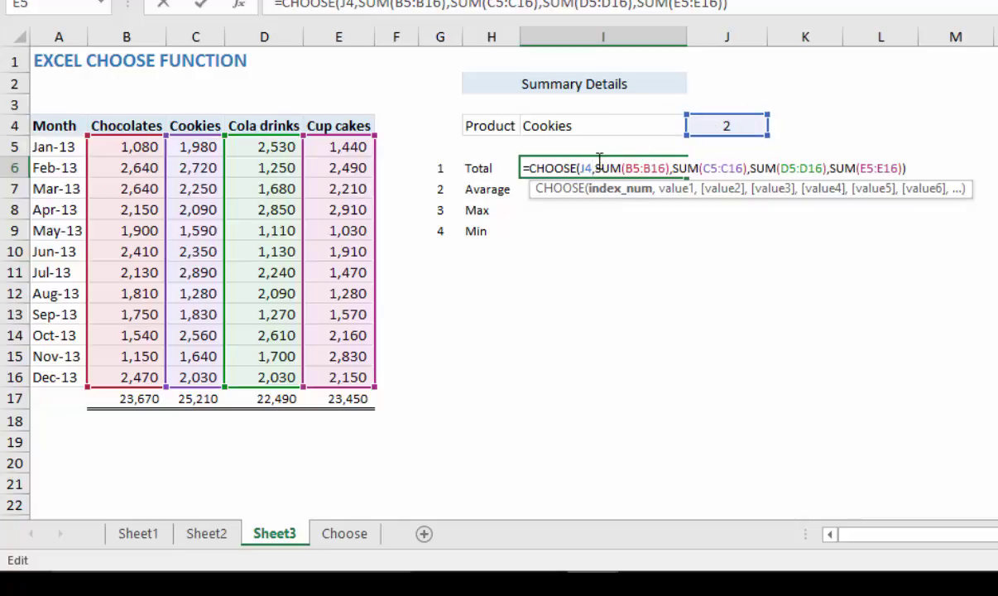
drag(618, 163, 668, 175)
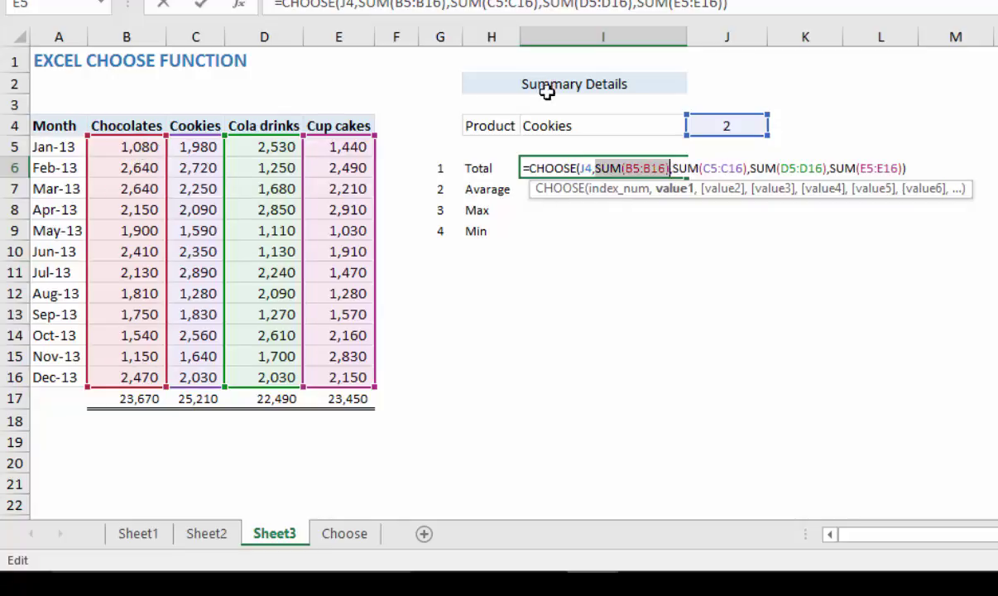
drag(672, 168, 748, 176)
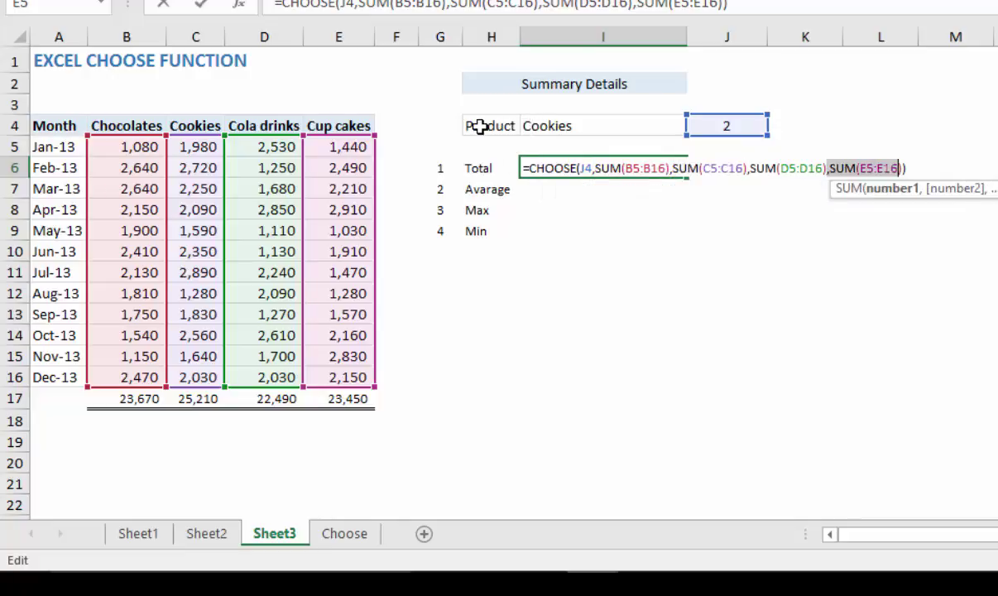
key(Return)
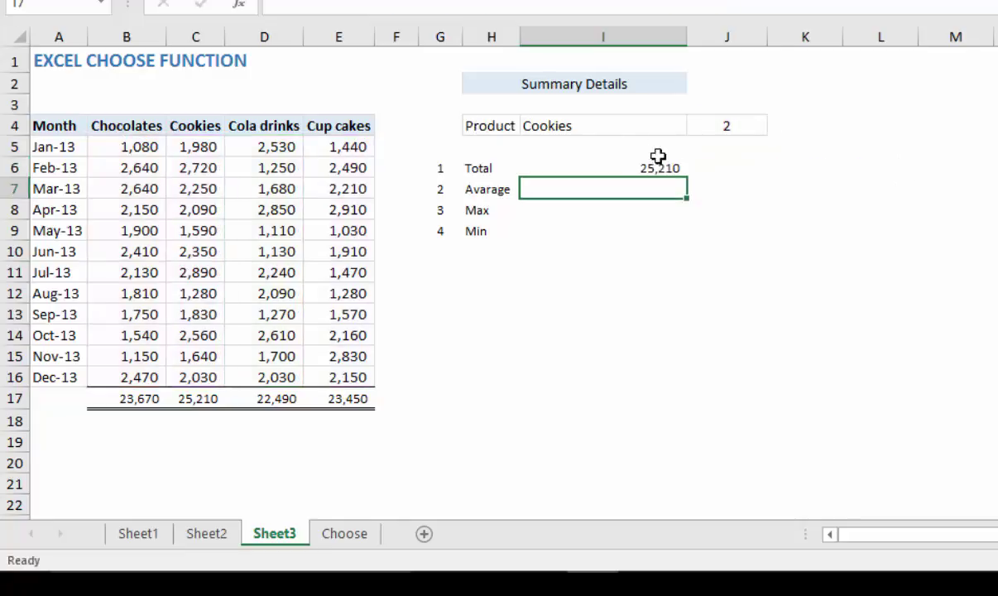
Step: Check the Total in I6 against index cell J4 and the Cookies figures in C5:C16
click(718, 126)
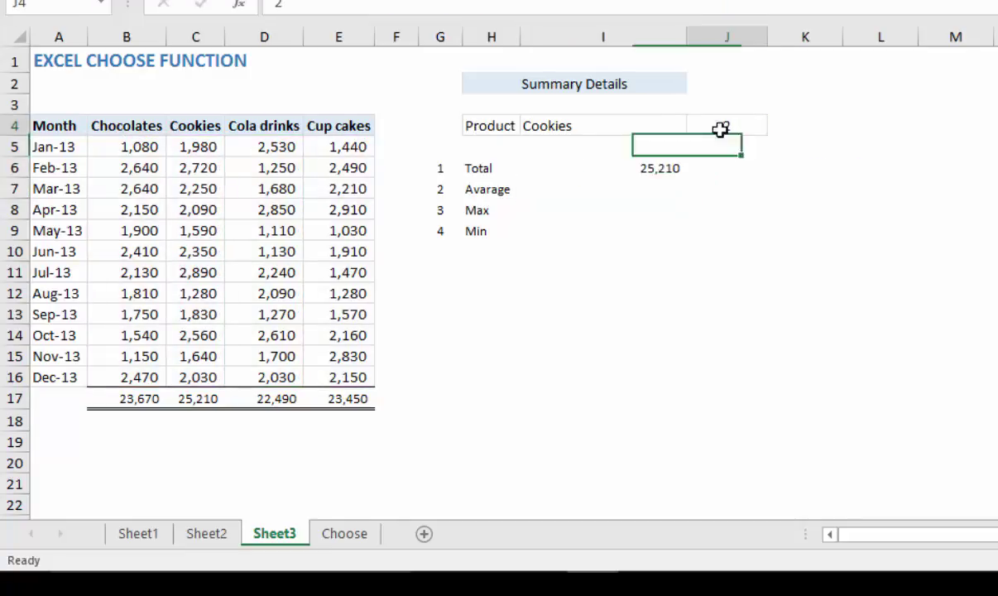
click(642, 169)
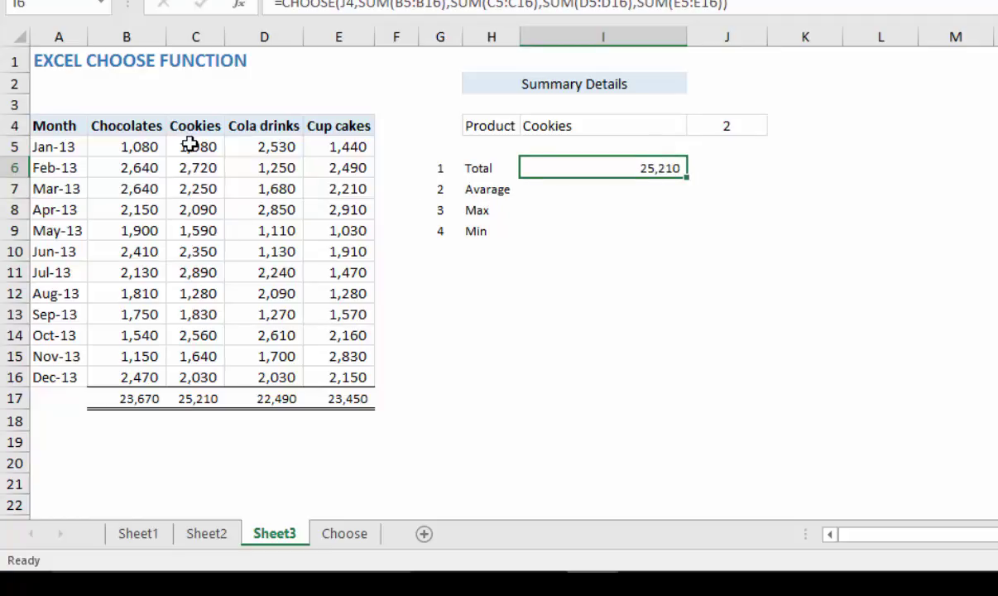
drag(190, 146, 180, 381)
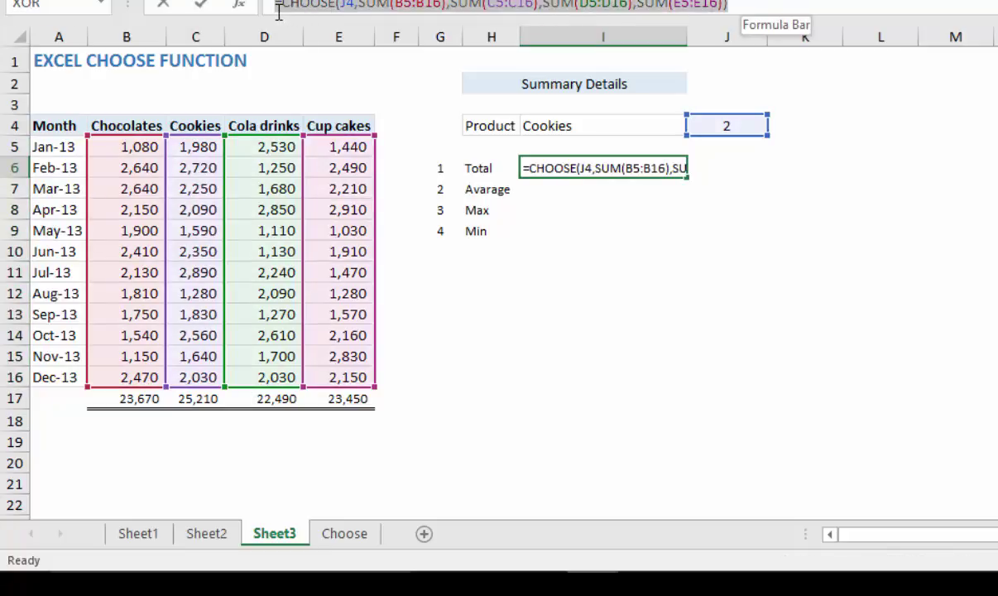
Step: Reuse the Total formula in Avarage cell I7 with AVERAGE replacing each SUM, and check it against the Cookies figures in C5:C16
key(ctrl+Return)
click(650, 188)
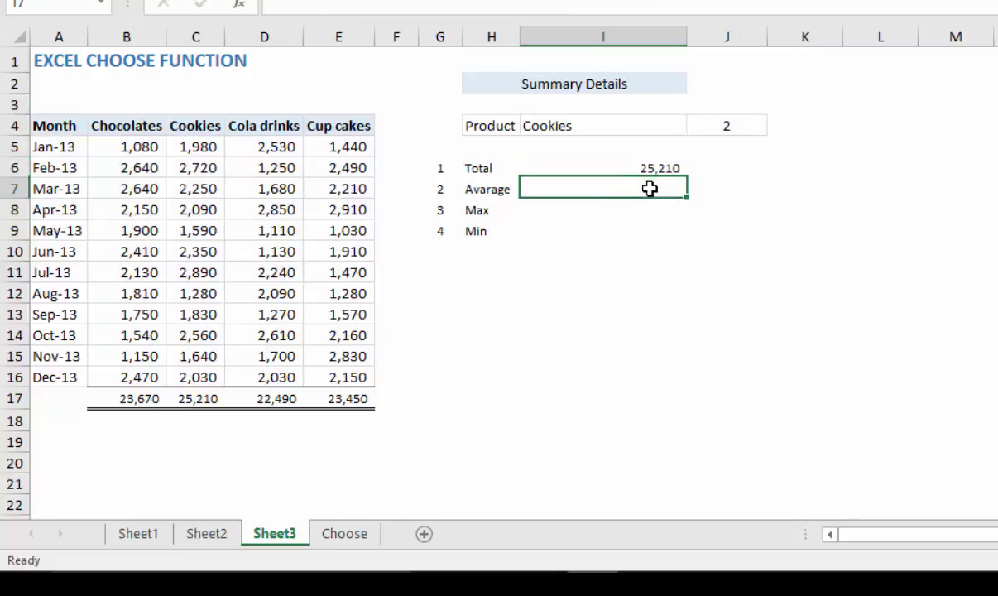
key(BackSpace)
text(=CHOOSE(J4,SUM(B5:B16),SUM(C5:C16),SUM(D5:D16),SUM(E5:E16)))
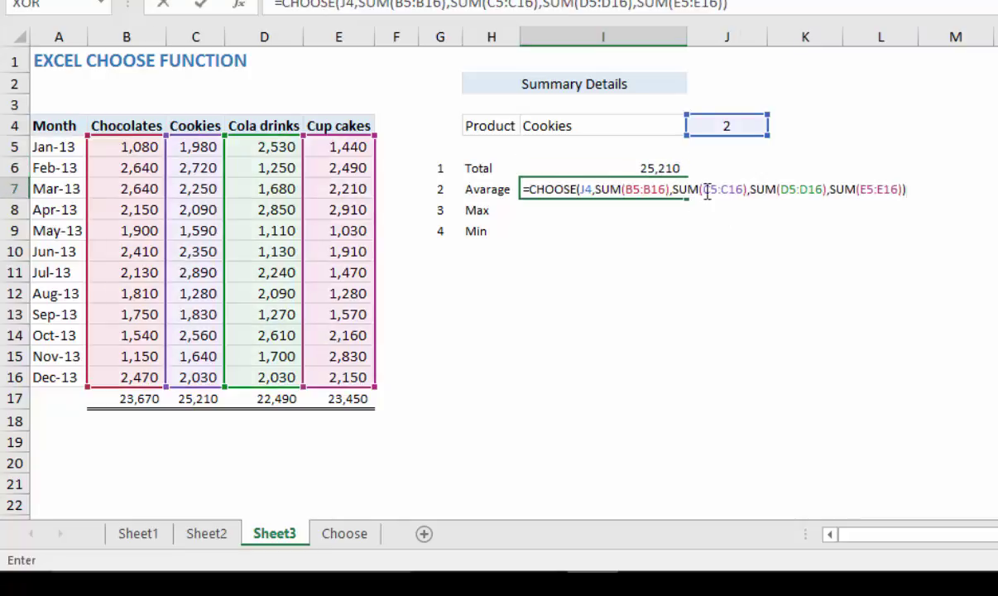
double_click(607, 189)
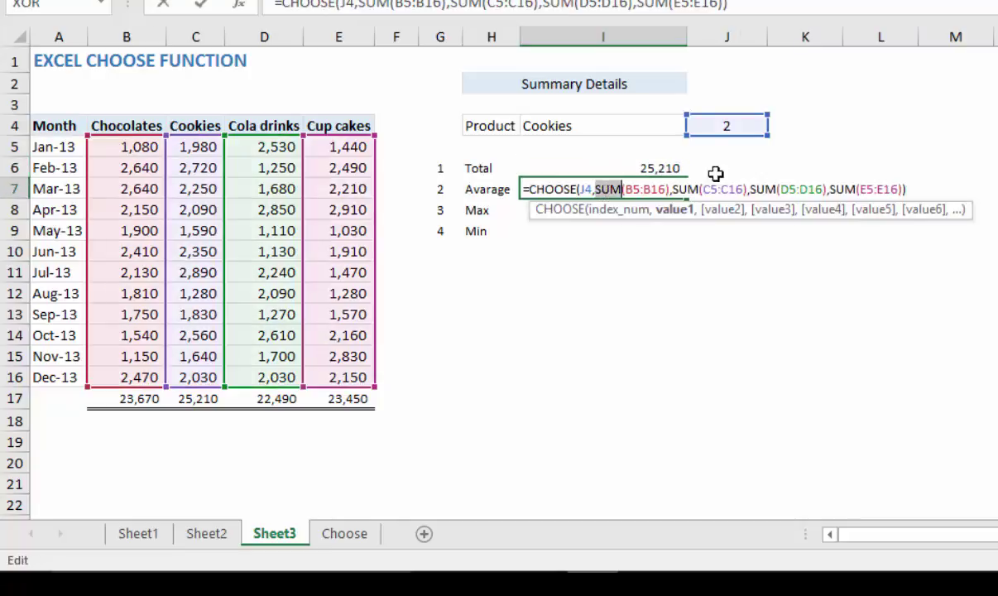
text(AVA)
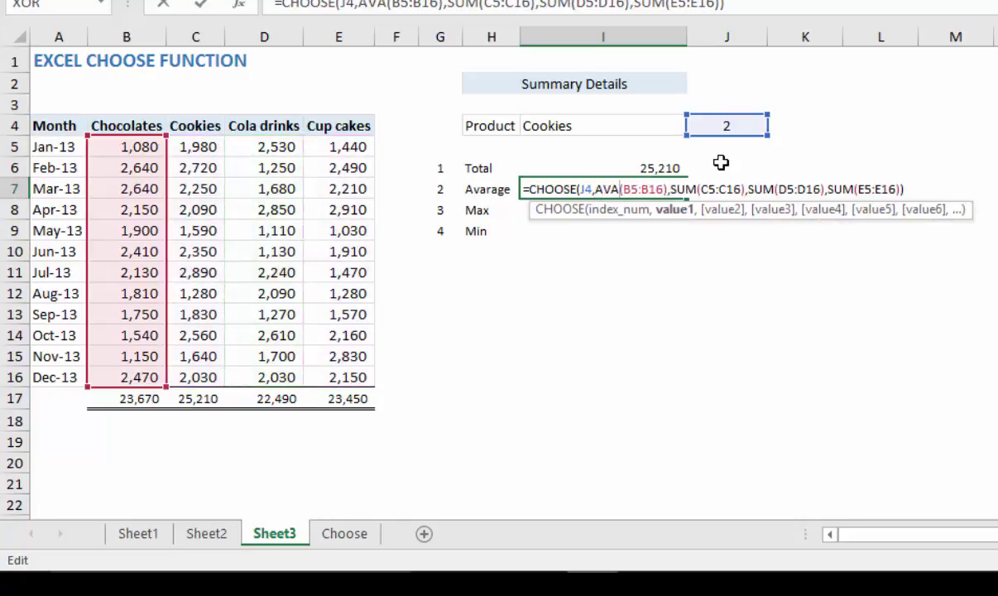
key(BackSpace)
text(EDEV)
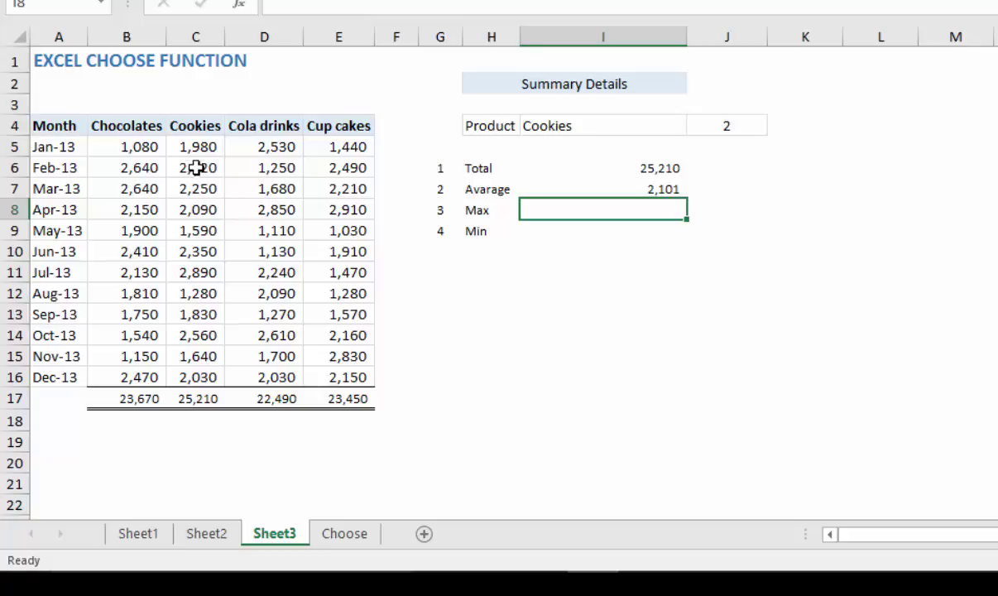
click(185, 146)
drag(185, 146, 206, 380)
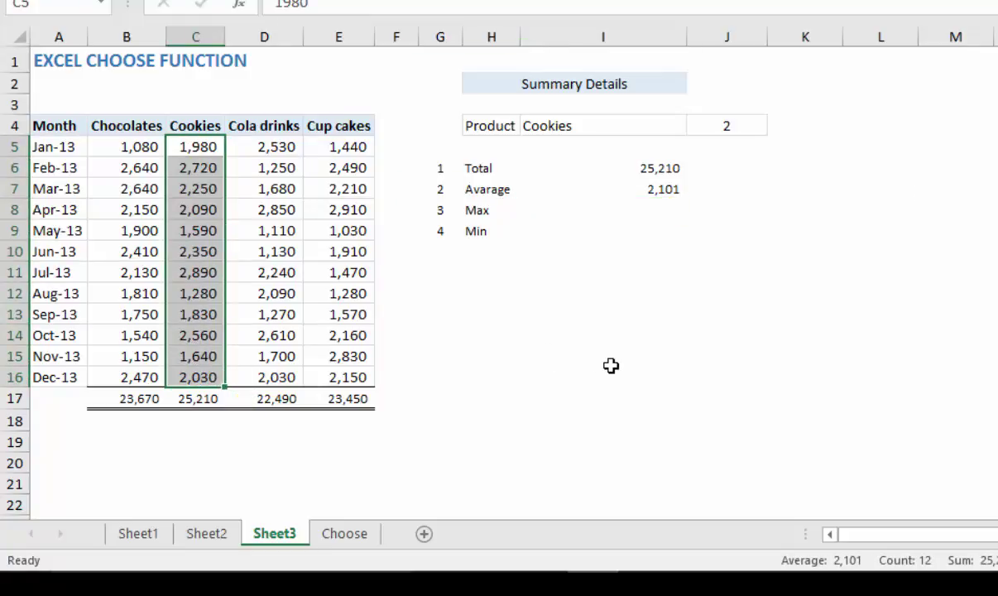
Step: Enter the same CHOOSE formula in I8 with MAX and in I9 with MIN in place of SUM
click(669, 210)
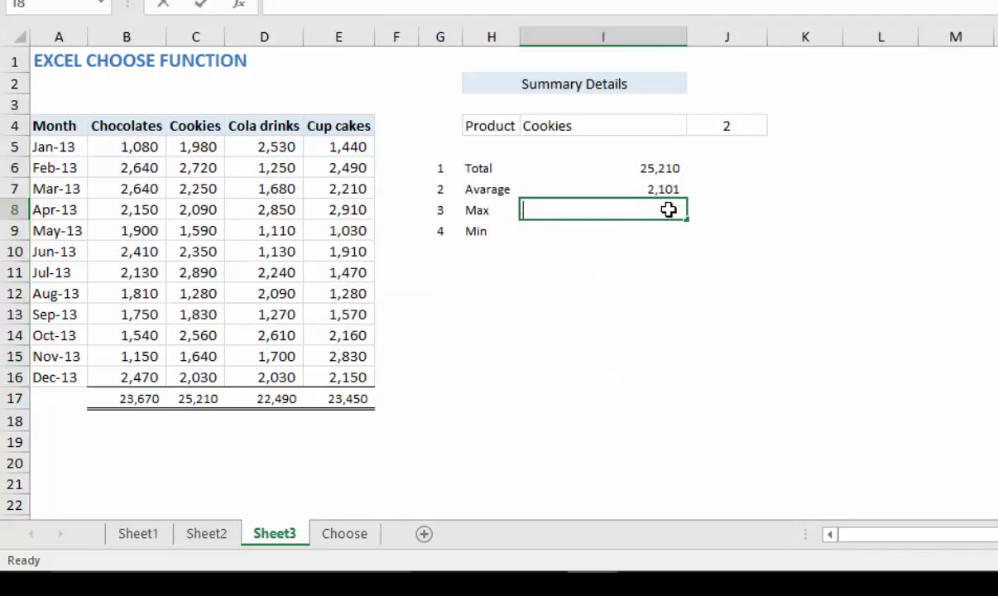
text(=CHOOSE(J4,SUM(B5:B16),SUM(C5:C16),SUM(D5:D16),SUM(E5:E16)))
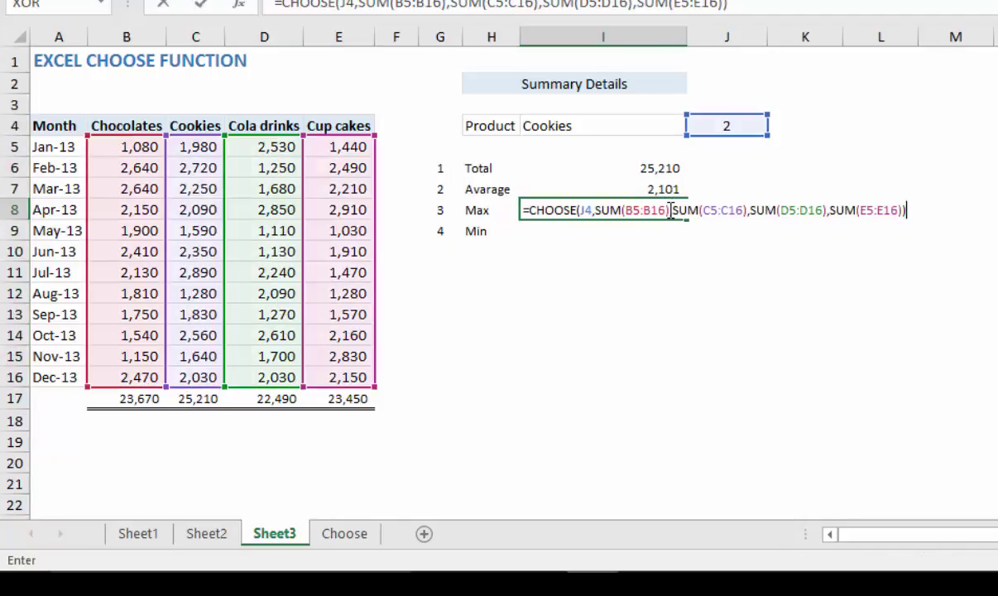
double_click(611, 211)
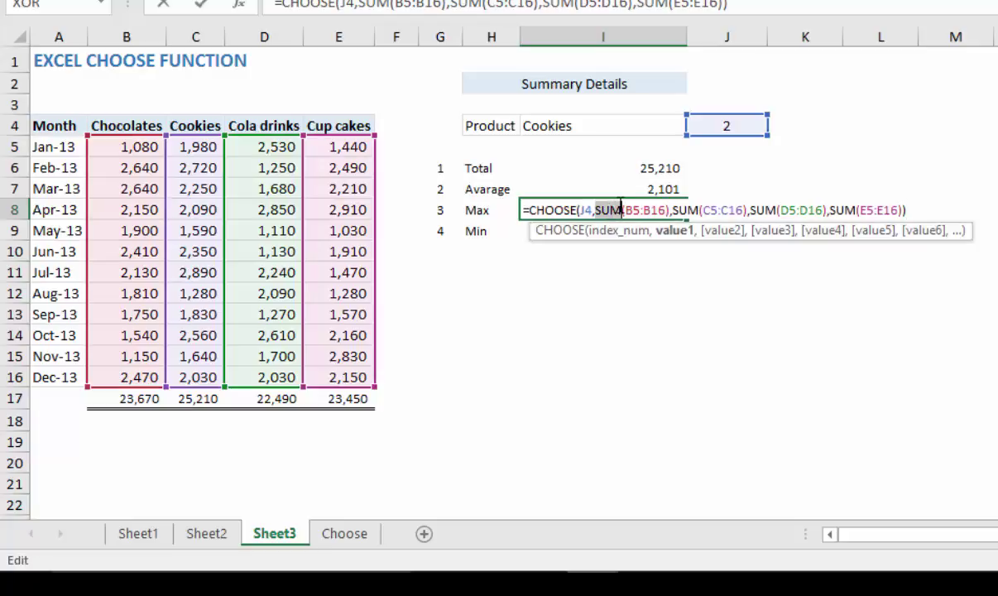
text(MAX)
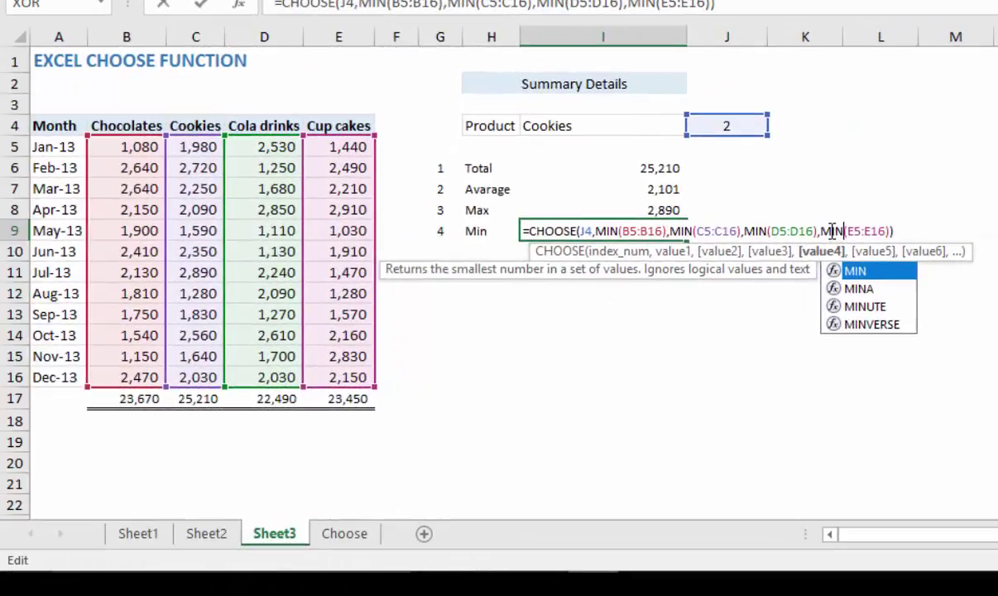
key(Return)
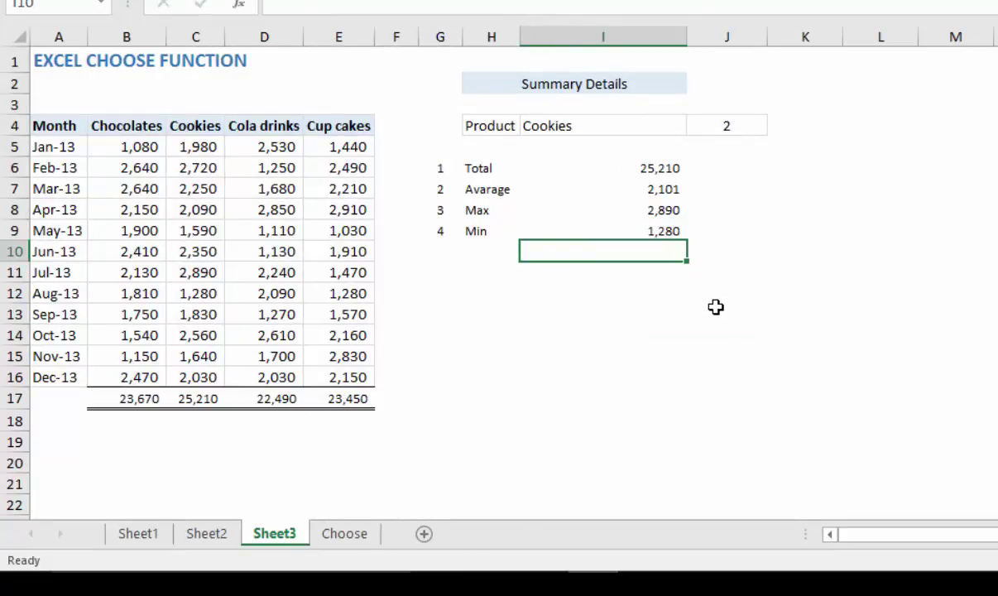
Step: Change the product selection in I4 to Chocolates
click(568, 126)
click(694, 126)
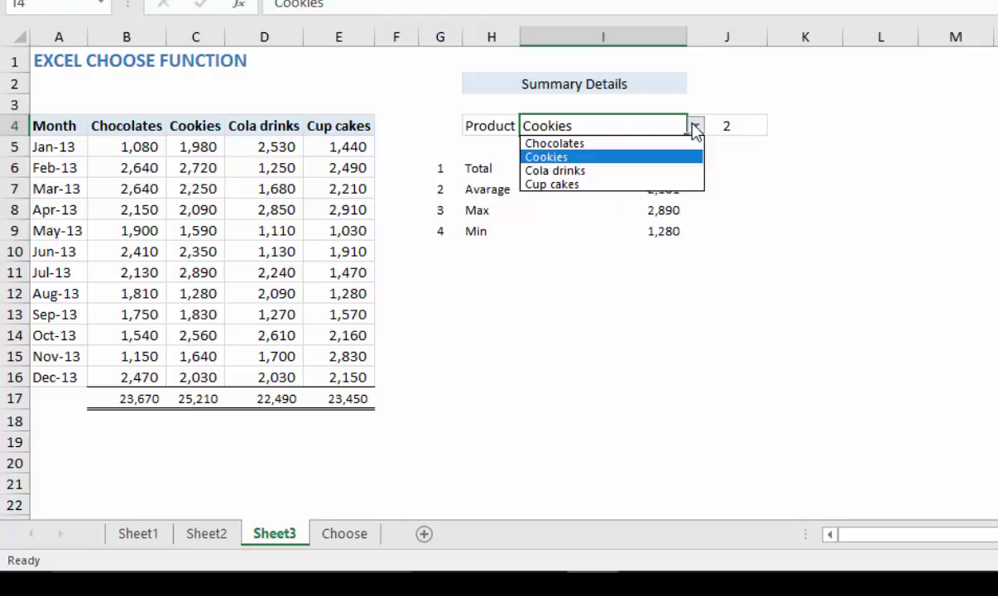
click(691, 146)
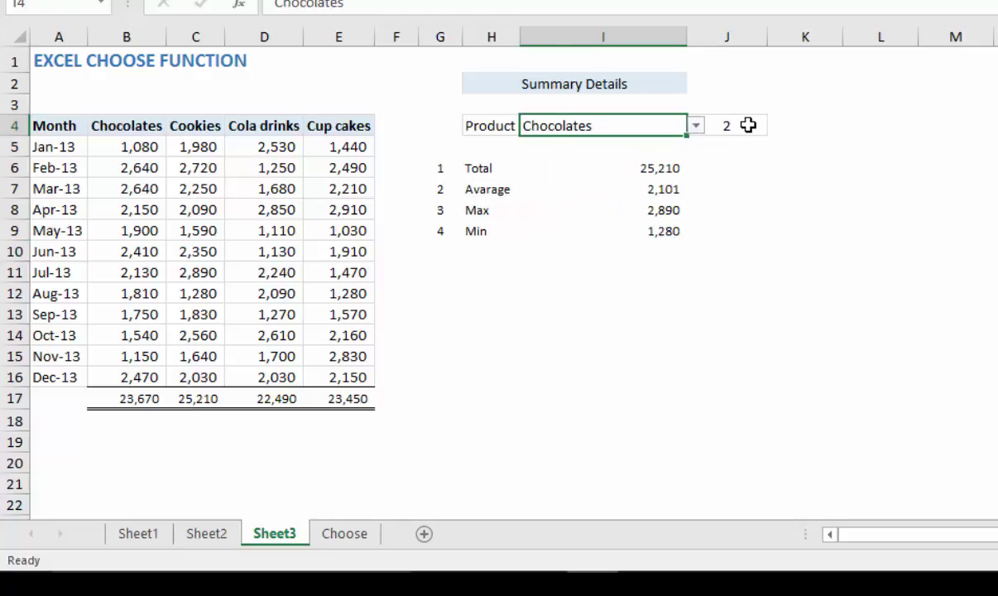
Step: Replace the index in J4 with =MATCH(I4,B4:E4,0) to look up the selected product among the table headers
click(747, 125)
click(620, 125)
click(739, 126)
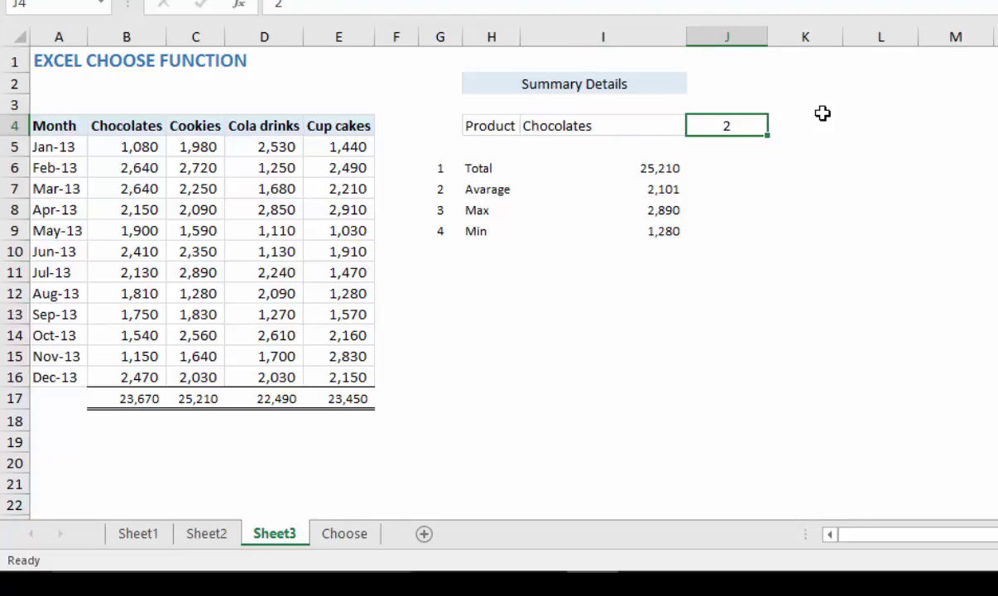
text(=)
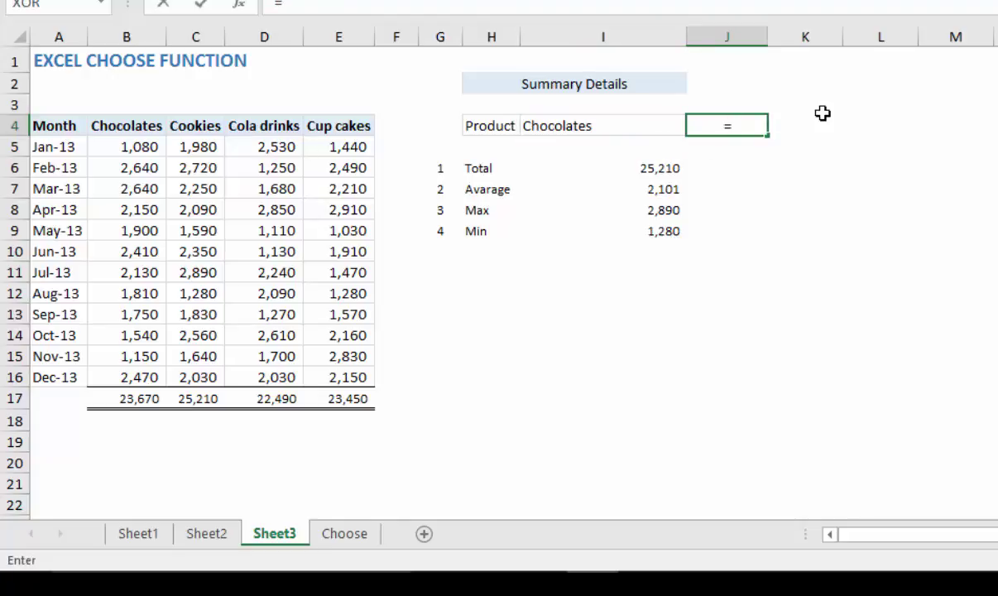
text(MATCH()
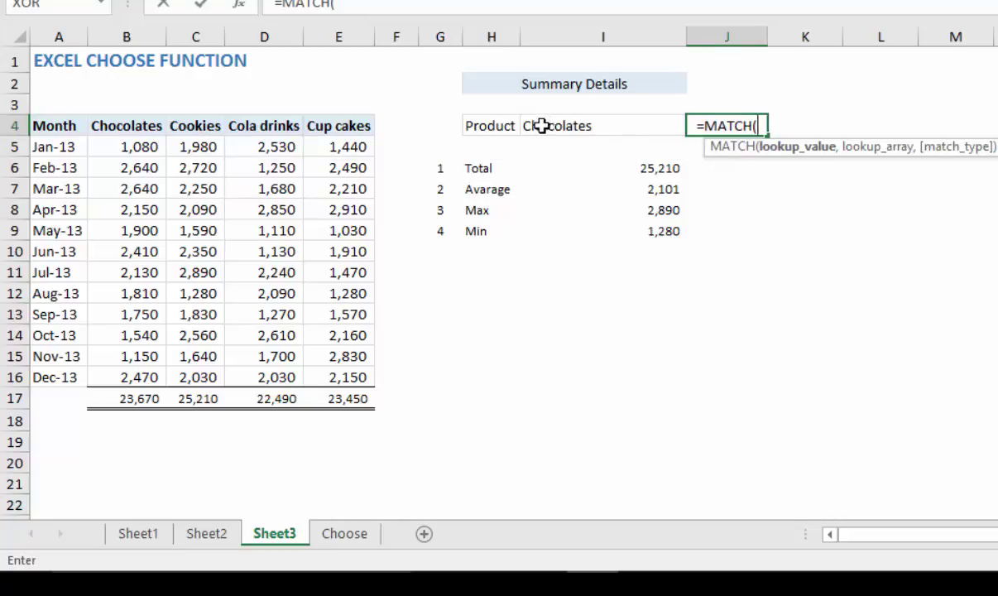
click(563, 123)
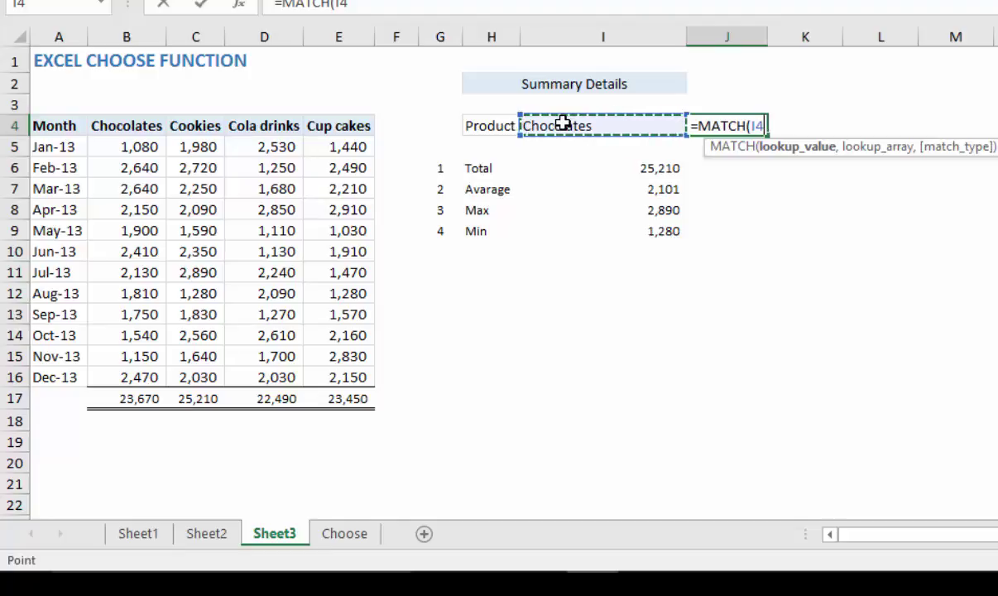
text(,)
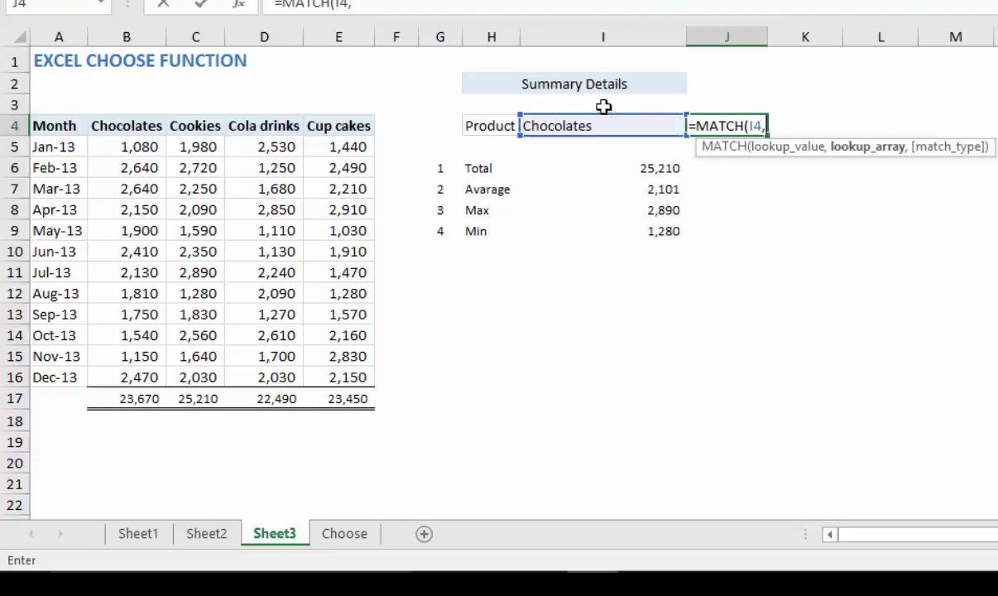
drag(129, 124, 317, 125)
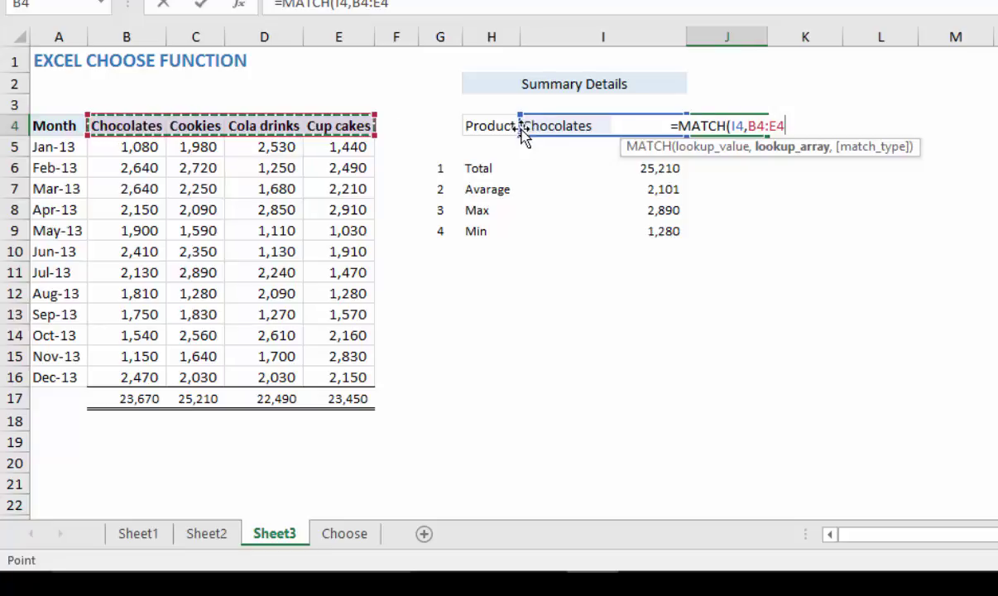
text(,)
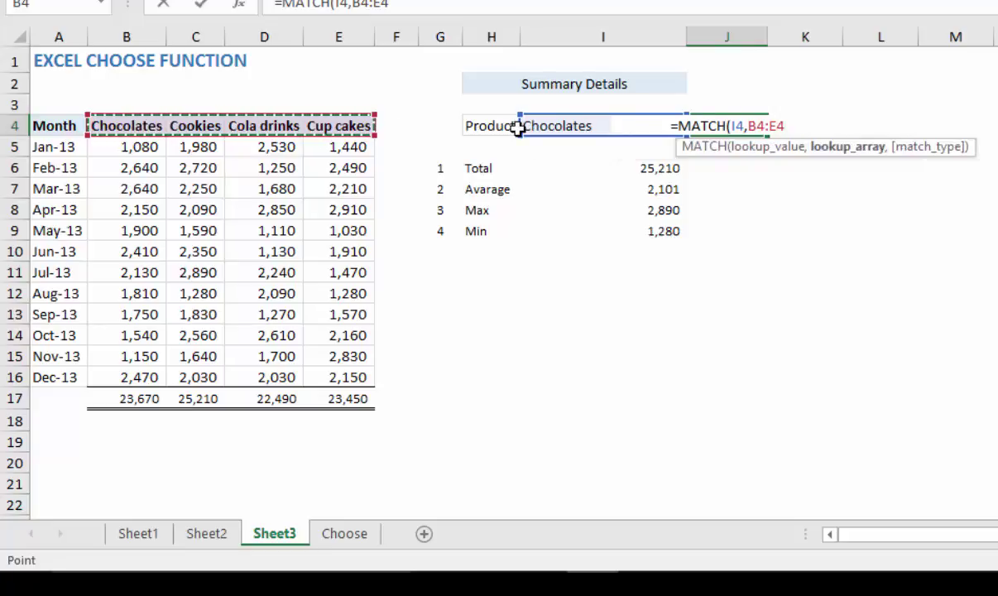
text(0)
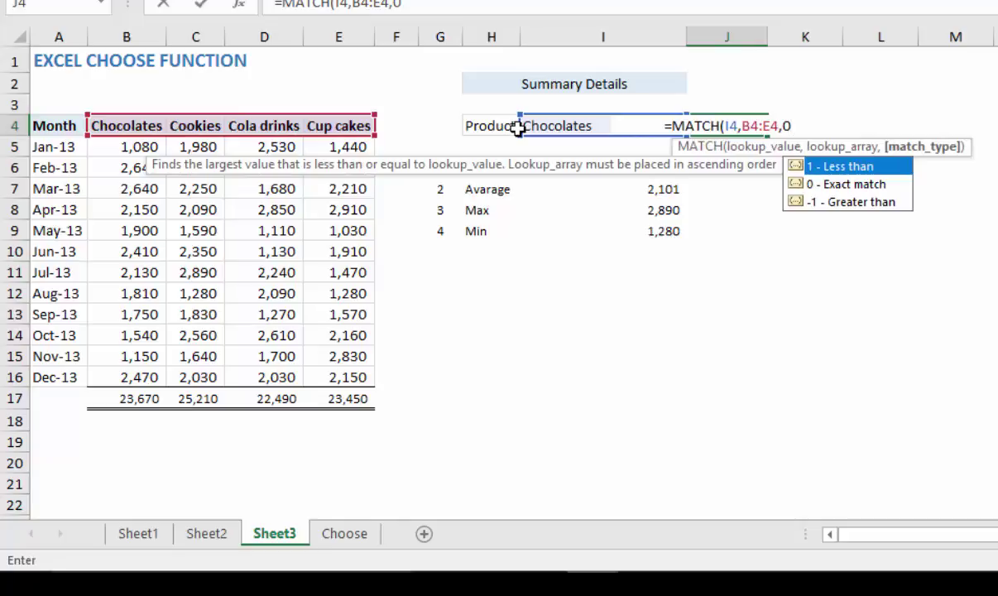
text())
key(Return)
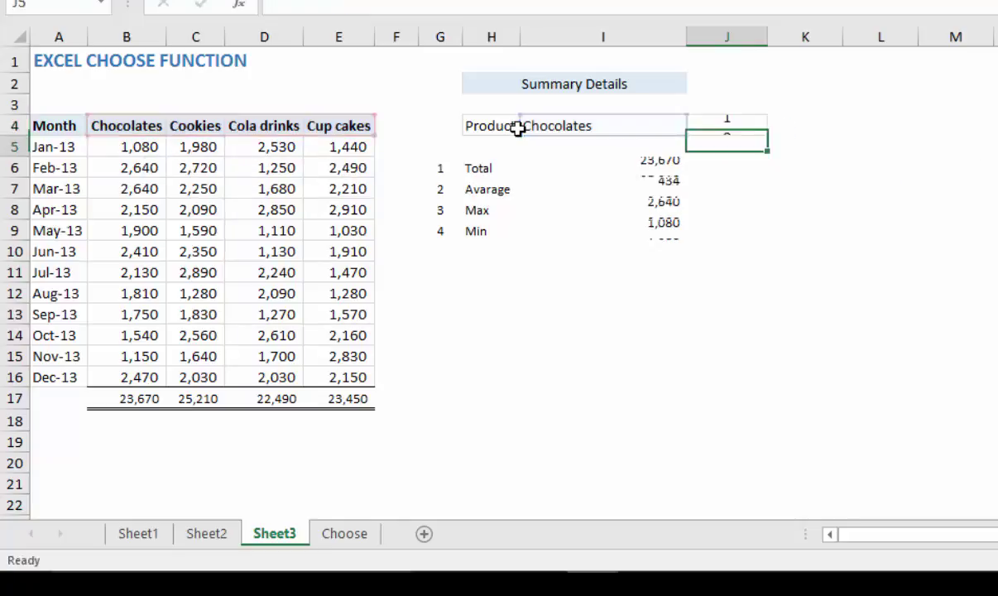
Step: Test the product list in I4 with Cookies and with Cup cakes, comparing the summary with the Cup cakes figures in E5:E16
click(563, 123)
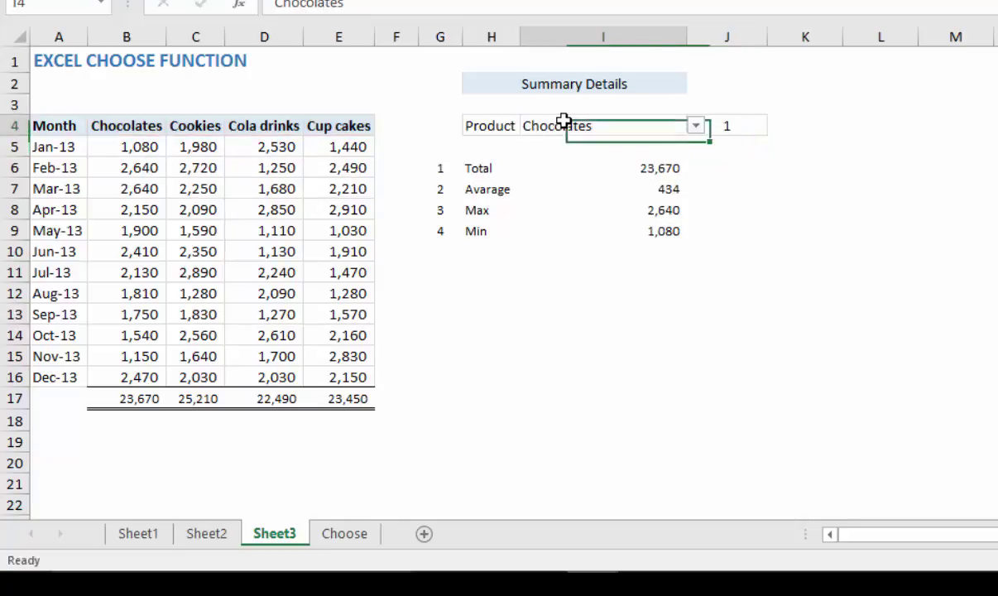
click(694, 127)
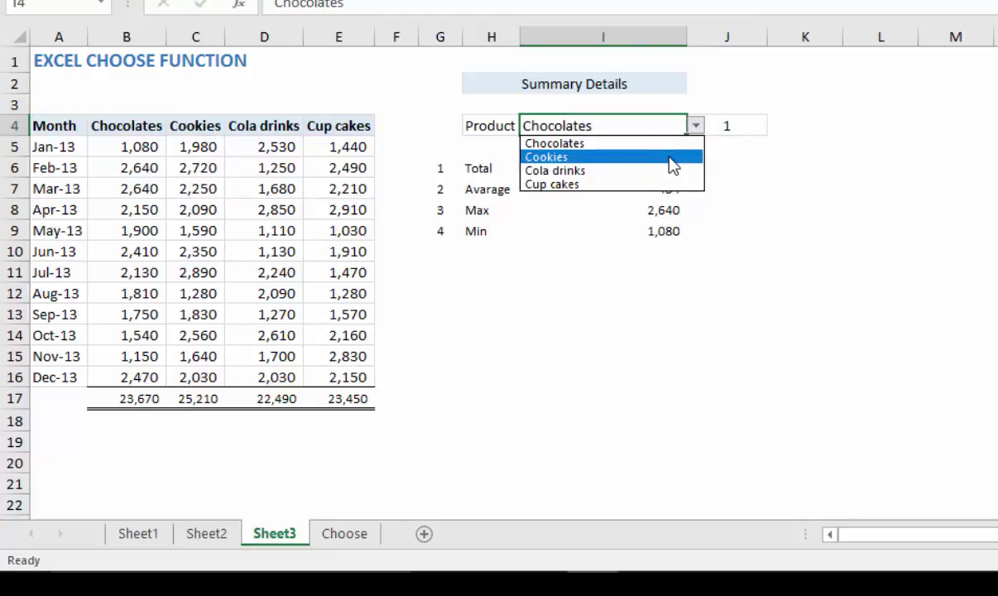
click(671, 157)
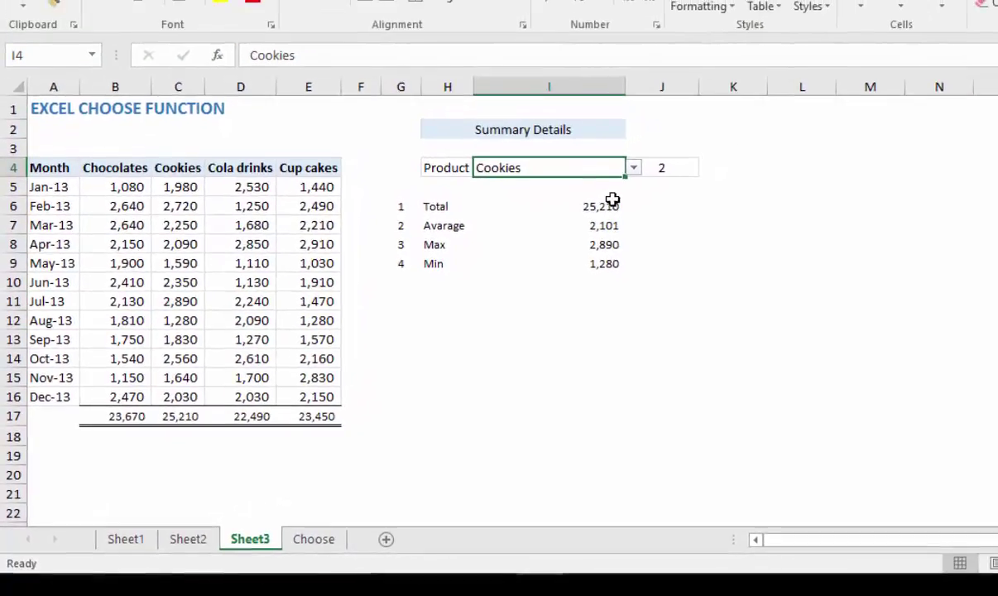
click(596, 198)
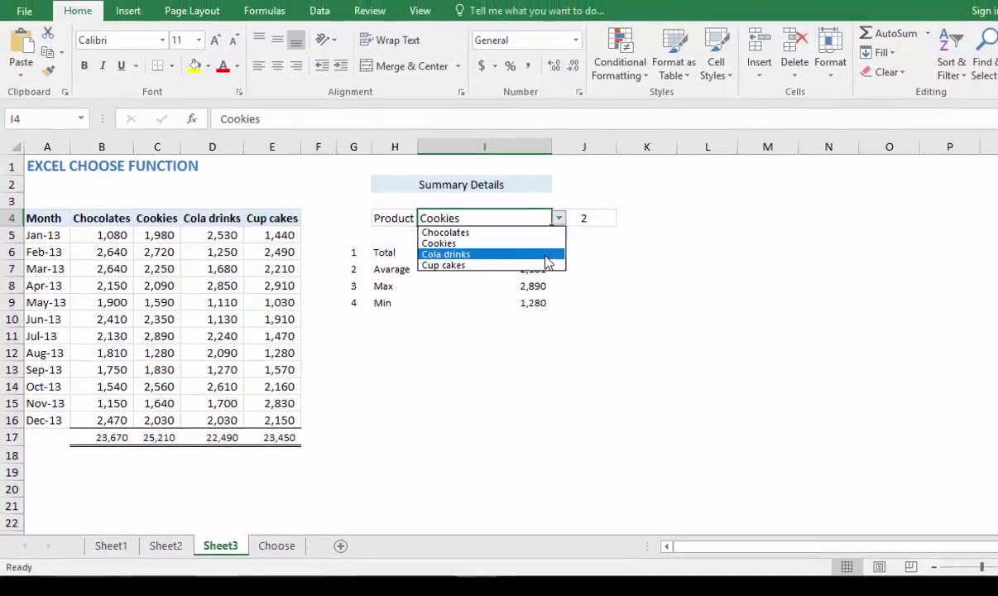
click(497, 233)
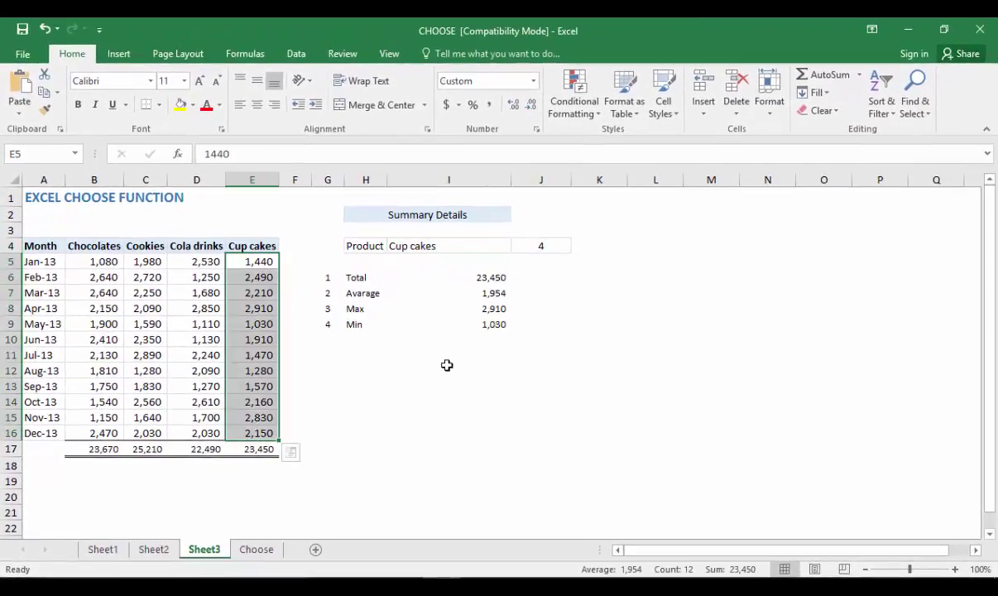